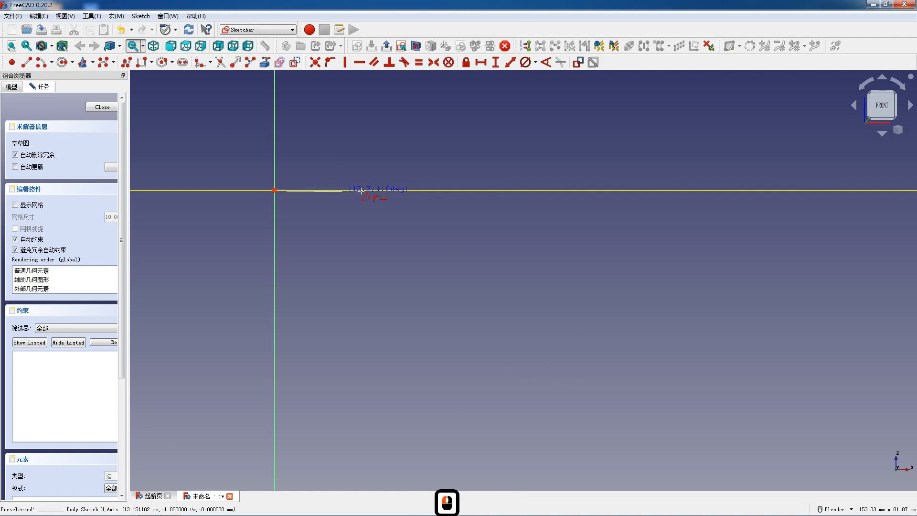
# Finish a line from the origin along the positive horizontal axis and set its horizontal length to 45 mm
pyautogui.click(365, 190)
pyautogui.press('Escape')
pyautogui.press('Escape')
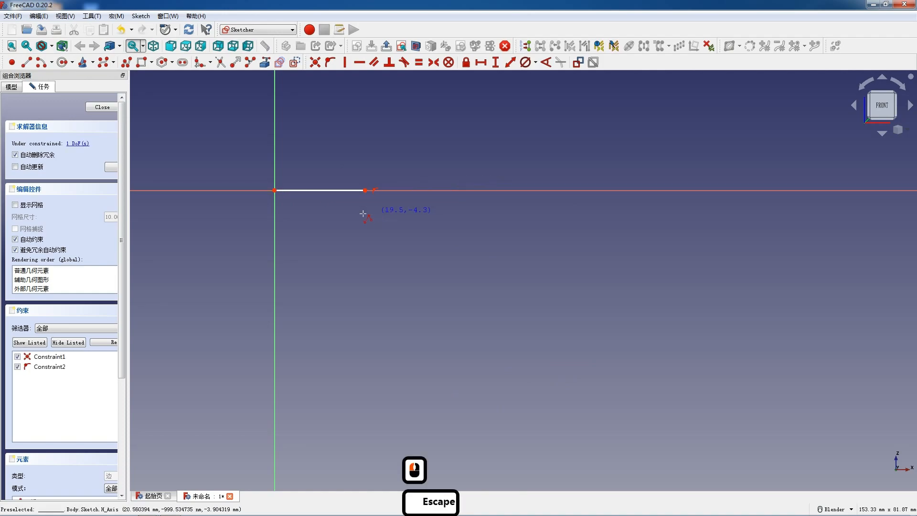
pyautogui.click(319, 191)
pyautogui.press('l')
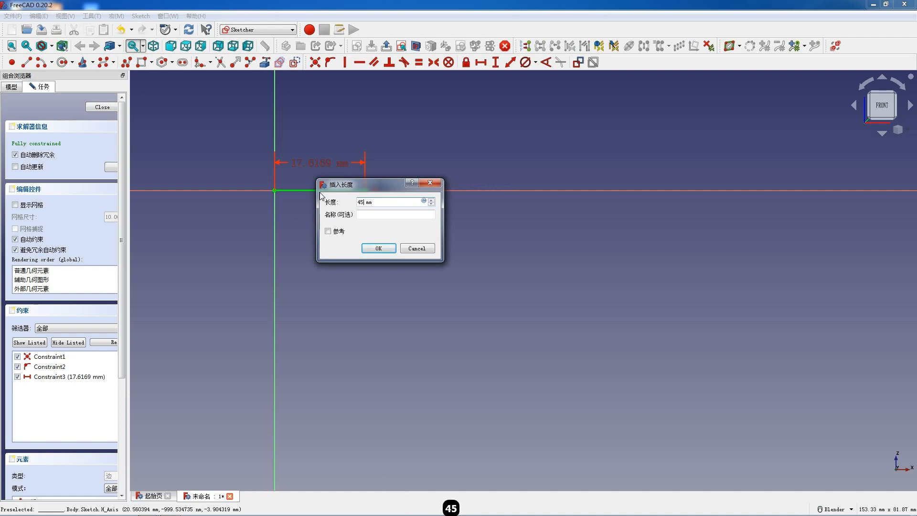
pyautogui.press('Return')
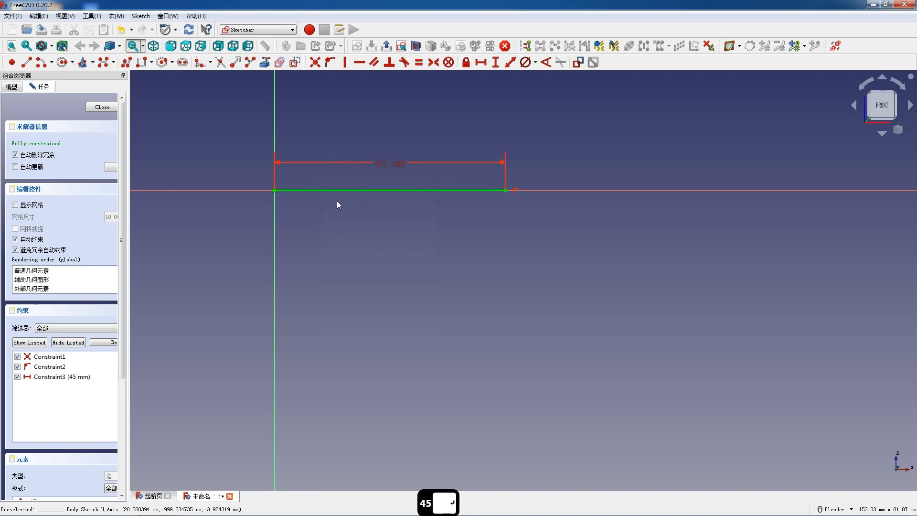
# Start a polyline at the 45 mm line's free end, outlining a downward leg about 35 mm long and 4 mm wide, then the adjoining slot
pyautogui.click(124, 63)
pyautogui.click(506, 191)
pyautogui.click(506, 371)
pyautogui.click(528, 371)
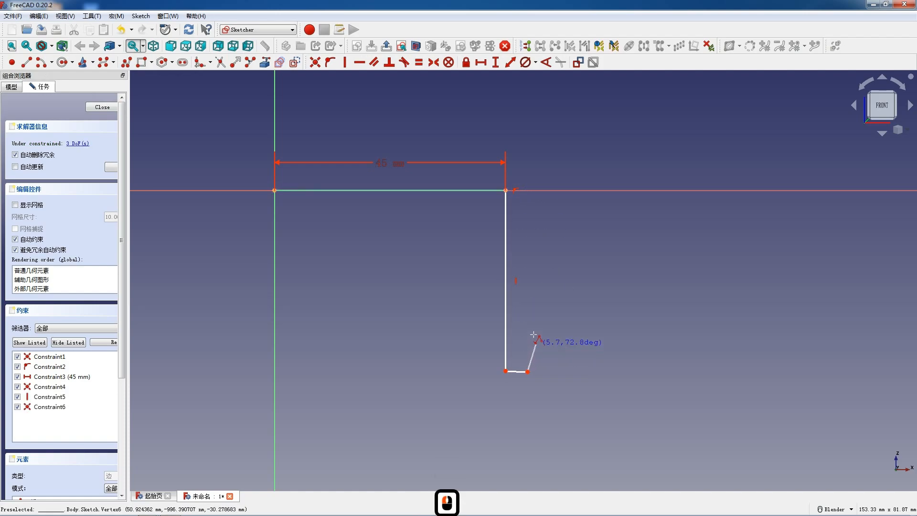
pyautogui.click(528, 258)
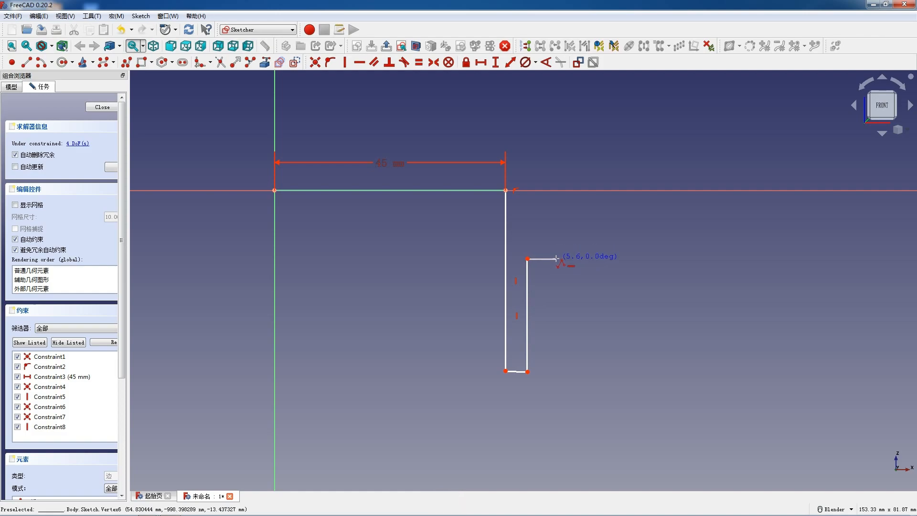
pyautogui.click(557, 259)
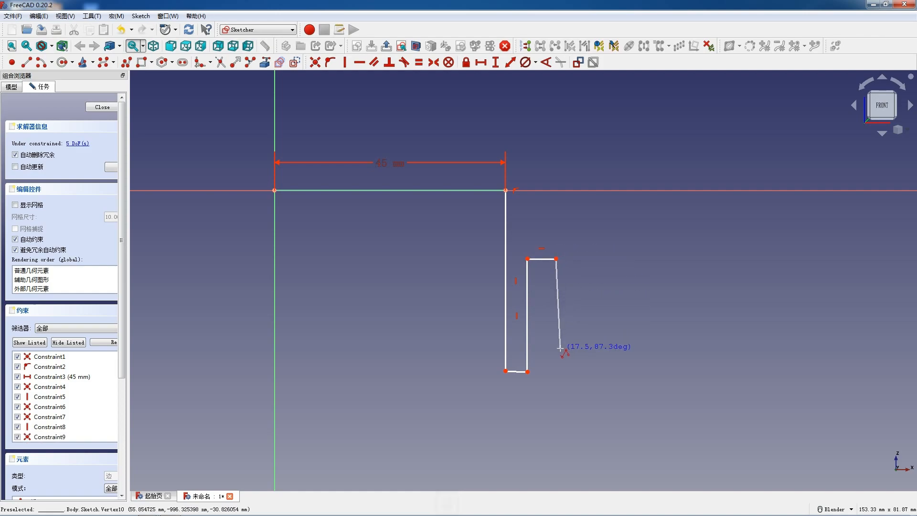
pyautogui.click(556, 329)
# Continue the polyline down a slope, across a short horizontal, up about 7 mm, inward on a slope, vertically up, and outward about 19 mm
pyautogui.click(632, 368)
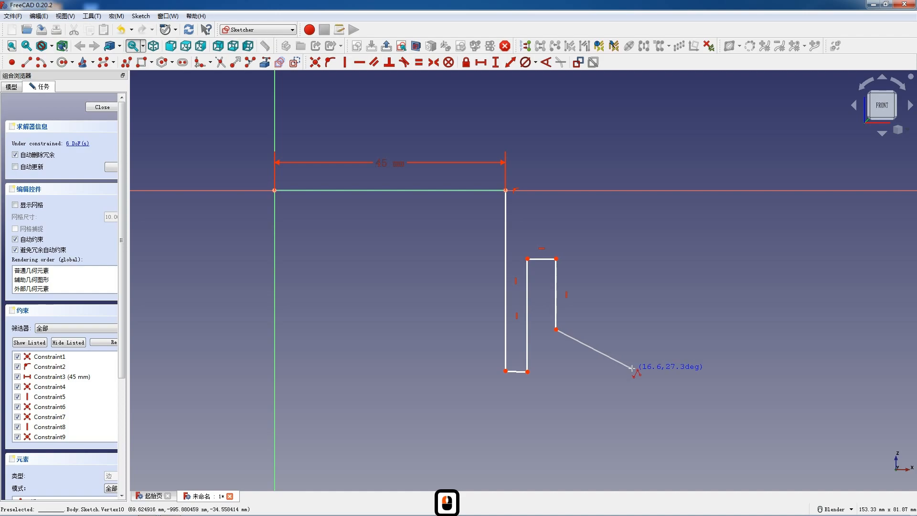
pyautogui.click(664, 368)
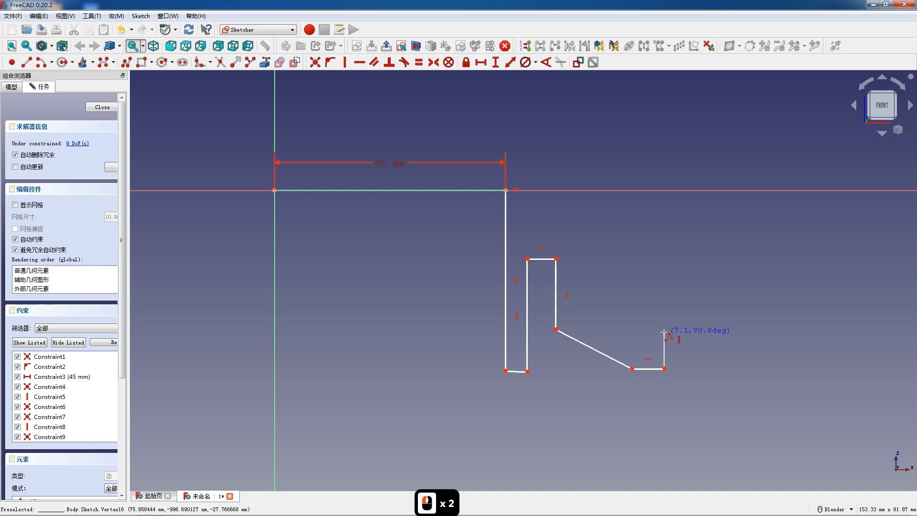
pyautogui.click(664, 332)
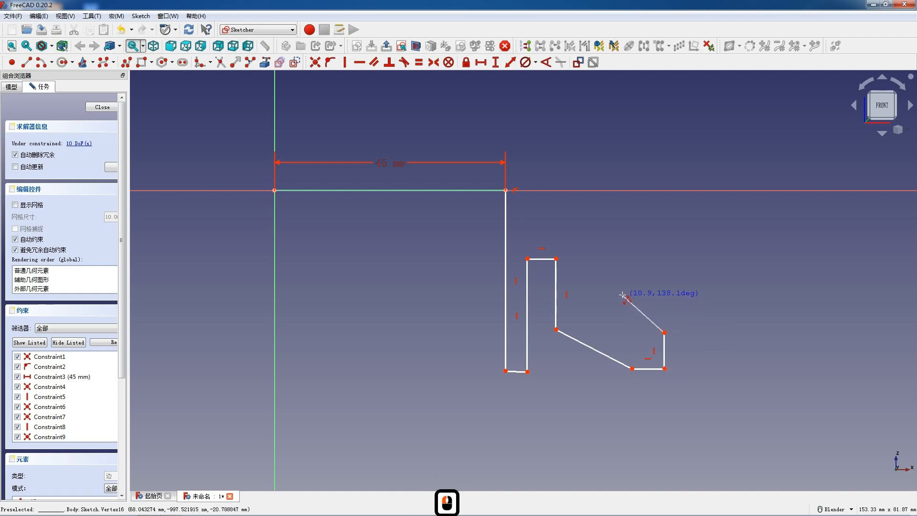
pyautogui.click(616, 300)
pyautogui.click(616, 244)
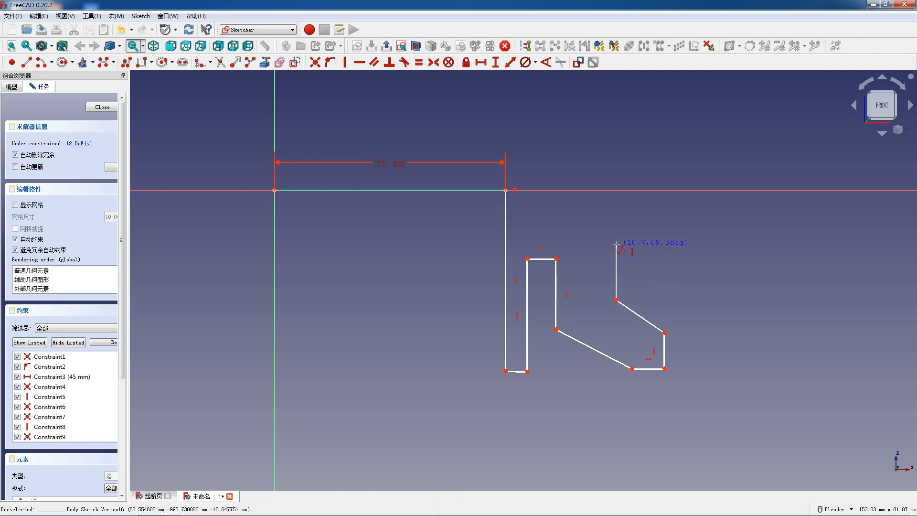
pyautogui.click(678, 165)
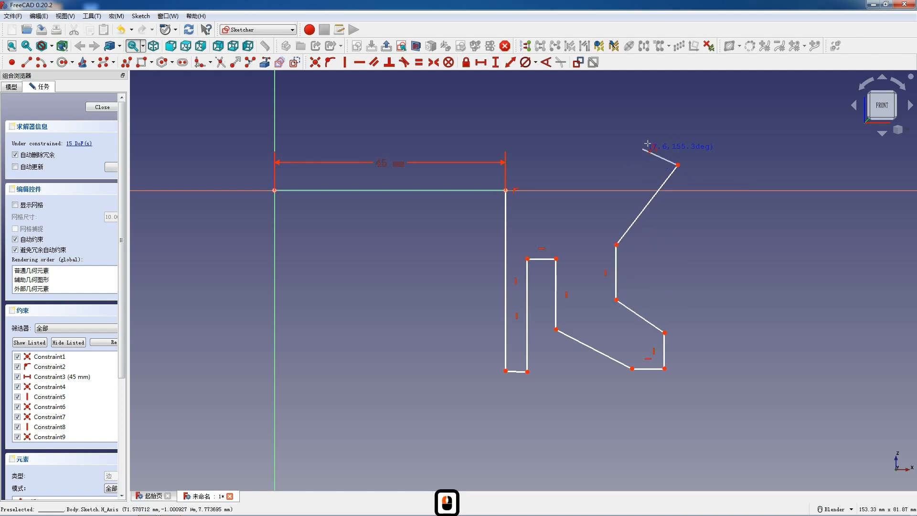
# Complete the polyline with an upper step, running up, inward, up again, across to the vertical axis and down to the origin
pyautogui.click(678, 122)
pyautogui.click(458, 122)
pyautogui.scroll(-1, 479, 212)
pyautogui.scroll(-5, 479, 211)
pyautogui.scroll(5, 467, 147)
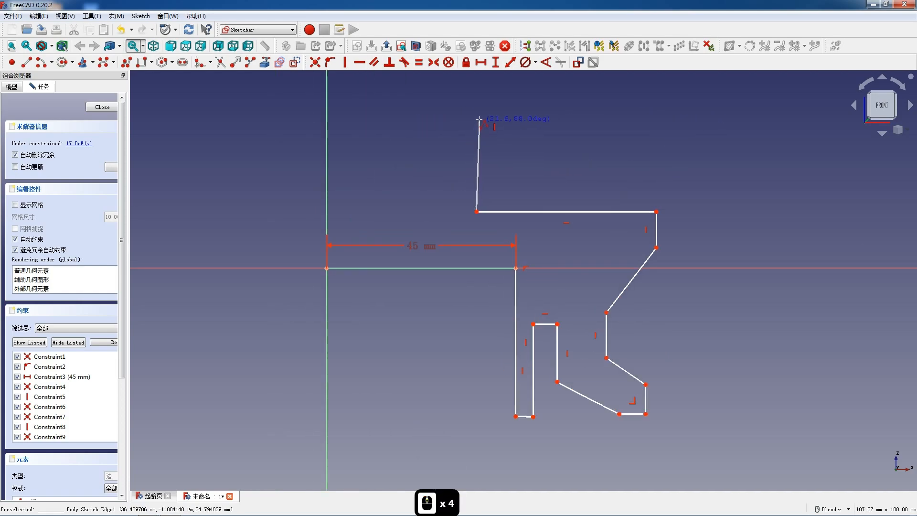
pyautogui.click(476, 117)
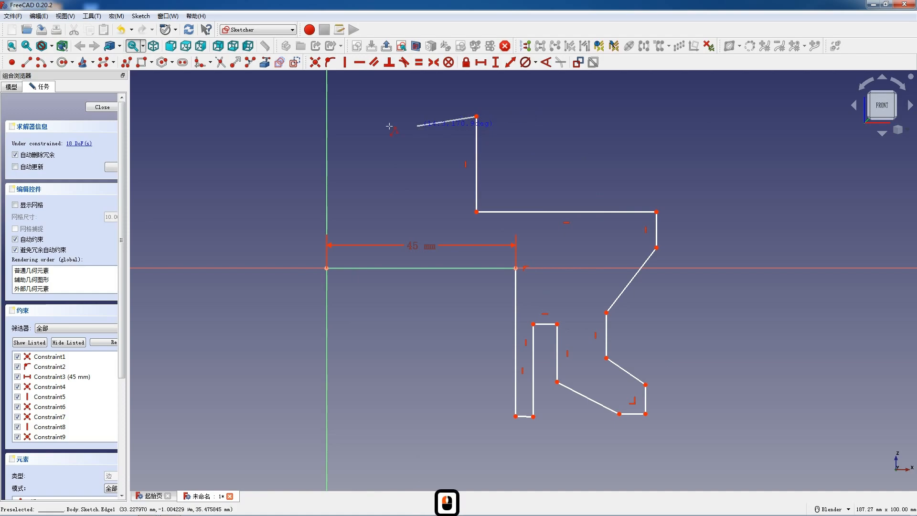
pyautogui.click(327, 117)
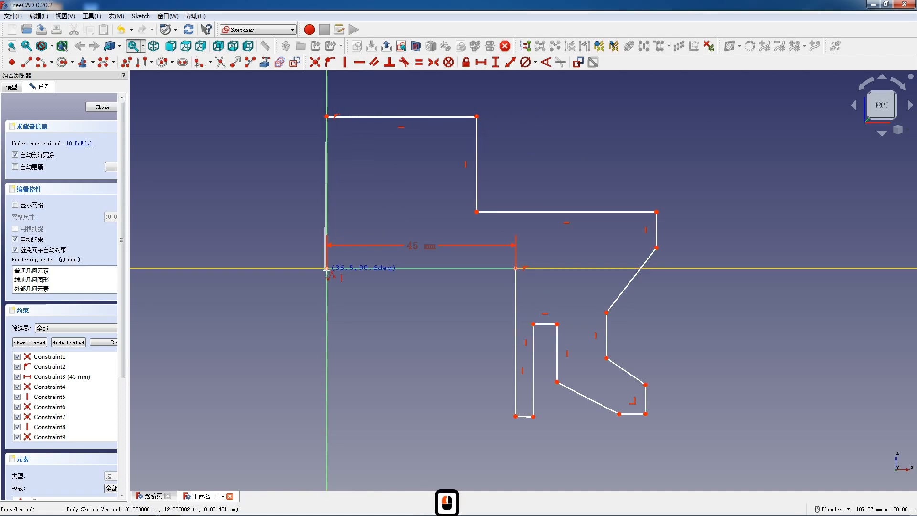
pyautogui.click(326, 268)
pyautogui.press('Escape')
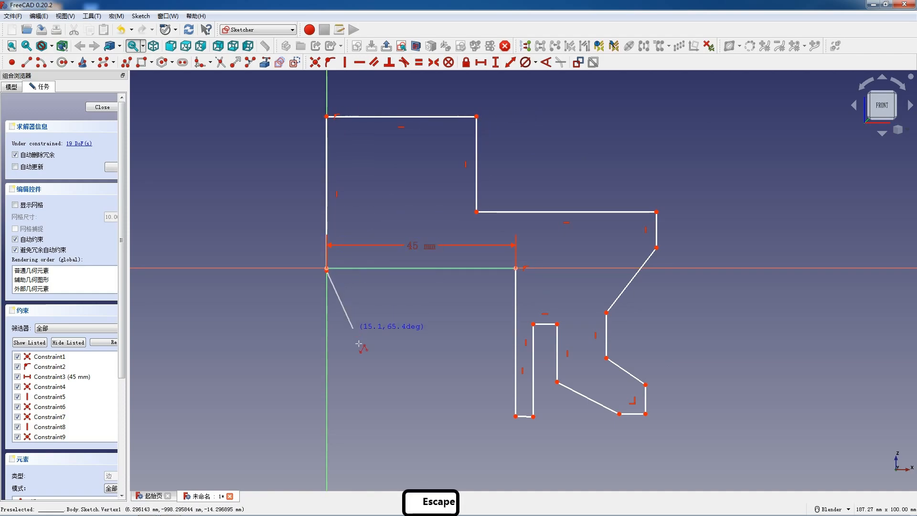
pyautogui.press('Escape')
# Make the polyline's end coincident with the origin and constrain the leg's short bottom edge to be horizontal
pyautogui.click(326, 269)
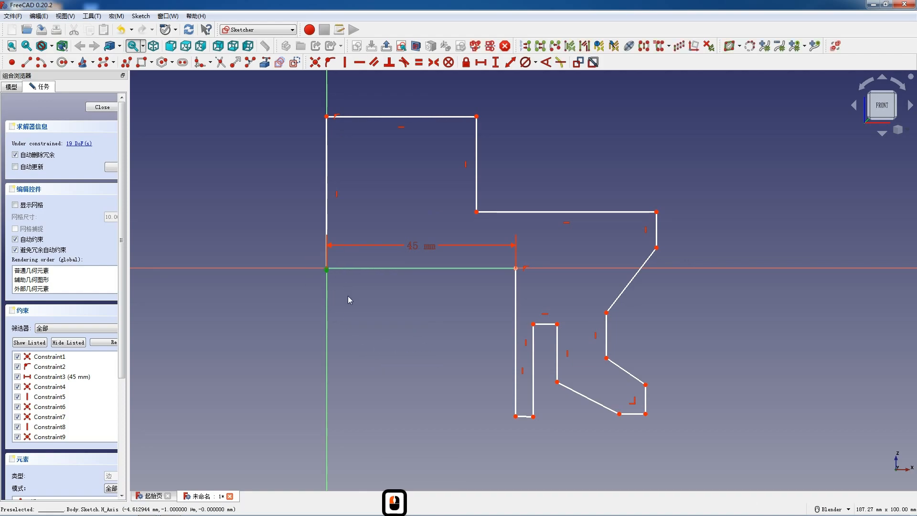
pyautogui.press('c')
pyautogui.scroll(2, 540, 364)
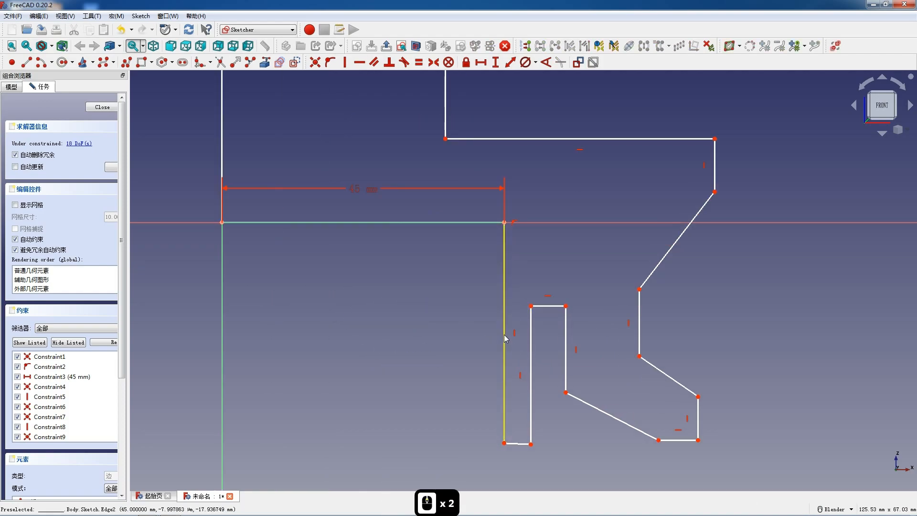
pyautogui.scroll(-4, 443, 312)
pyautogui.scroll(2, 558, 380)
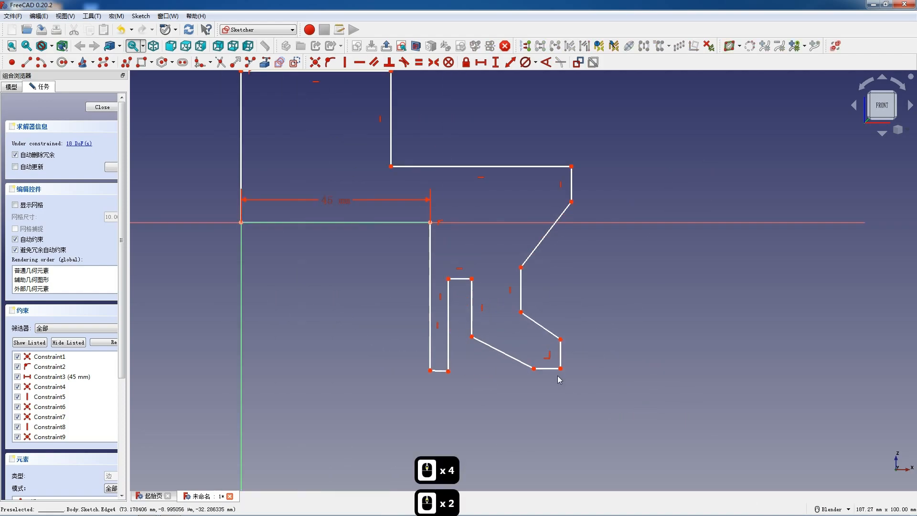
pyautogui.click(437, 371)
pyautogui.press('h')
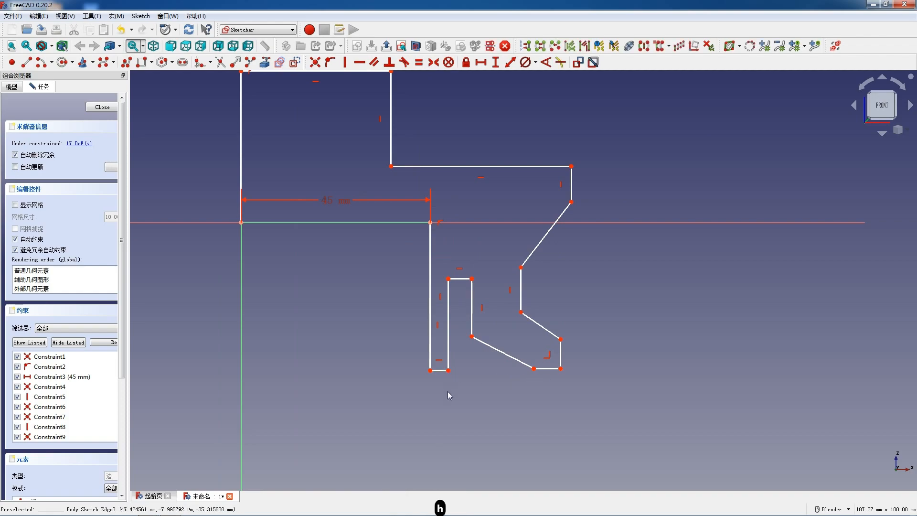
# Set the vertical length of the leg's inner edge to 48 mm
pyautogui.scroll(2, 448, 391)
pyautogui.scroll(-2, 448, 394)
pyautogui.click(432, 334)
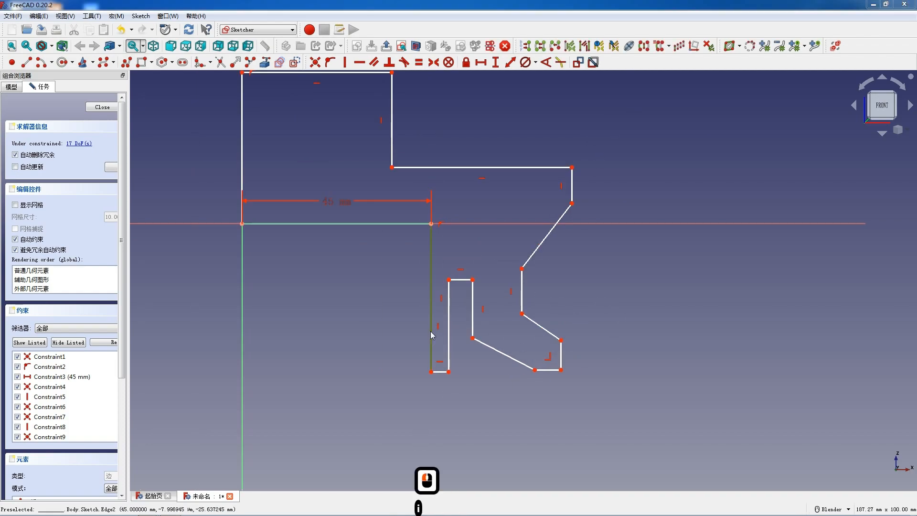
pyautogui.press('i')
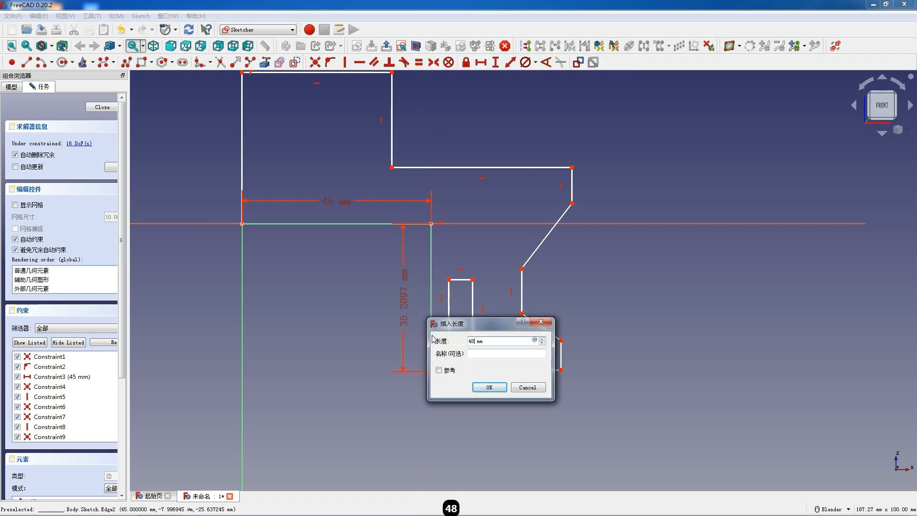
pyautogui.press('Return')
# Set the horizontal length of the leg's bottom edge to 5 mm
pyautogui.scroll(-3, 435, 335)
pyautogui.scroll(3, 433, 382)
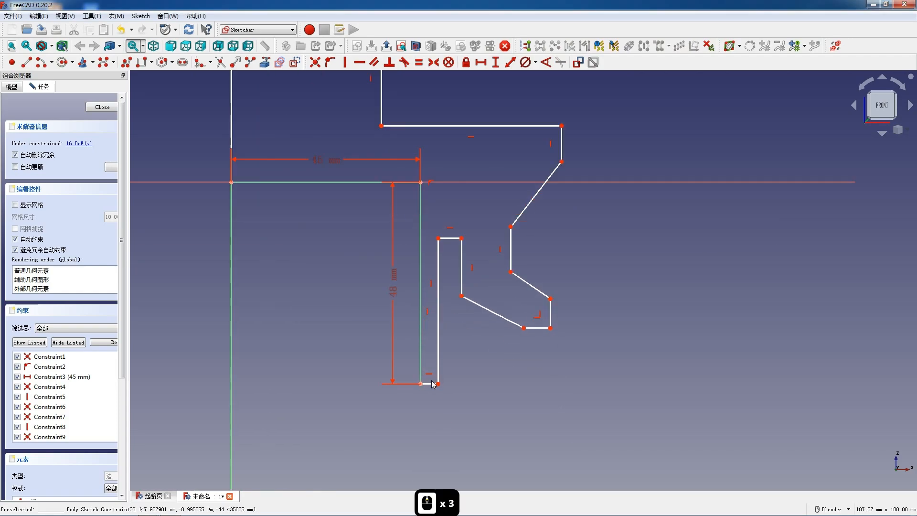
pyautogui.click(431, 383)
pyautogui.press('l')
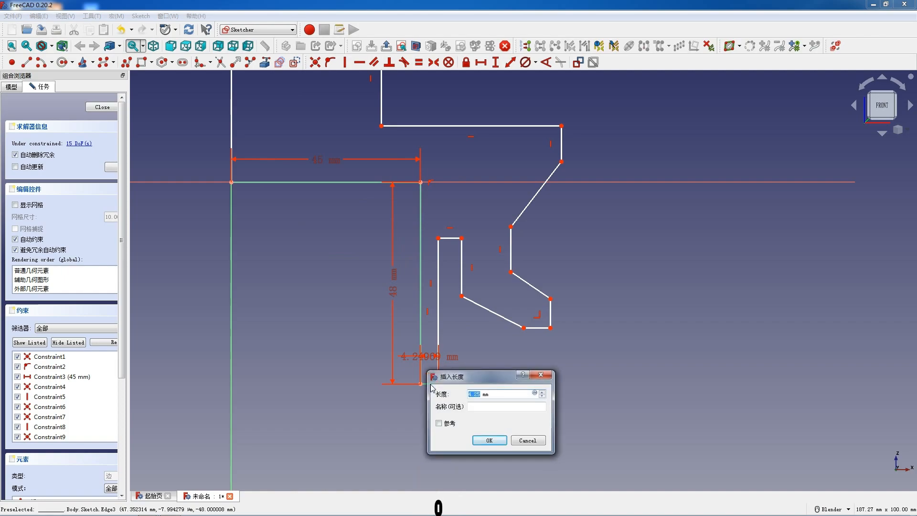
pyautogui.write('5')
pyautogui.press('Return')
# Set the vertical length of the profile edge on the vertical axis to 46 mm
pyautogui.scroll(-3, 448, 386)
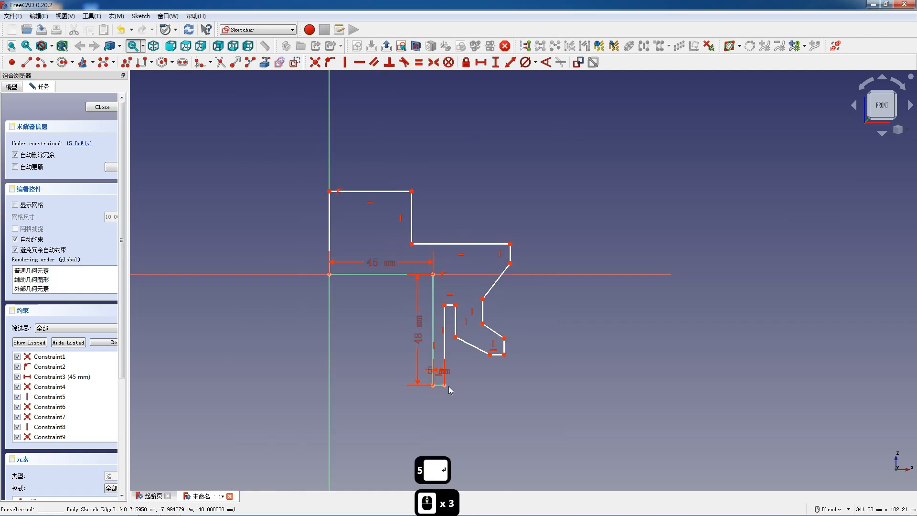
pyautogui.click(329, 225)
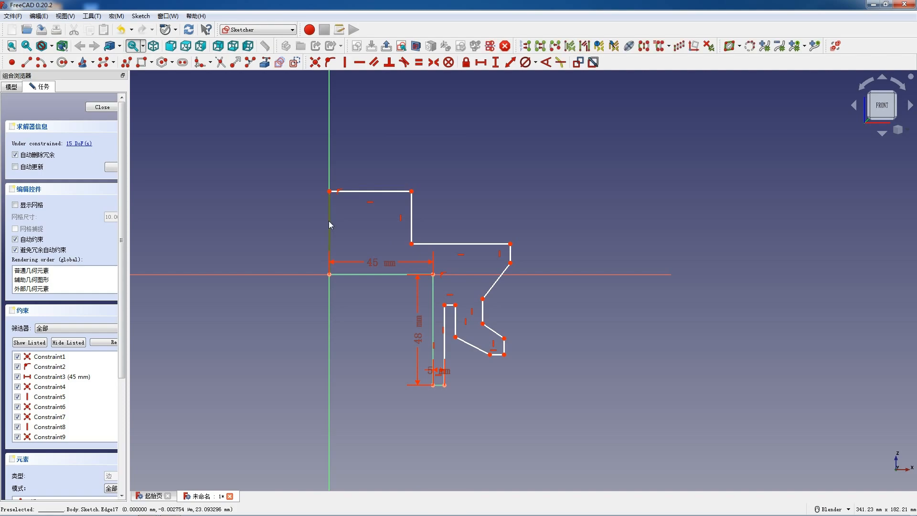
pyautogui.hotkey('shift', 'i')
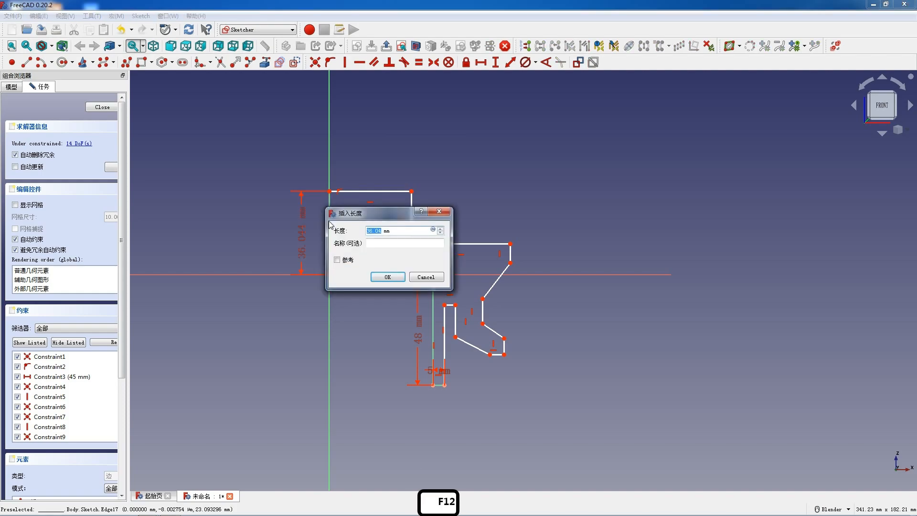
pyautogui.write('46')
pyautogui.press('Return')
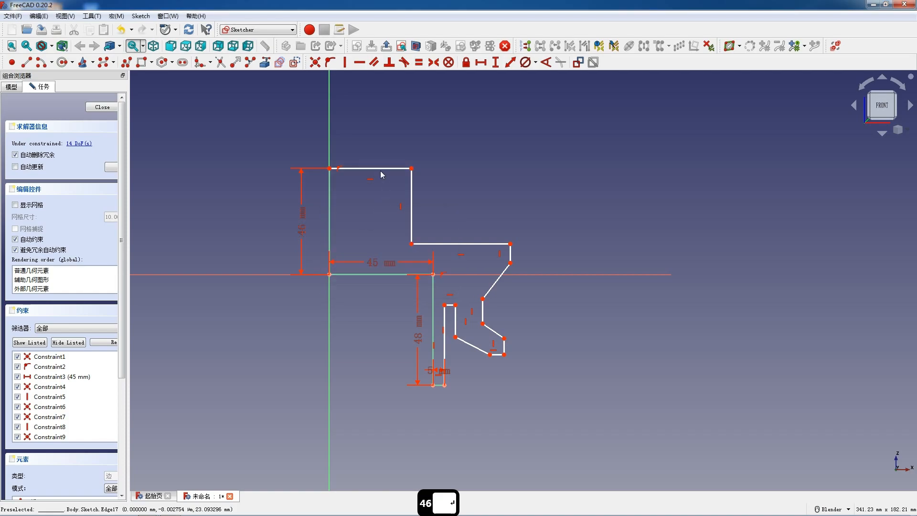
# Set the horizontal length of the profile's top edge to 42.5 mm
pyautogui.click(380, 170)
pyautogui.press('l')
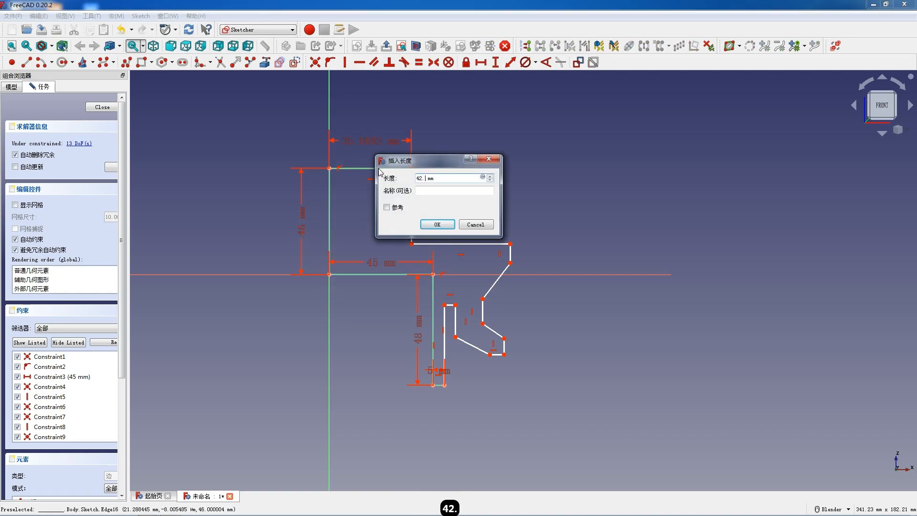
pyautogui.write('42.5')
pyautogui.press('Return')
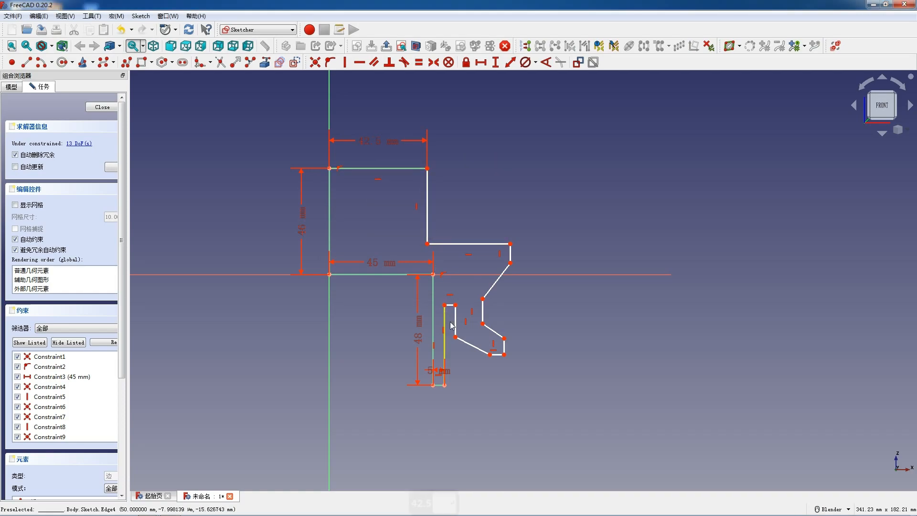
# Set the vertical length of the leg's outer edge to 42 mm
pyautogui.scroll(2, 465, 337)
pyautogui.click(436, 306)
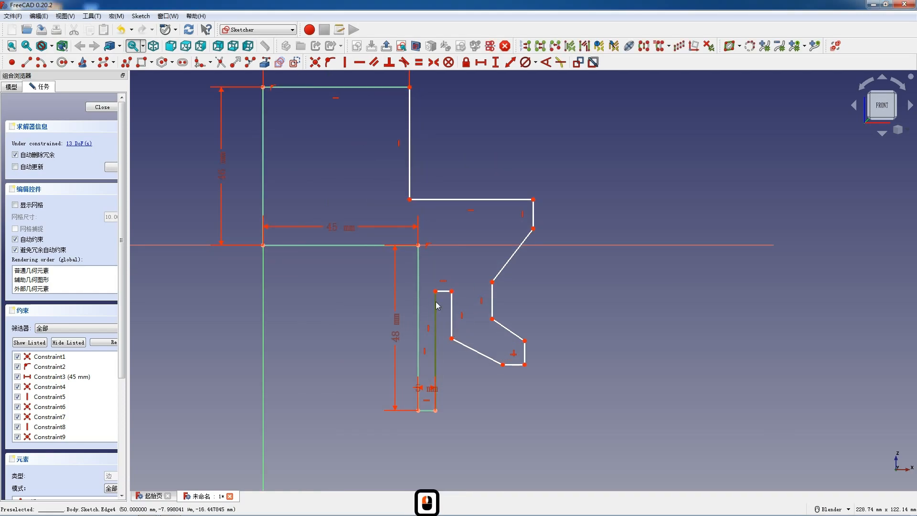
pyautogui.write('i')
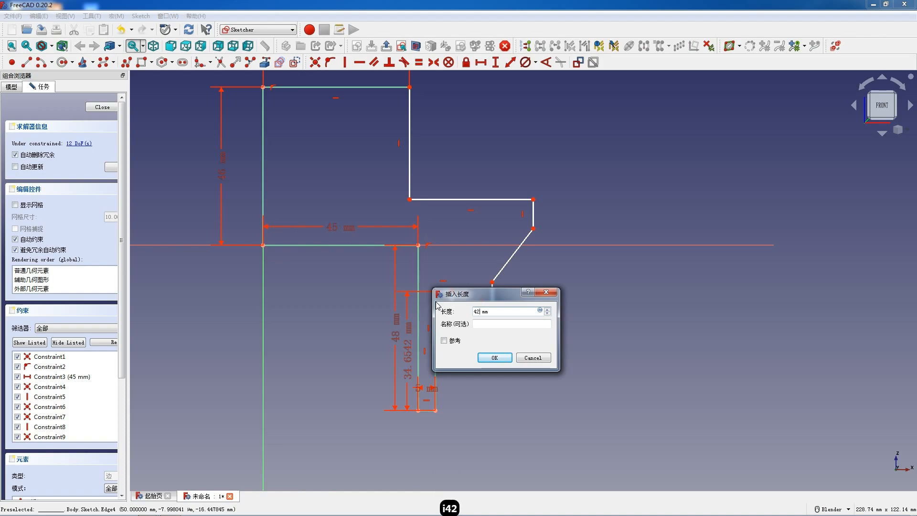
pyautogui.write('42')
pyautogui.press('Return')
# Set the slot's top edge to 14 mm horizontally and move the outer wall's upper vertex outward, clear of the slot
pyautogui.click(444, 265)
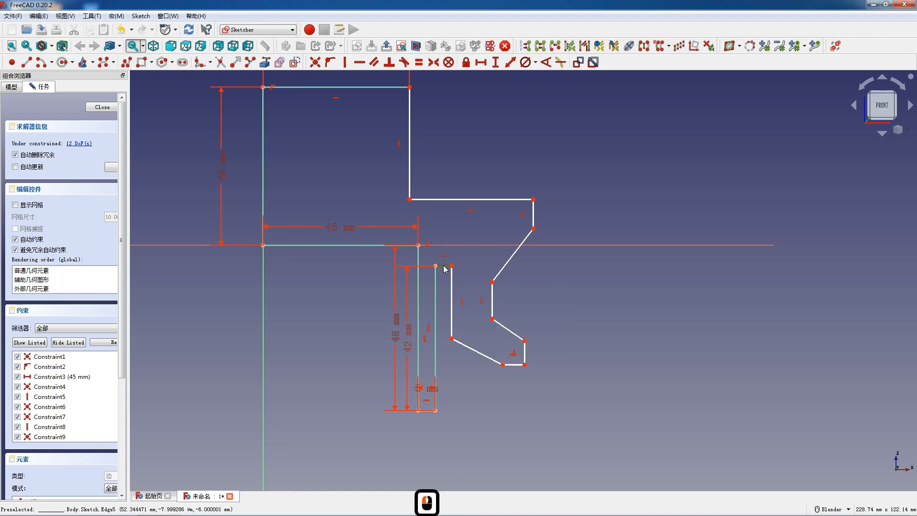
pyautogui.press('l')
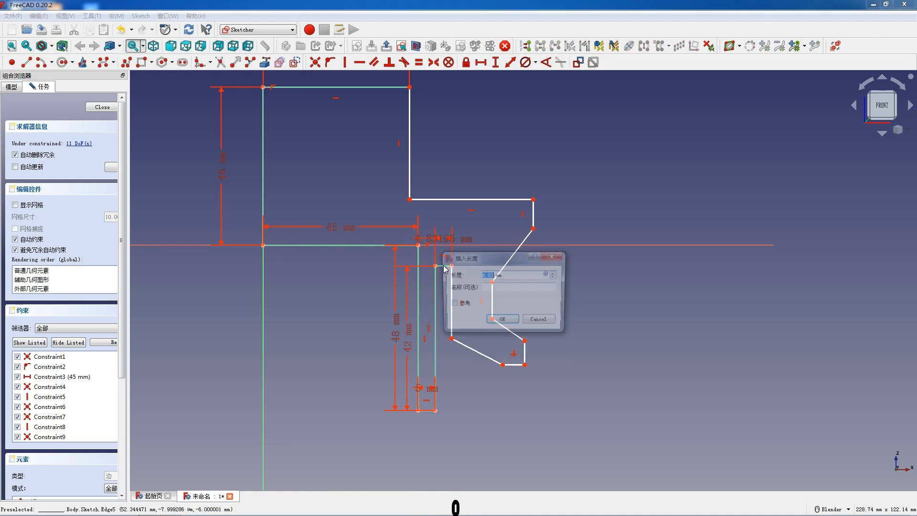
pyautogui.write('14')
pyautogui.press('Return')
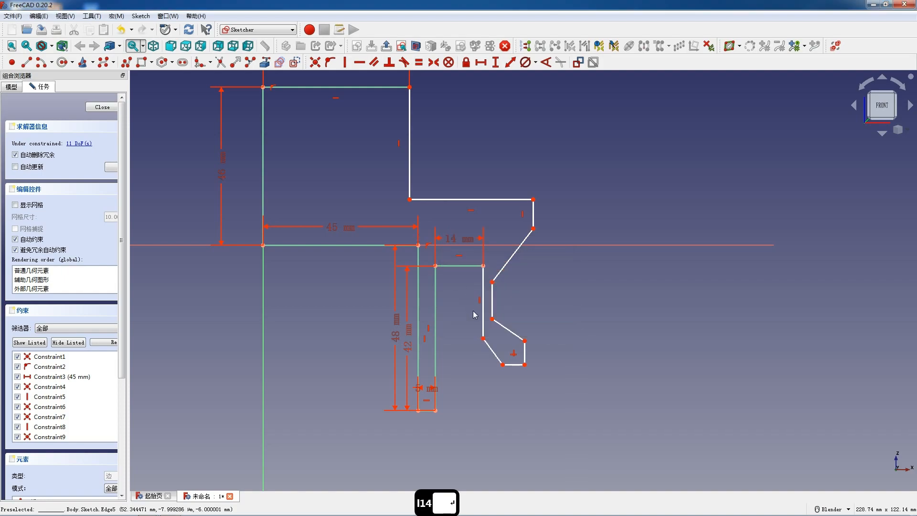
pyautogui.moveTo(492, 282); pyautogui.dragTo(540, 271)
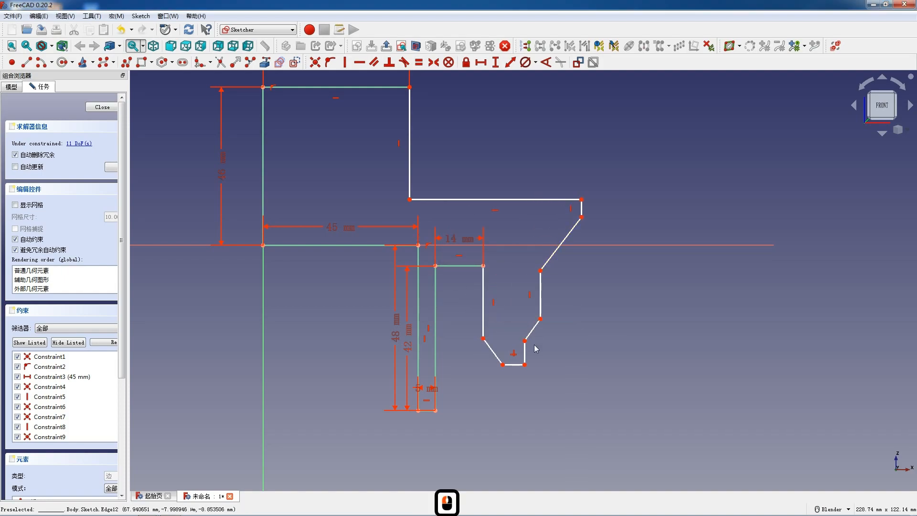
# Reshape the lower outer part of the profile by pulling the bottom lip outward and shifting the groove's vertical wall upward to the horizontal axis
pyautogui.moveTo(523, 355); pyautogui.dragTo(606, 350)
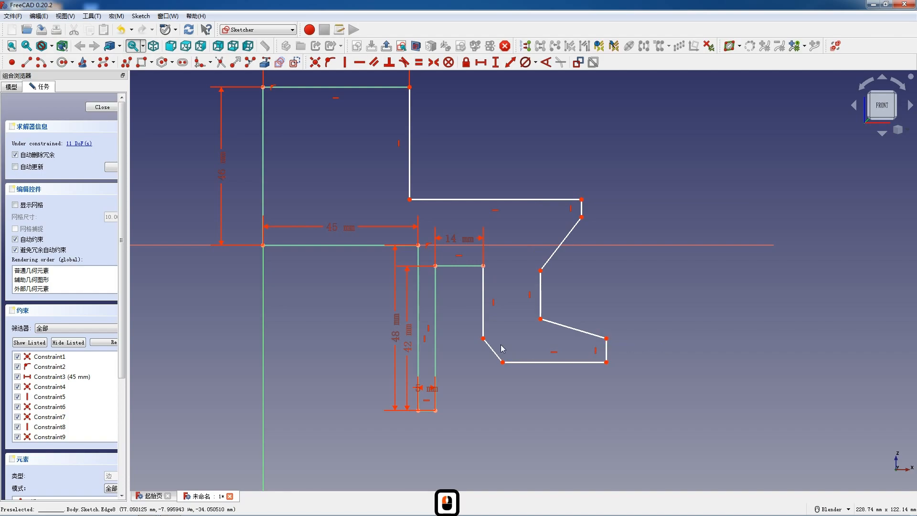
pyautogui.moveTo(532, 363); pyautogui.dragTo(583, 370)
pyautogui.moveTo(522, 353); pyautogui.dragTo(527, 349)
pyautogui.scroll(-2, 395, 334)
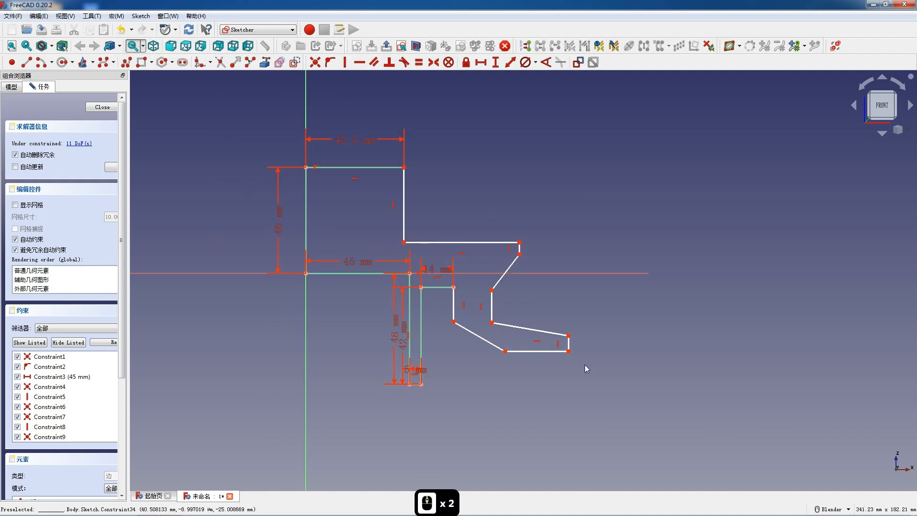
pyautogui.scroll(1, 609, 351)
pyautogui.scroll(1, 611, 351)
pyautogui.scroll(-1, 609, 351)
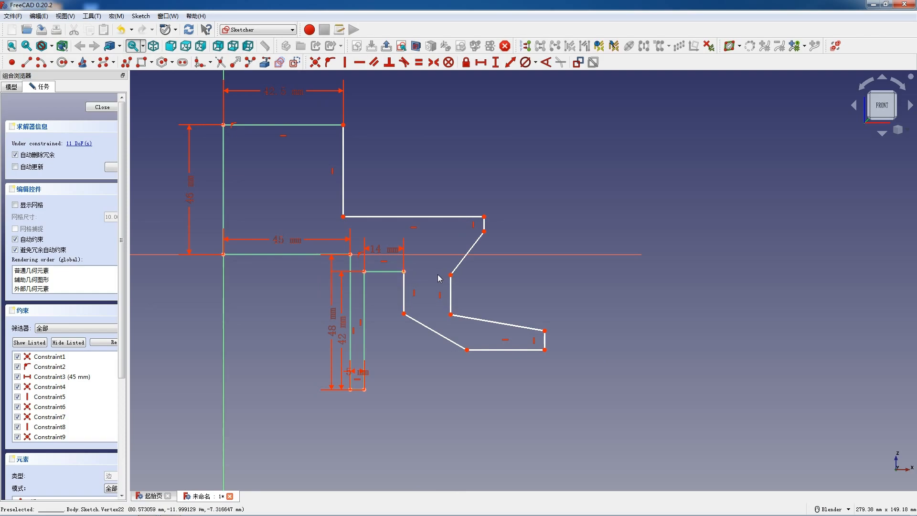
pyautogui.scroll(1, 535, 343)
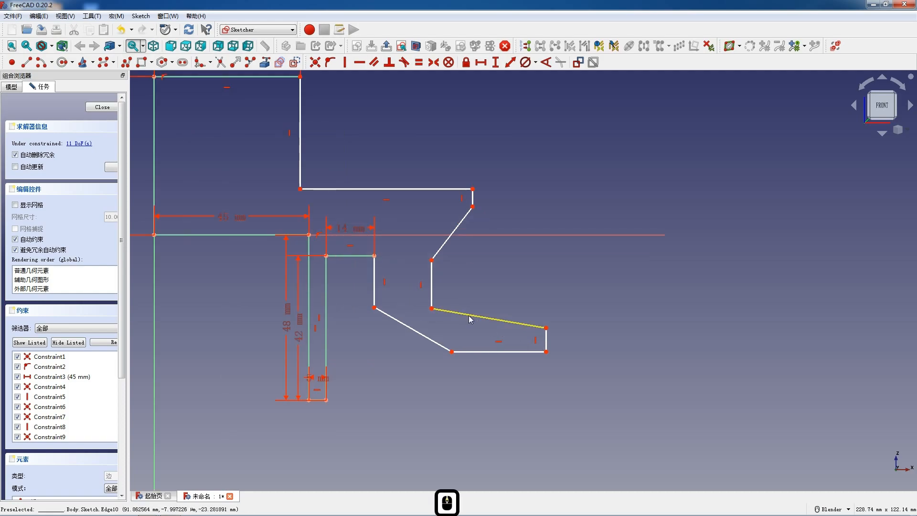
pyautogui.moveTo(432, 295); pyautogui.dragTo(460, 300)
# Set the lower lip's bottom edge to 10 mm horizontally and its outer edge to 10 mm vertically
pyautogui.click(493, 351)
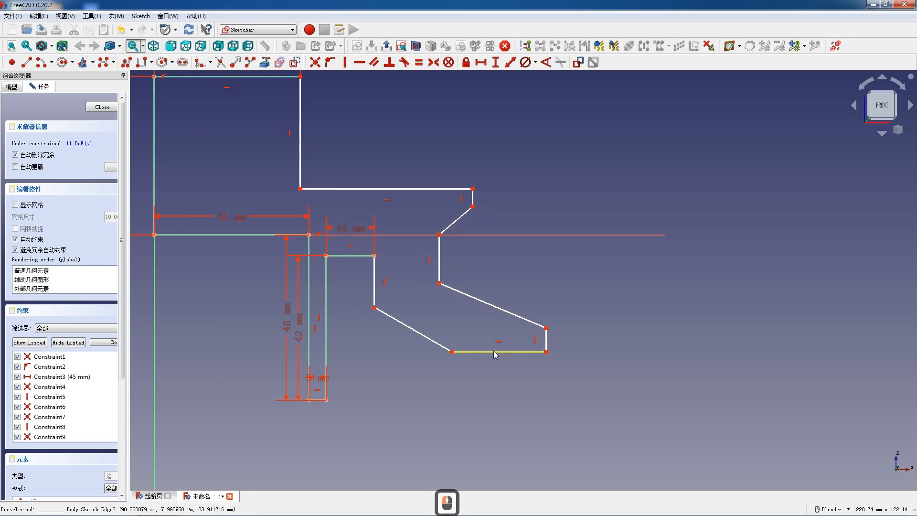
pyautogui.write('l10')
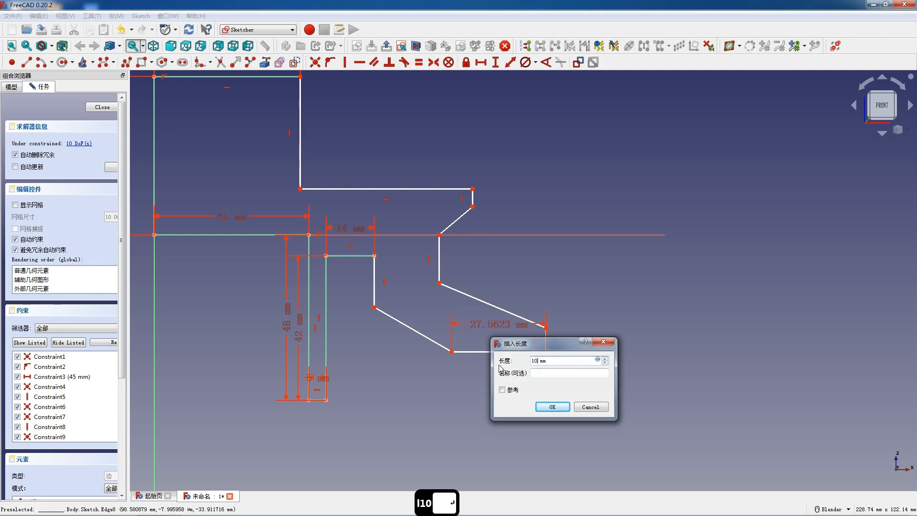
pyautogui.press('Return')
pyautogui.click(517, 347)
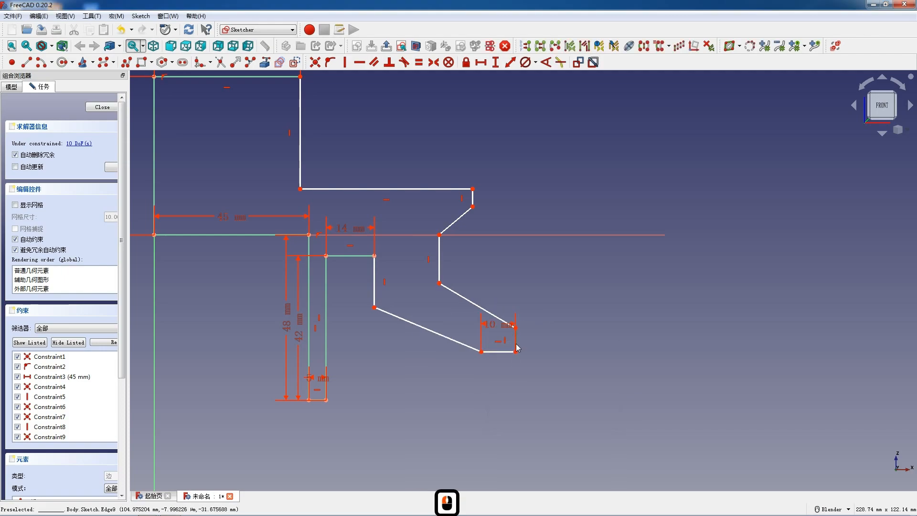
pyautogui.write('i10')
pyautogui.press('Return')
# Set the vertical length of the upper rim's outer edge to 10 mm
pyautogui.click(474, 200)
pyautogui.write('i10')
pyautogui.press('Return')
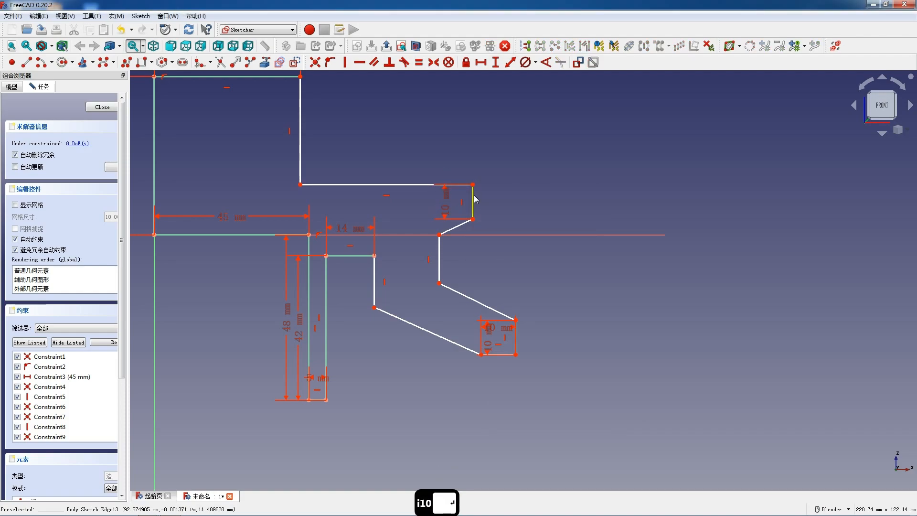
# Move the upper rim's edge outward and set the vertical distance from its top corner to the lower lip's outer bottom corner to 60 mm
pyautogui.moveTo(474, 200); pyautogui.dragTo(495, 198)
pyautogui.click(493, 181)
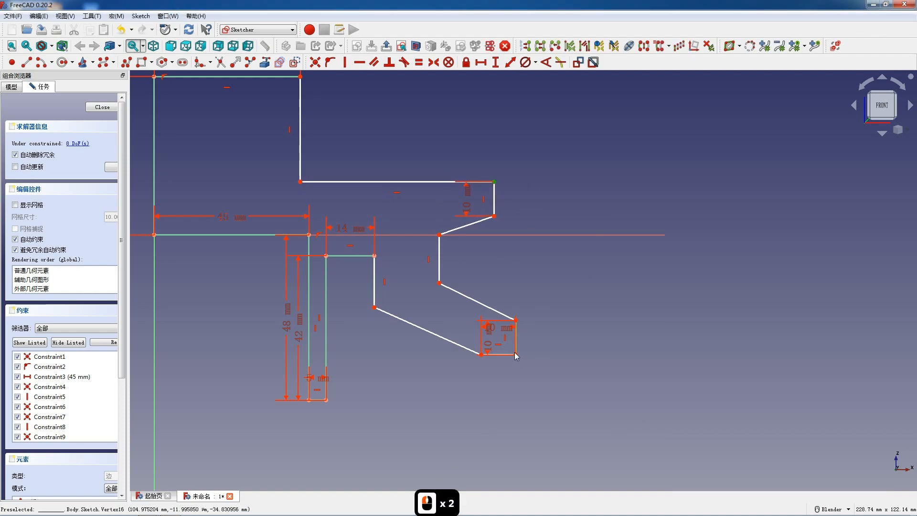
pyautogui.click(515, 356)
pyautogui.write('i')
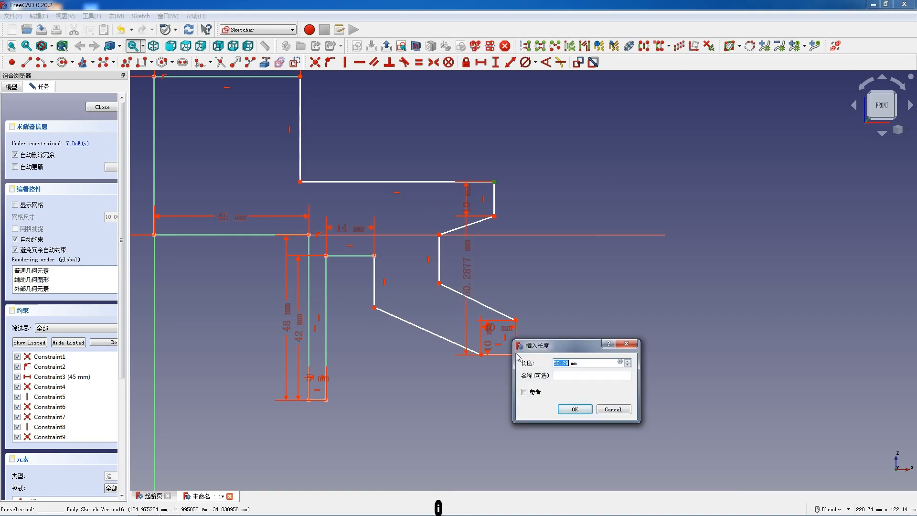
pyautogui.write('60')
pyautogui.press('Return')
# Align the lower lip's inner bottom corner horizontally with the bottom corner of the narrow leg
pyautogui.doubleClick(485, 388)
pyautogui.click(481, 377)
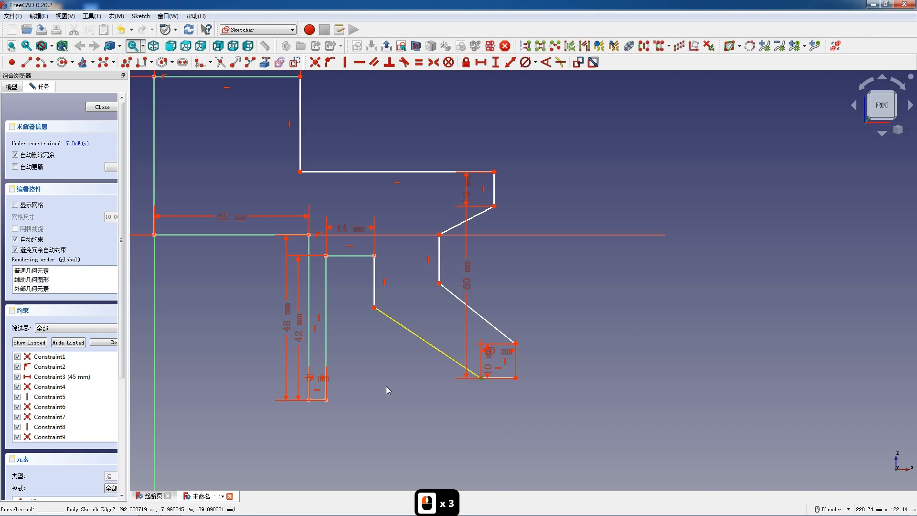
pyautogui.click(326, 399)
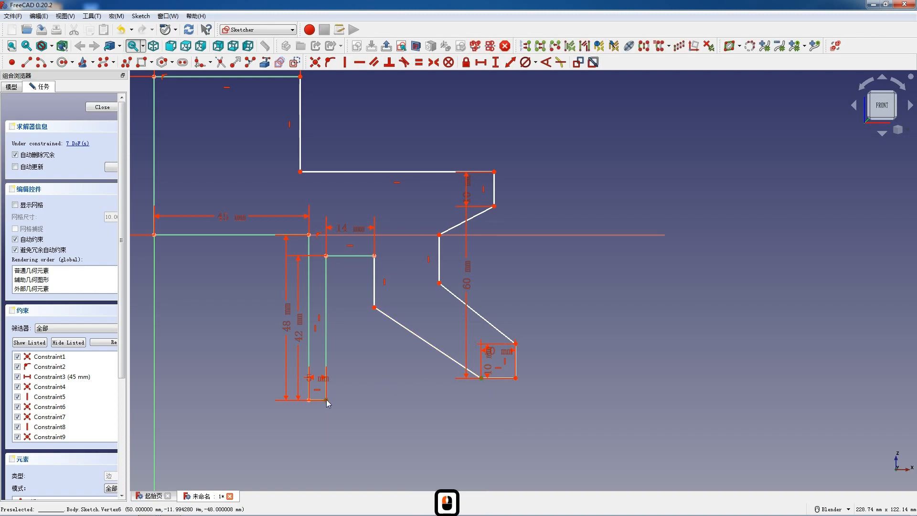
pyautogui.press('h')
# Move the 60 mm dimension and the lower lip's two 10 mm dimensions outside the profile
pyautogui.scroll(1, 547, 398)
pyautogui.scroll(1, 548, 399)
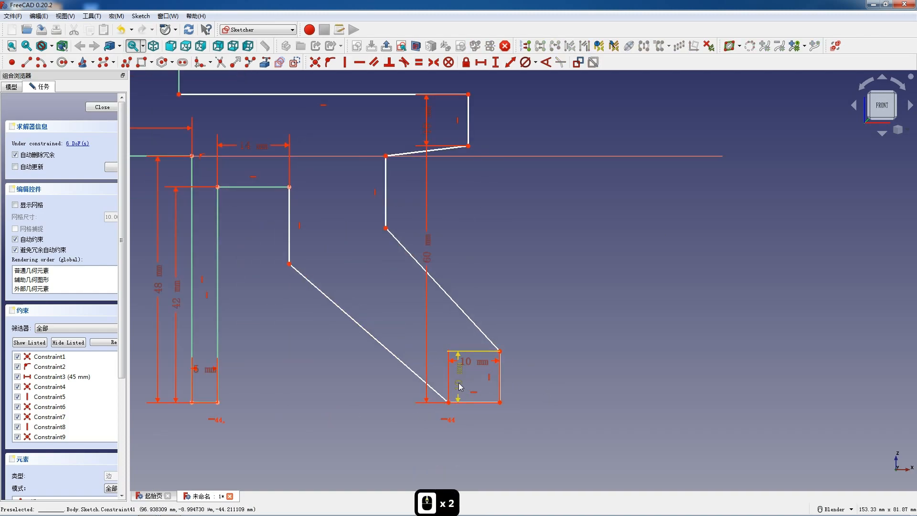
pyautogui.moveTo(463, 386); pyautogui.dragTo(573, 382)
pyautogui.moveTo(484, 366); pyautogui.dragTo(482, 448)
pyautogui.moveTo(426, 268); pyautogui.dragTo(671, 272)
pyautogui.scroll(-2, 538, 267)
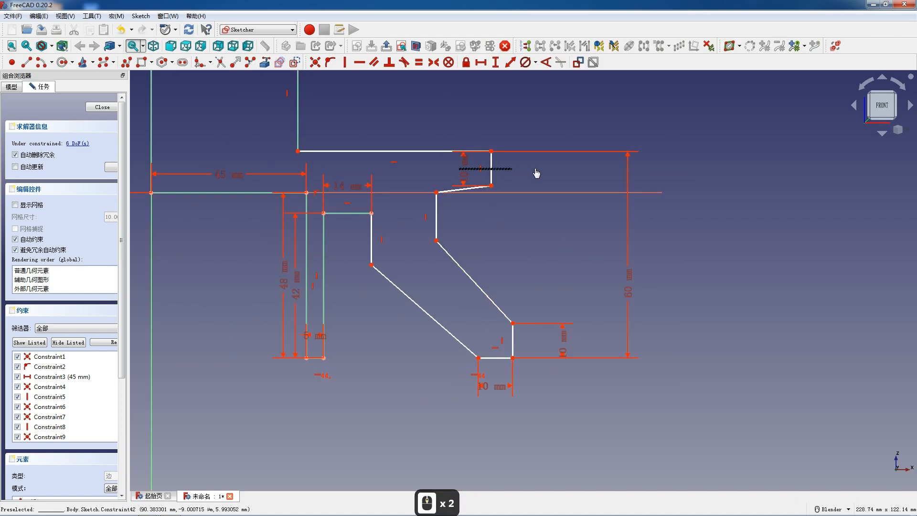
# Lower the groove wall's upper vertex below the horizontal axis and set the angle between the lower slanted edge and the lip's bottom edge to 150°
pyautogui.click(445, 193)
pyautogui.moveTo(449, 193); pyautogui.dragTo(440, 334)
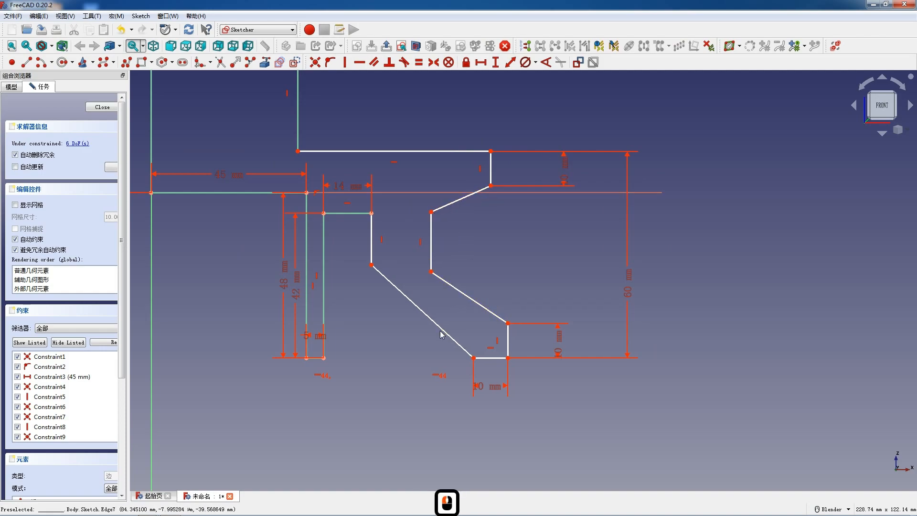
pyautogui.click(440, 332)
pyautogui.click(487, 359)
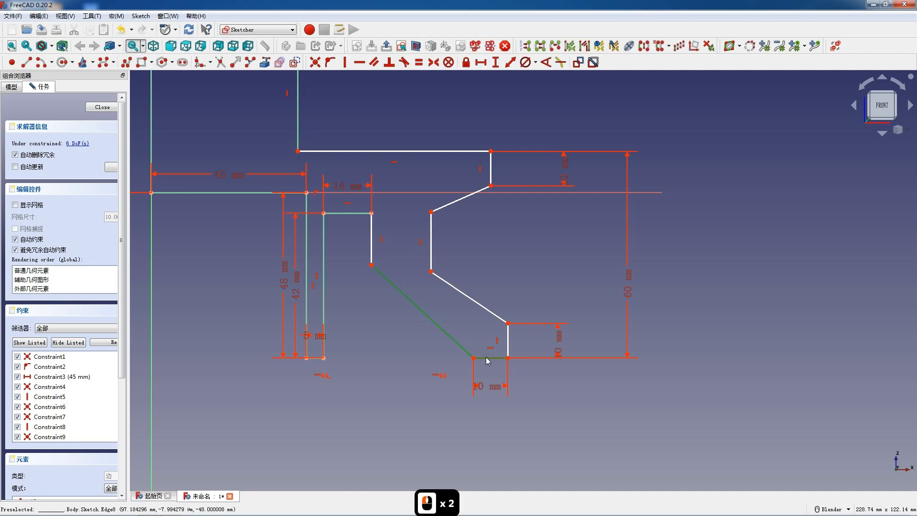
pyautogui.click(546, 62)
pyautogui.write('150')
pyautogui.press('Return')
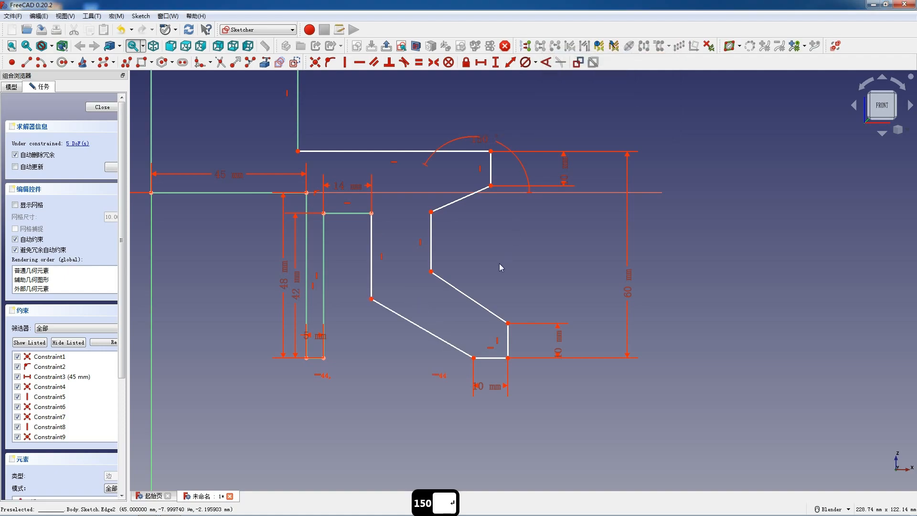
# Set the angle between the groove's lower slanted edge and the lip's outer vertical edge to 120°
pyautogui.click(481, 305)
pyautogui.click(507, 336)
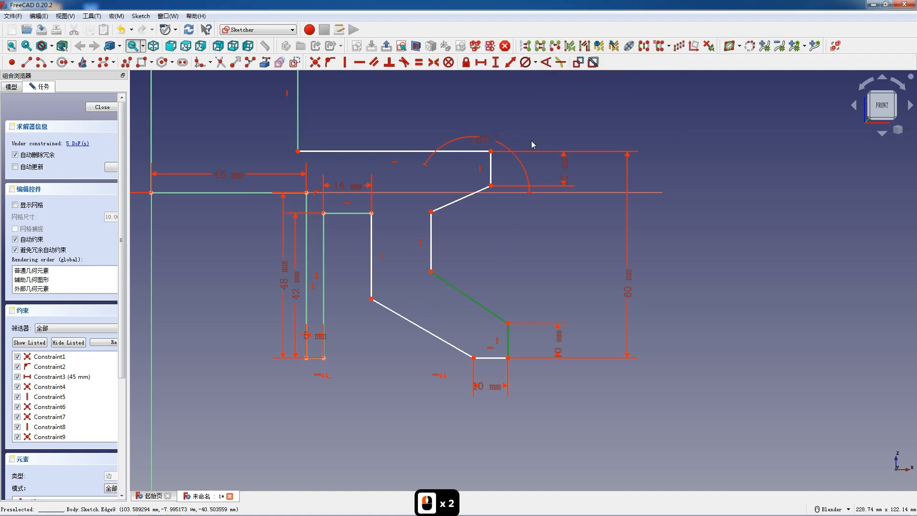
pyautogui.click(547, 62)
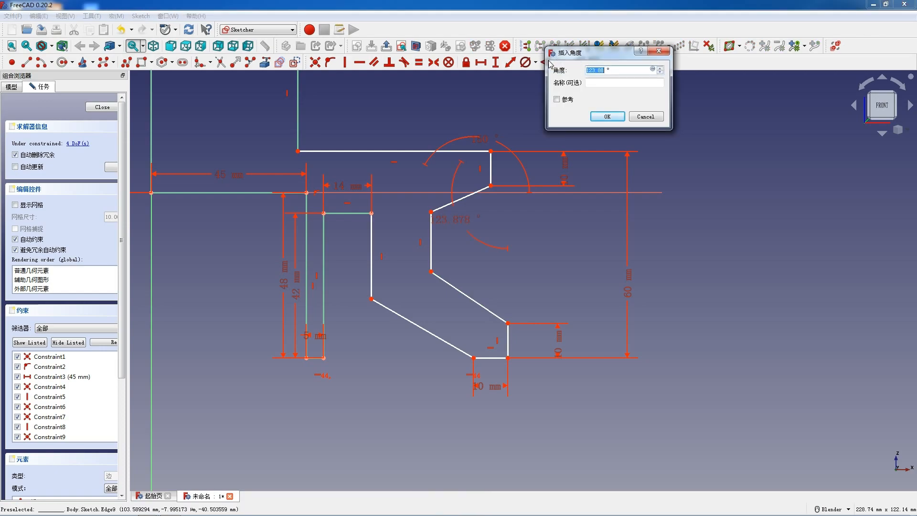
pyautogui.press('Return')
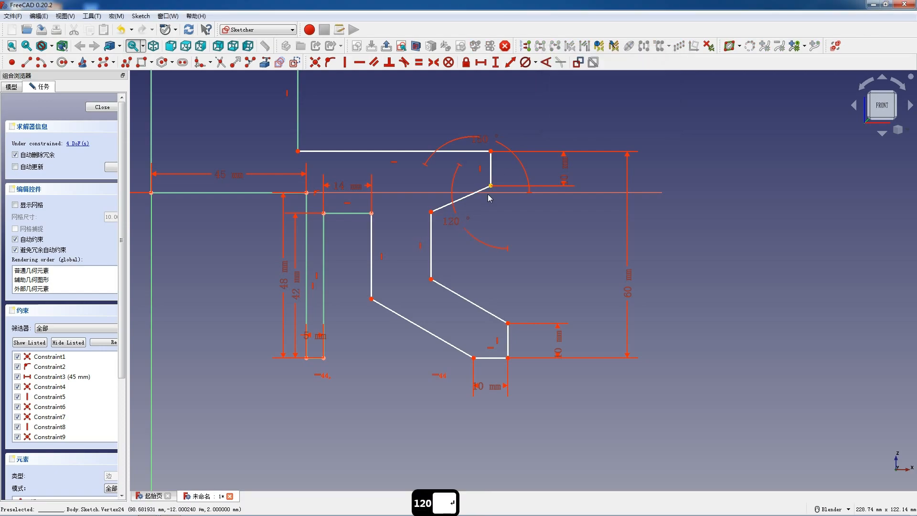
# Set the angle between the groove's upper and lower slanted edges to 60°
pyautogui.click(447, 204)
pyautogui.click(453, 294)
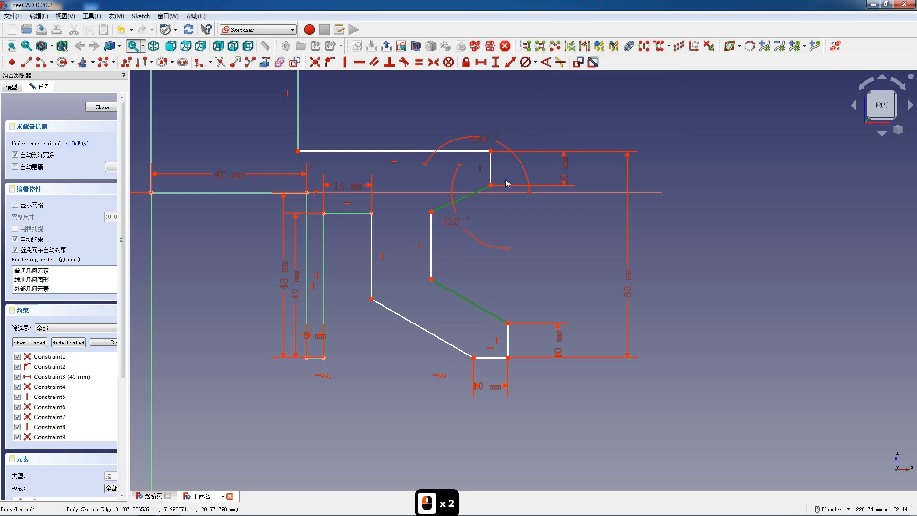
pyautogui.click(547, 63)
pyautogui.write('60')
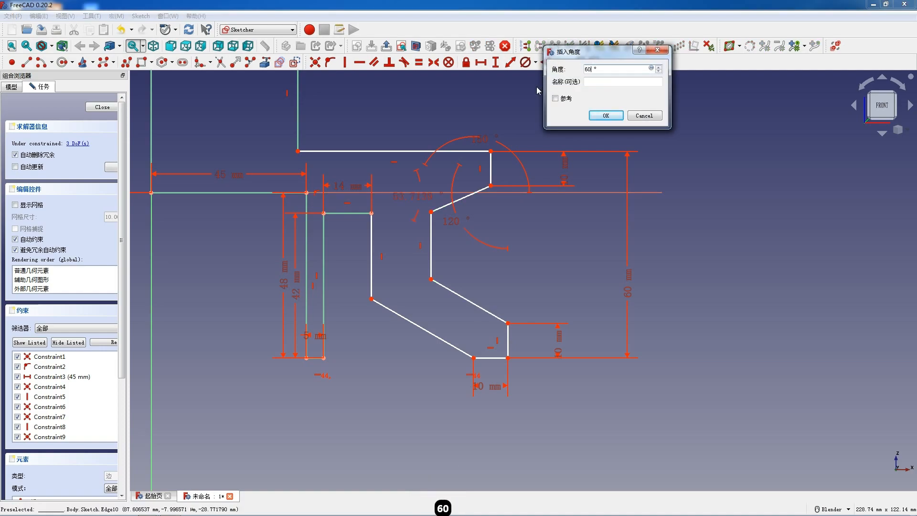
pyautogui.press('Return')
# Set the horizontal distance from the origin to the lower lip's outer bottom corner to 100 mm
pyautogui.moveTo(408, 320); pyautogui.dragTo(468, 349)
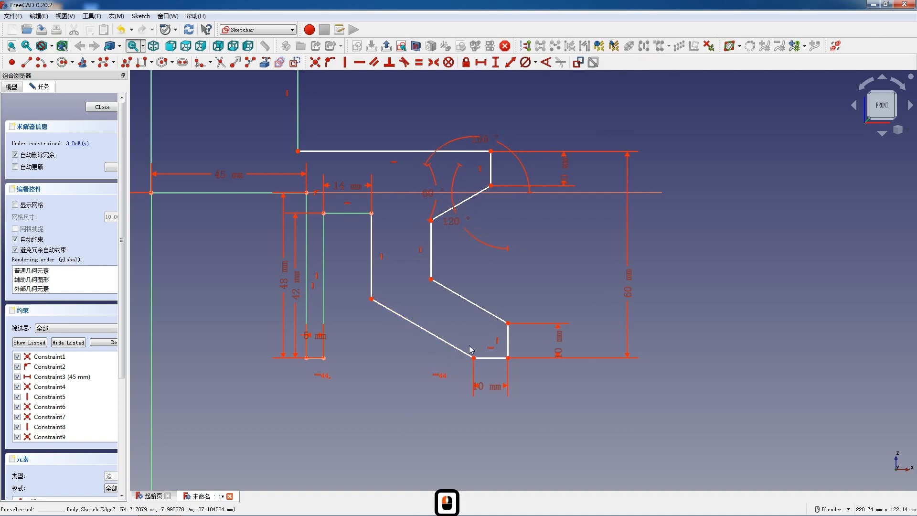
pyautogui.click(508, 357)
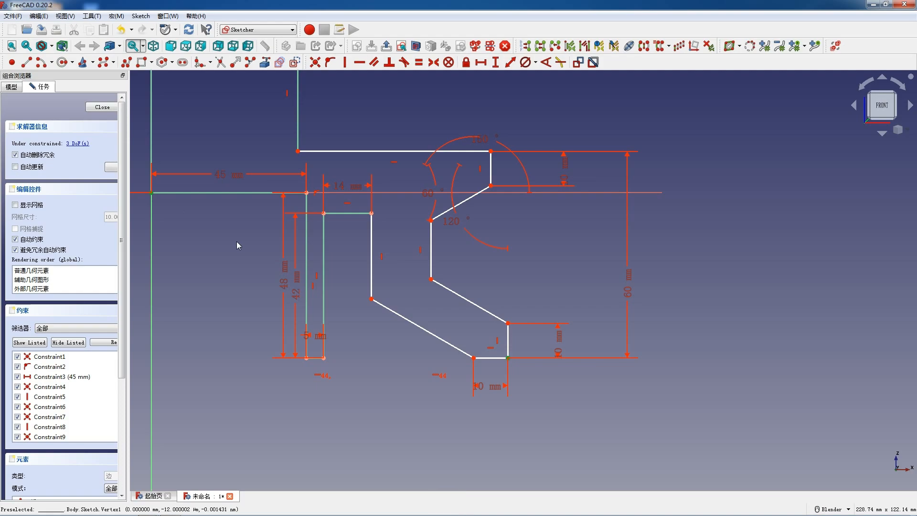
pyautogui.write('l')
pyautogui.write('100')
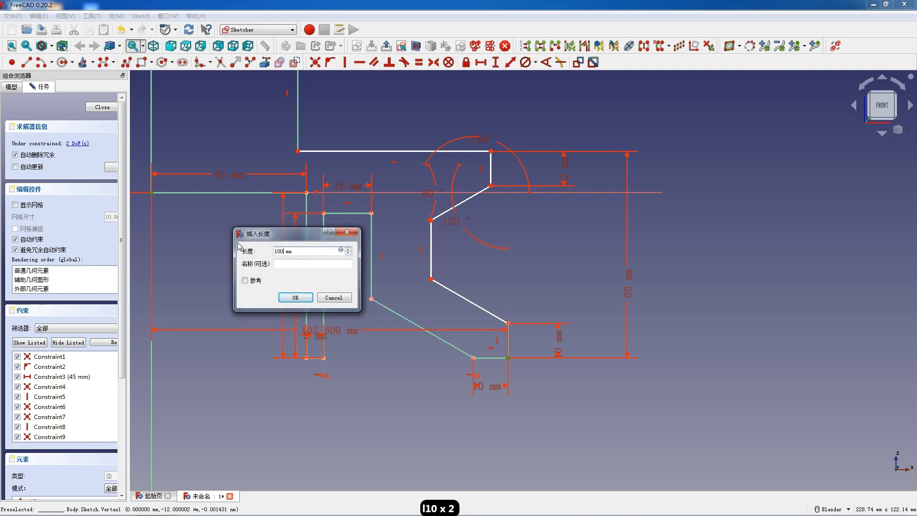
pyautogui.press('Return')
# Set the horizontal length of the groove's upper slanted edge to 24 mm
pyautogui.scroll(2, 471, 277)
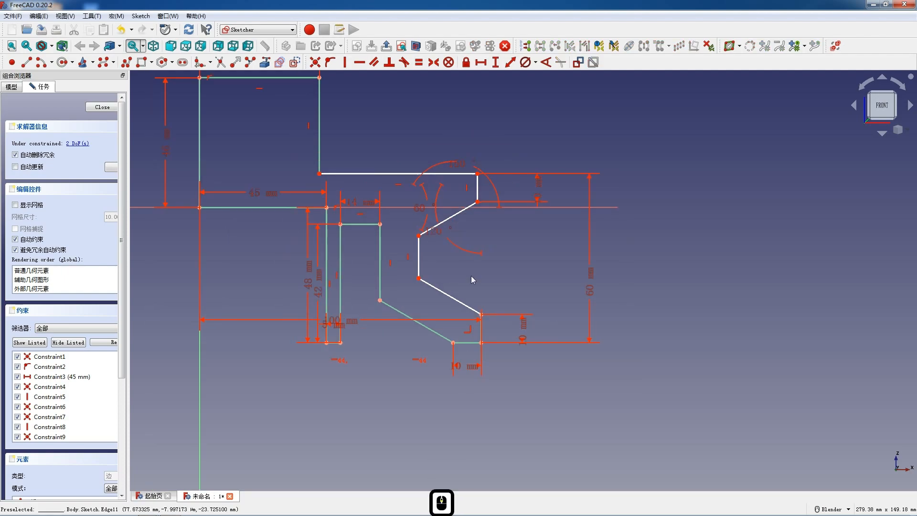
pyautogui.moveTo(440, 305); pyautogui.dragTo(464, 302)
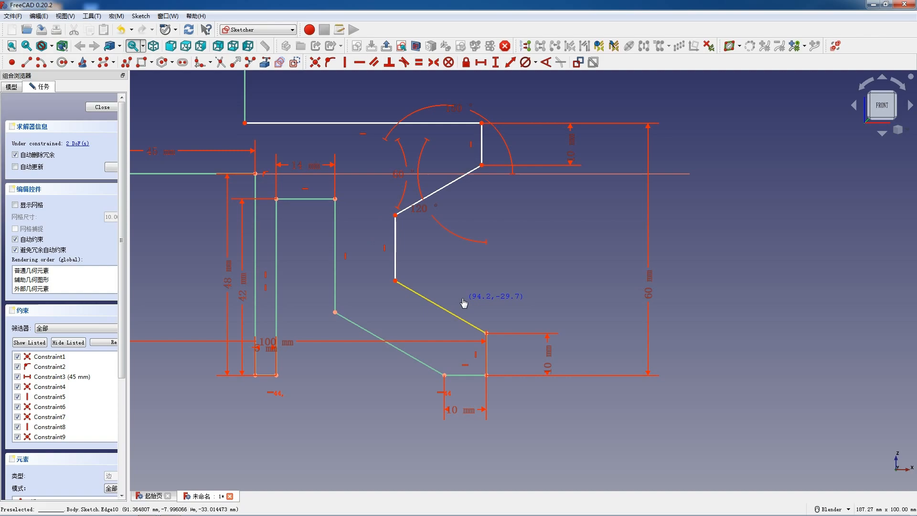
pyautogui.moveTo(463, 302); pyautogui.dragTo(464, 300)
pyautogui.click(440, 196)
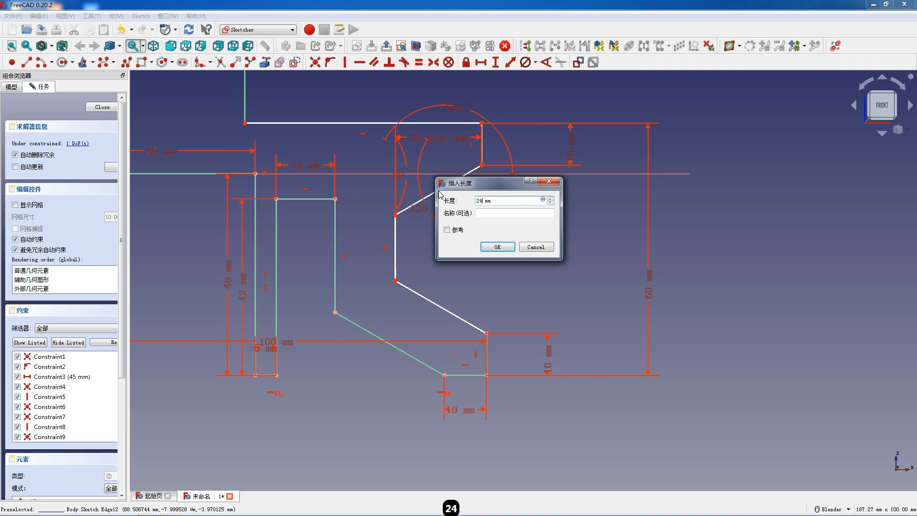
pyautogui.write('24')
pyautogui.press('Return')
# Align the upper rim's lower corner vertically with the lower lip's upper outer corner
pyautogui.moveTo(440, 198); pyautogui.dragTo(490, 160)
pyautogui.click(494, 165)
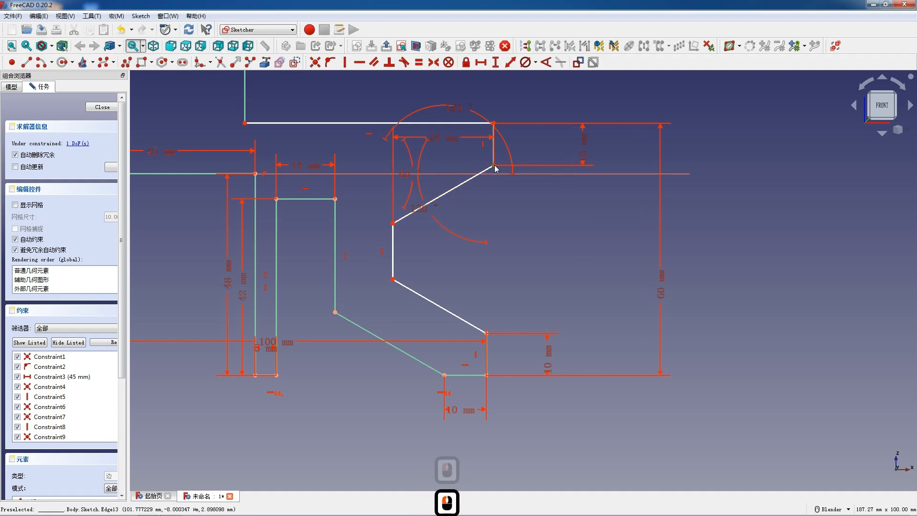
pyautogui.click(487, 333)
pyautogui.press('v')
pyautogui.scroll(-4, 492, 247)
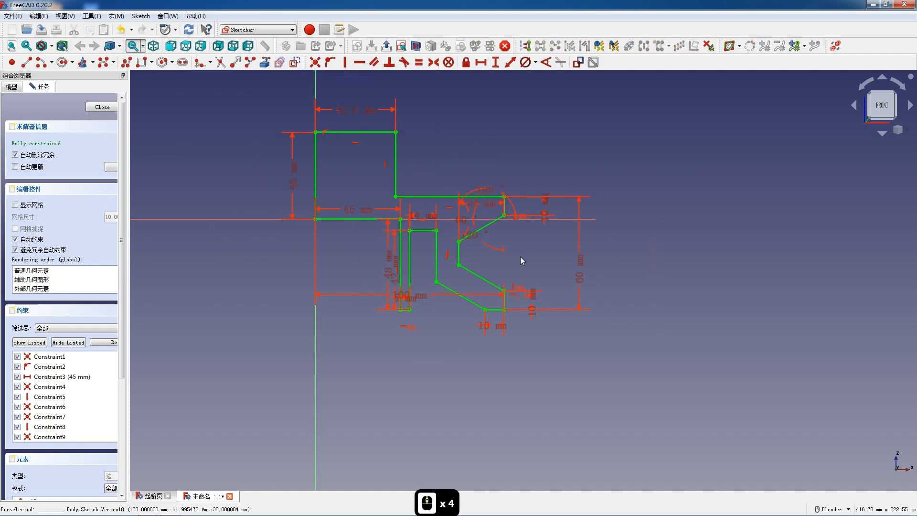
# Finish the sketch and revolve the profile 360° about the vertical sketch axis
pyautogui.click(105, 107)
pyautogui.scroll(-4, 288, 159)
pyautogui.click(198, 62)
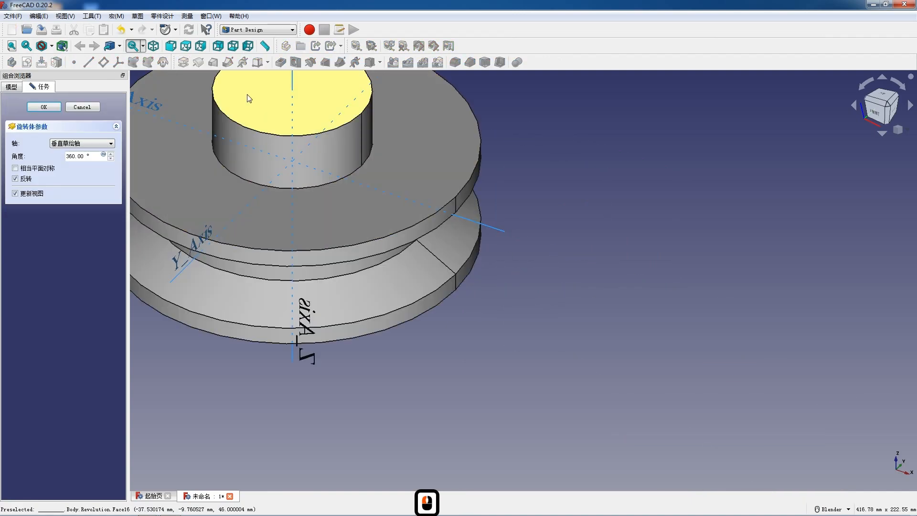
pyautogui.scroll(-2, 334, 86)
pyautogui.click(54, 107)
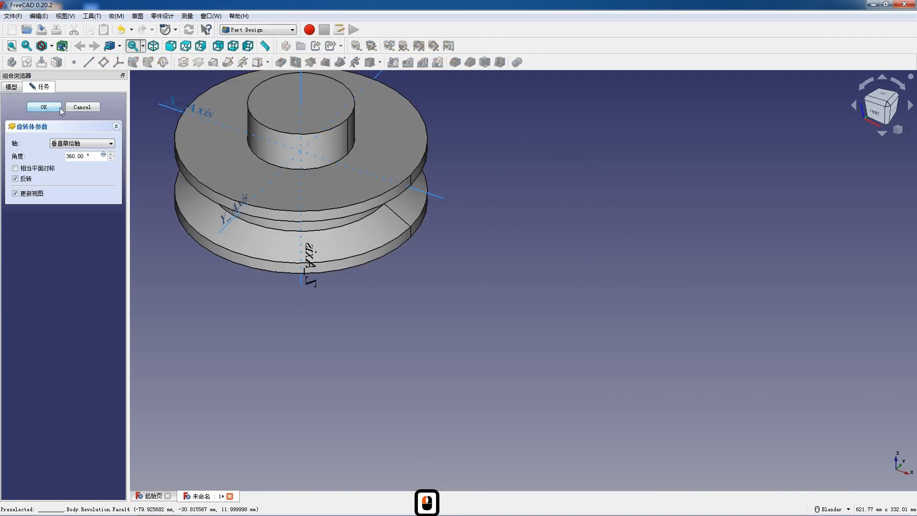
# Start a sketch on the hub's top face and draw a circle centred on the origin, larger than the hub
pyautogui.click(301, 103)
pyautogui.click(27, 65)
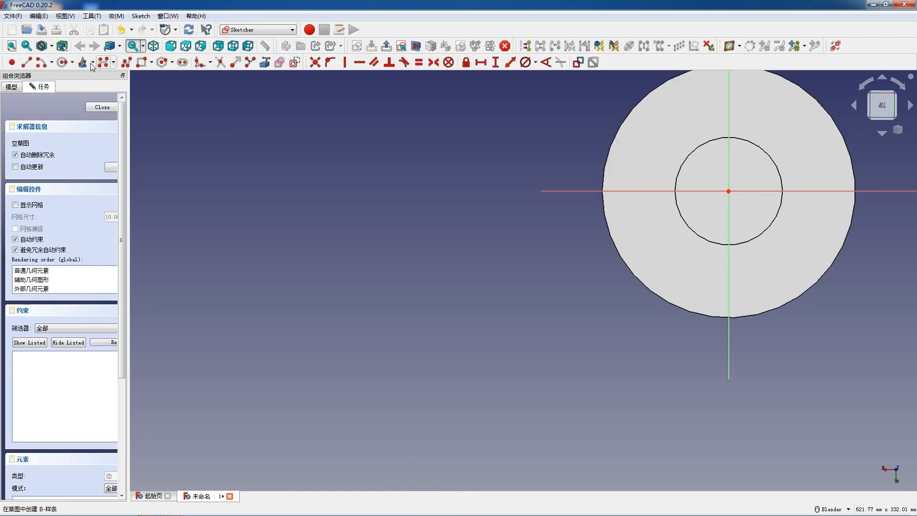
pyautogui.click(67, 63)
pyautogui.scroll(-5, 72, 239)
pyautogui.scroll(-6, 344, 201)
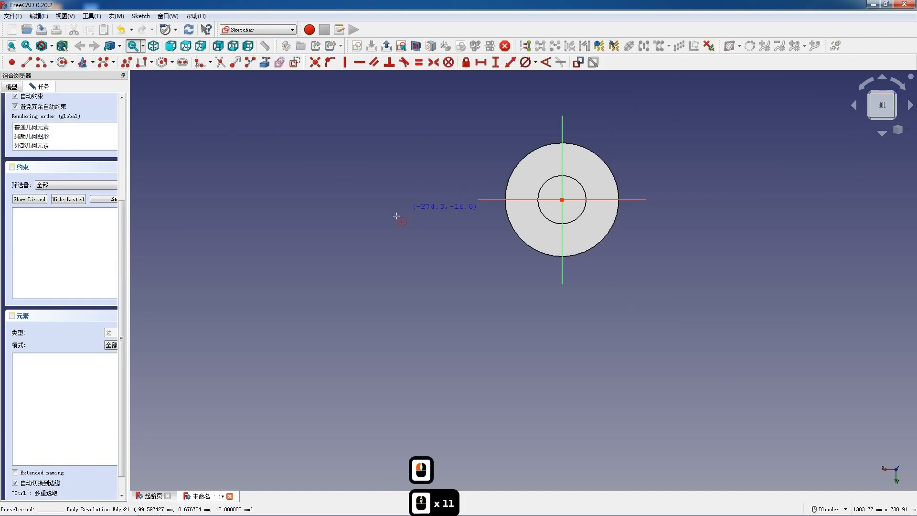
pyautogui.scroll(7, 549, 191)
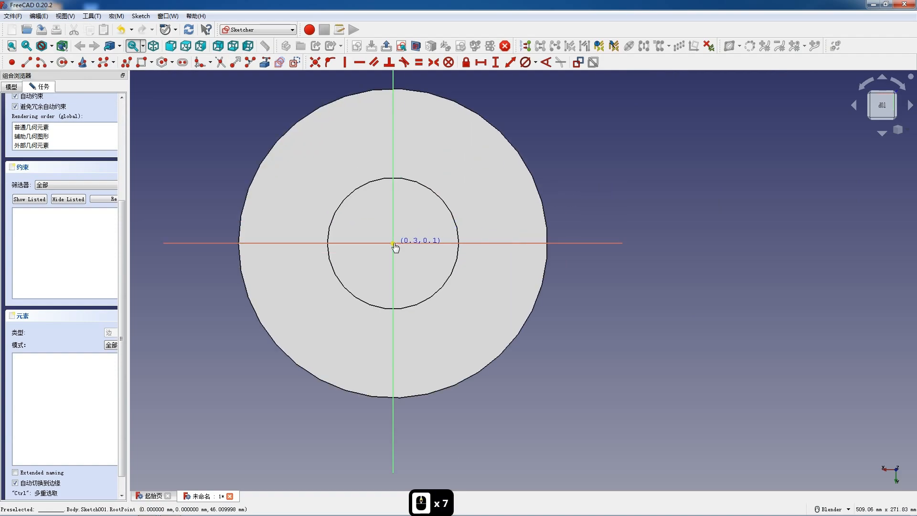
pyautogui.click(393, 243)
pyautogui.click(480, 284)
pyautogui.press('Escape')
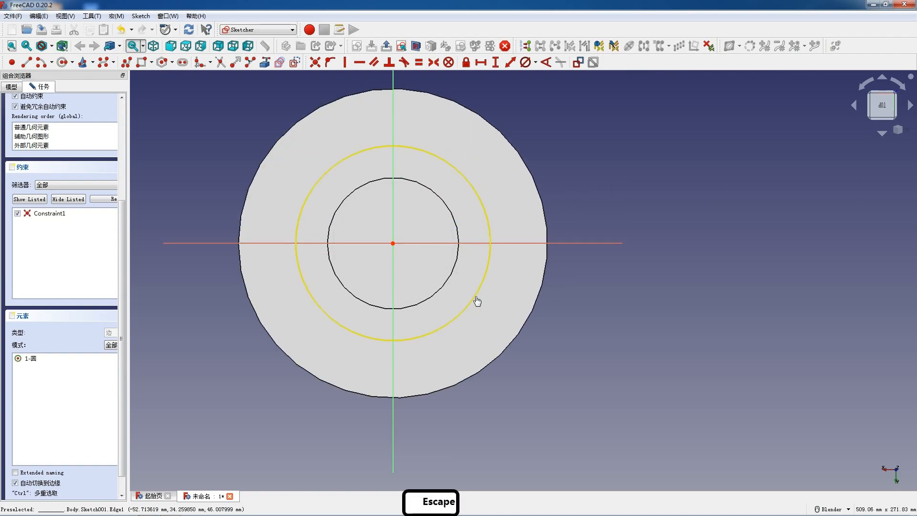
# Set the circle's diameter to 112 mm and convert it to construction geometry
pyautogui.click(473, 300)
pyautogui.click(526, 62)
pyautogui.write('112')
pyautogui.press('Return')
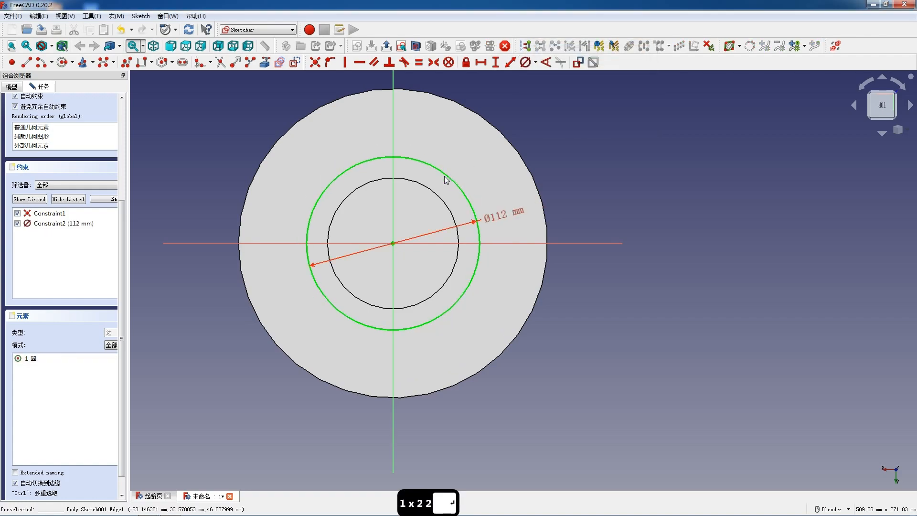
pyautogui.click(444, 176)
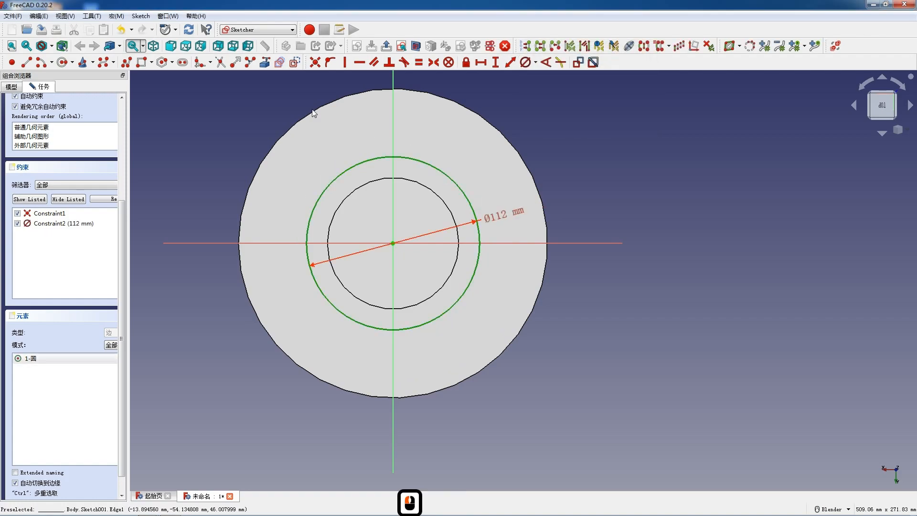
pyautogui.click(294, 62)
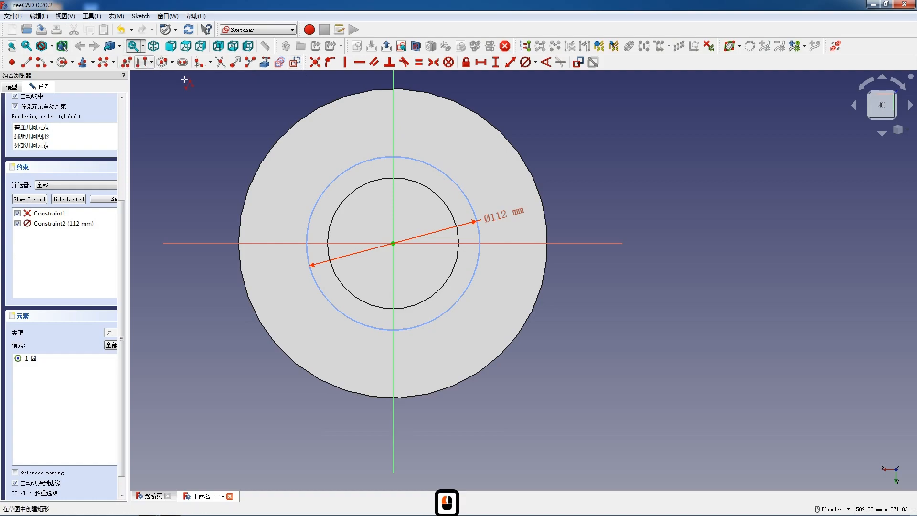
# Draw a closed triangular polyline around the hub with a horizontal lower side and tangent arcs rounding its three corners
pyautogui.click(301, 300)
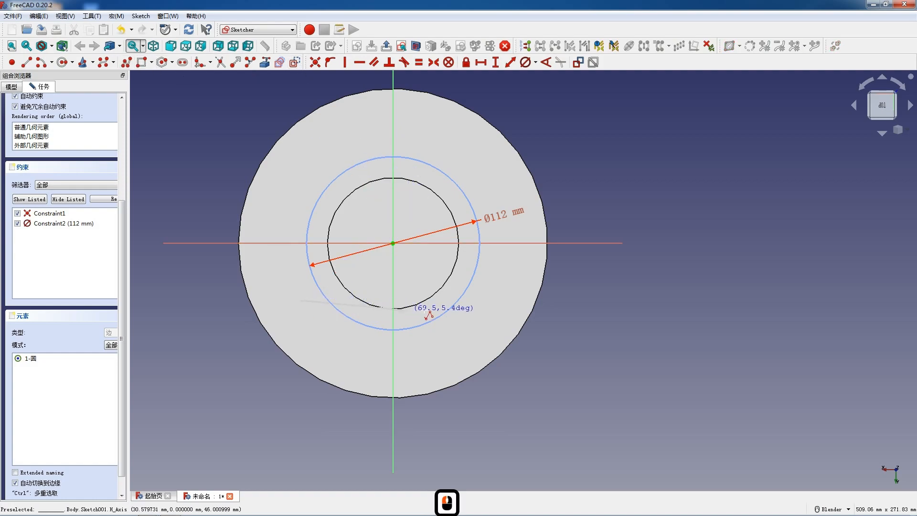
pyautogui.click(471, 301)
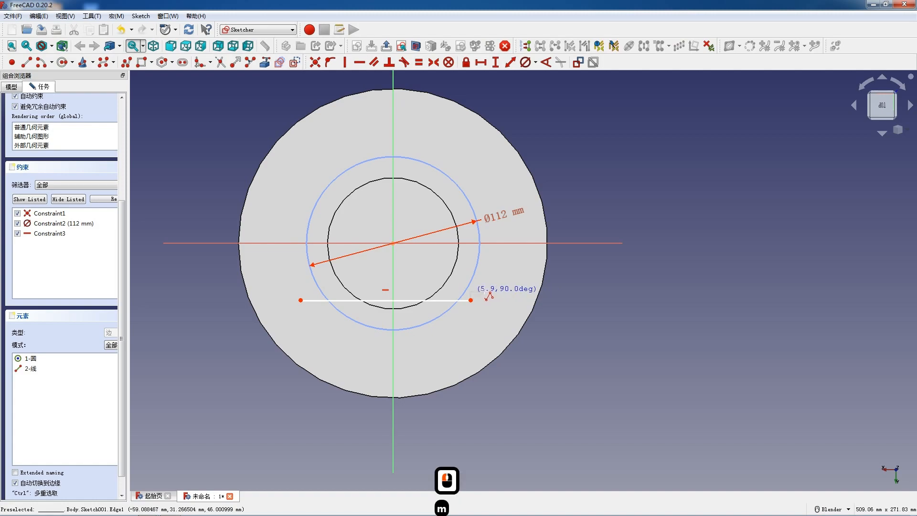
pyautogui.click(482, 278)
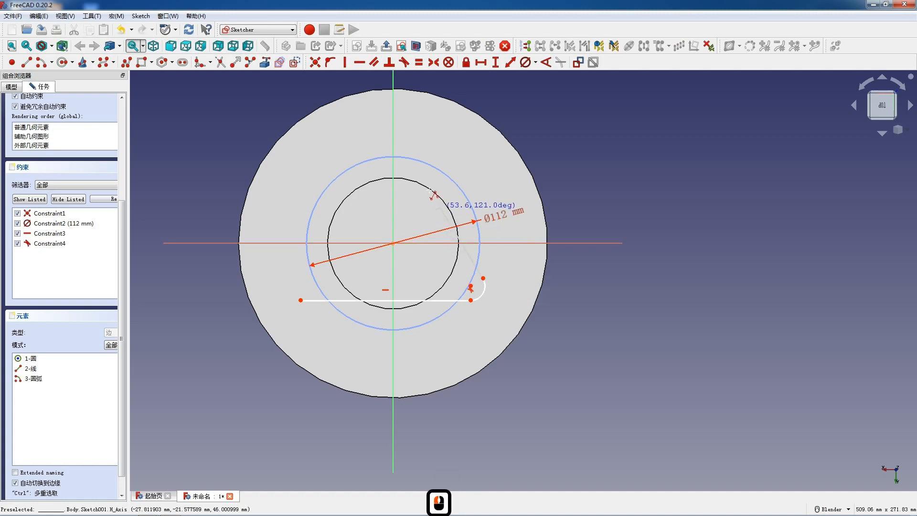
pyautogui.click(405, 150)
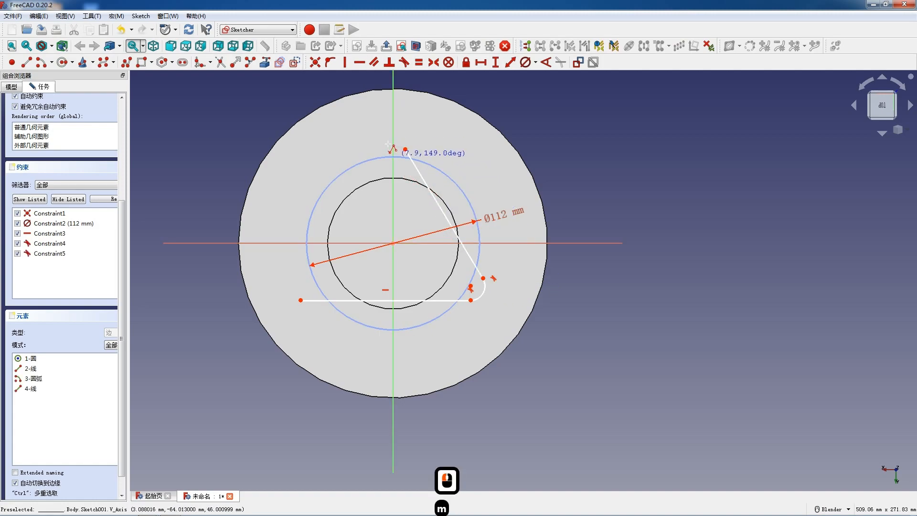
pyautogui.click(369, 148)
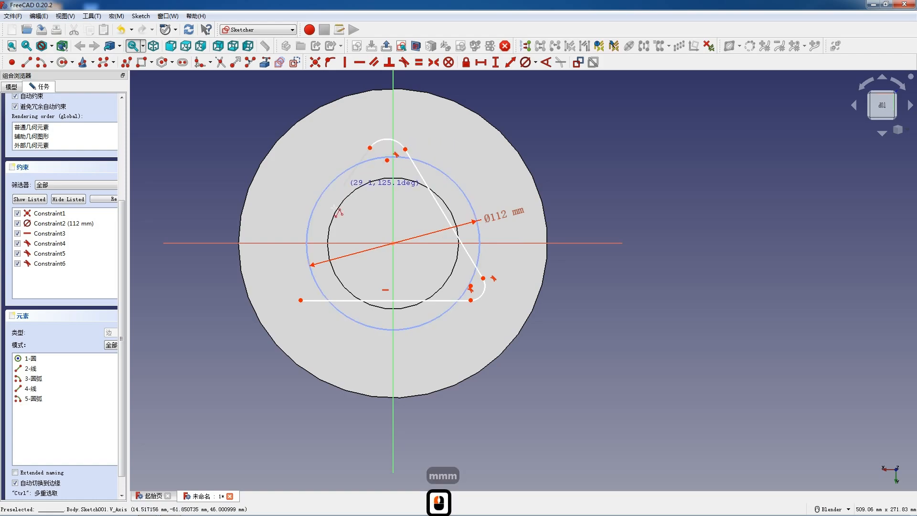
pyautogui.click(282, 272)
pyautogui.click(300, 300)
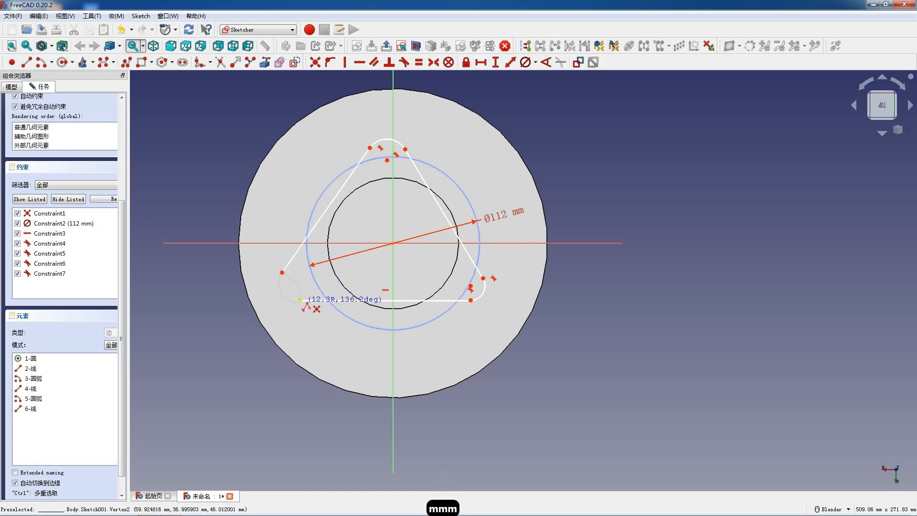
pyautogui.press('Escape')
pyautogui.press('Escape')
# Make the lower-left corner arc tangent to the triangle's horizontal side
pyautogui.click(288, 297)
pyautogui.click(316, 304)
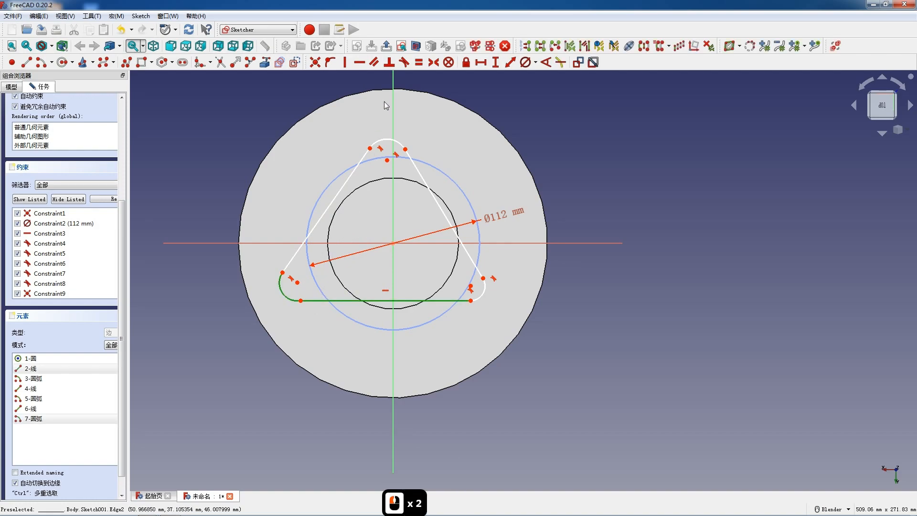
pyautogui.click(403, 63)
# Constrain the triangle's three corner arcs to equal radii
pyautogui.click(458, 282)
pyautogui.click(484, 289)
pyautogui.click(291, 300)
pyautogui.click(384, 142)
pyautogui.press('e')
# Constrain the triangle's three straight sides to equal length
pyautogui.click(435, 196)
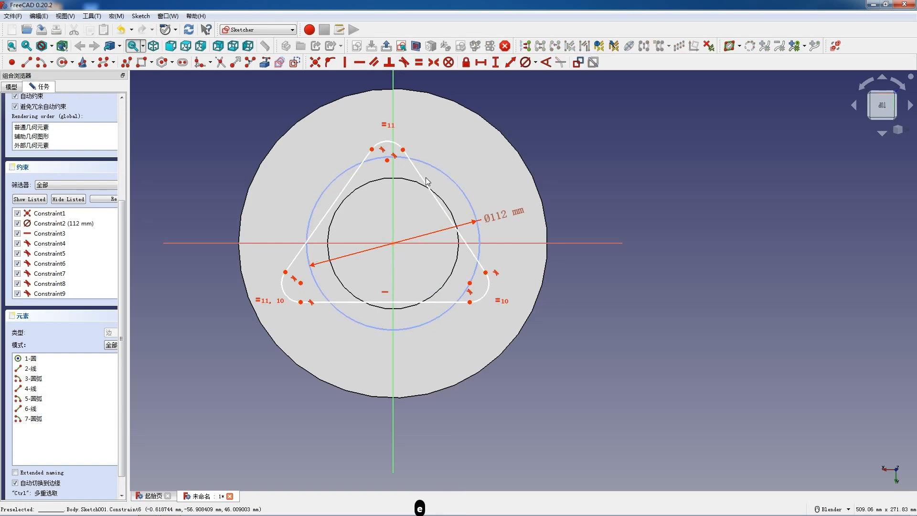
pyautogui.click(329, 211)
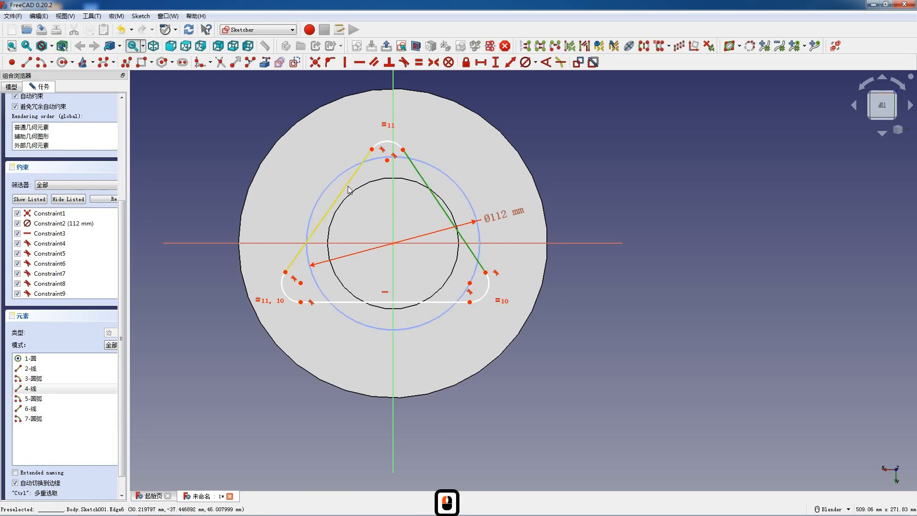
pyautogui.click(375, 306)
pyautogui.press('e')
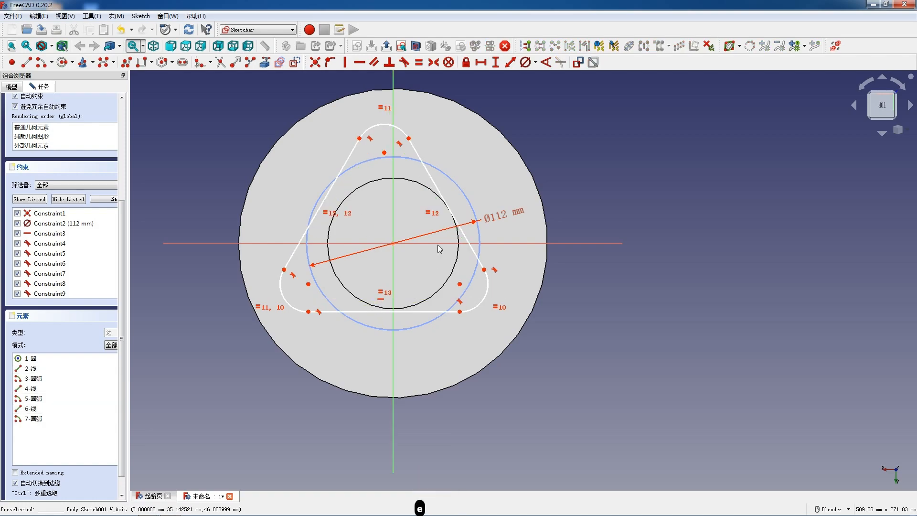
# Set the diameter of the triangle's upper corner arc to 36 mm
pyautogui.moveTo(431, 182); pyautogui.dragTo(439, 184)
pyautogui.click(396, 126)
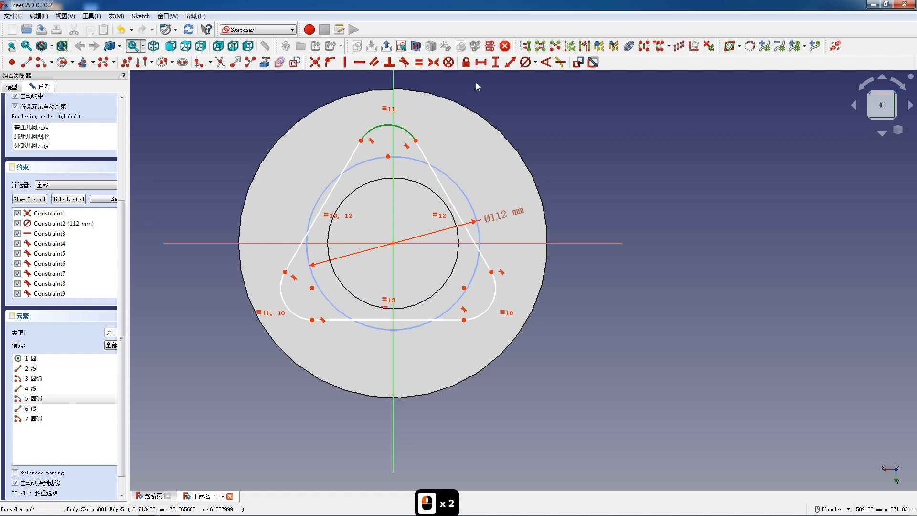
pyautogui.click(526, 62)
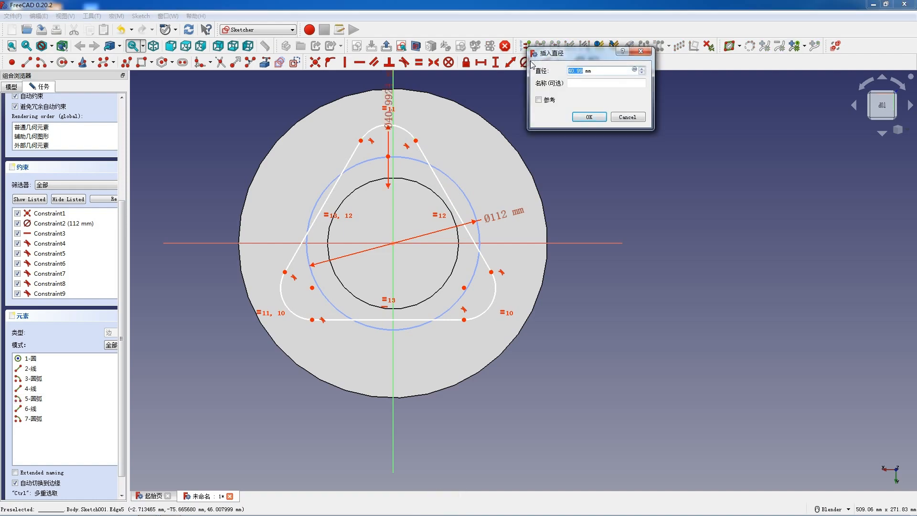
pyautogui.press('Return')
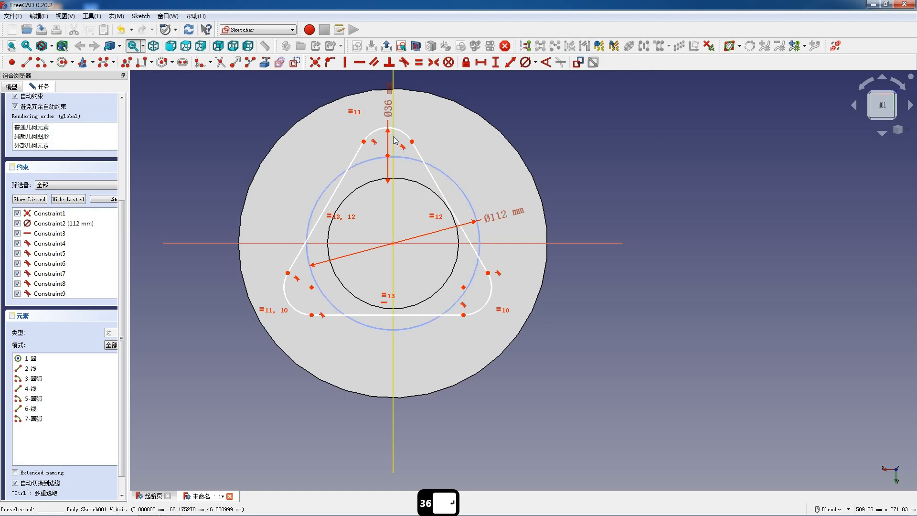
# Constrain the centres of all three corner arcs onto the 112 mm construction circle
pyautogui.click(398, 161)
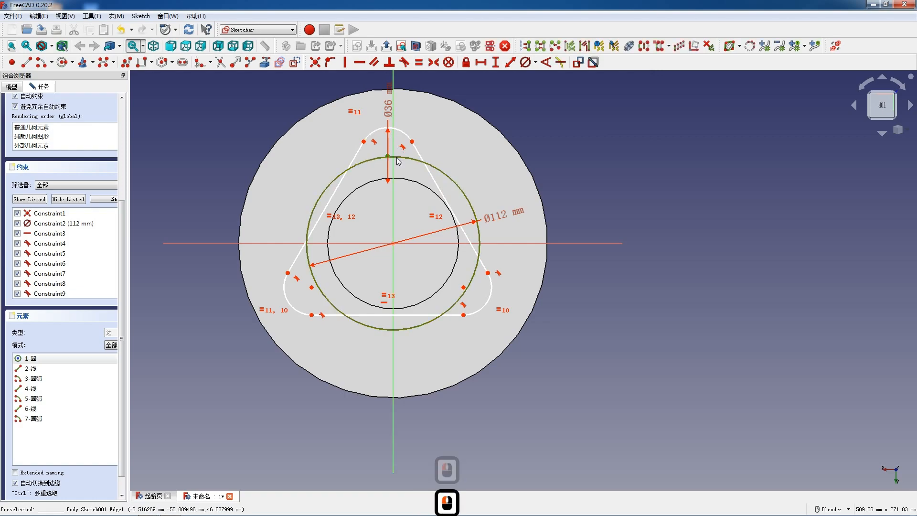
pyautogui.press('g')
pyautogui.press('n')
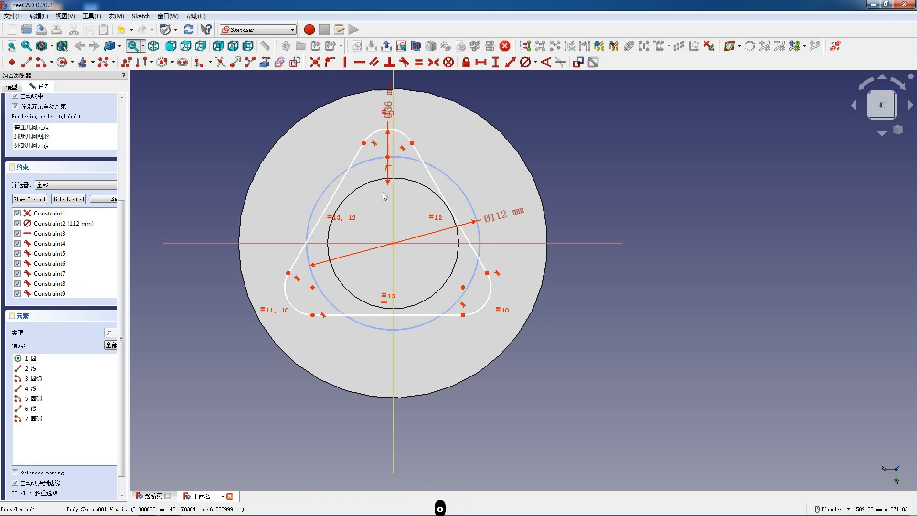
pyautogui.click(312, 288)
pyautogui.click(462, 294)
pyautogui.press('o')
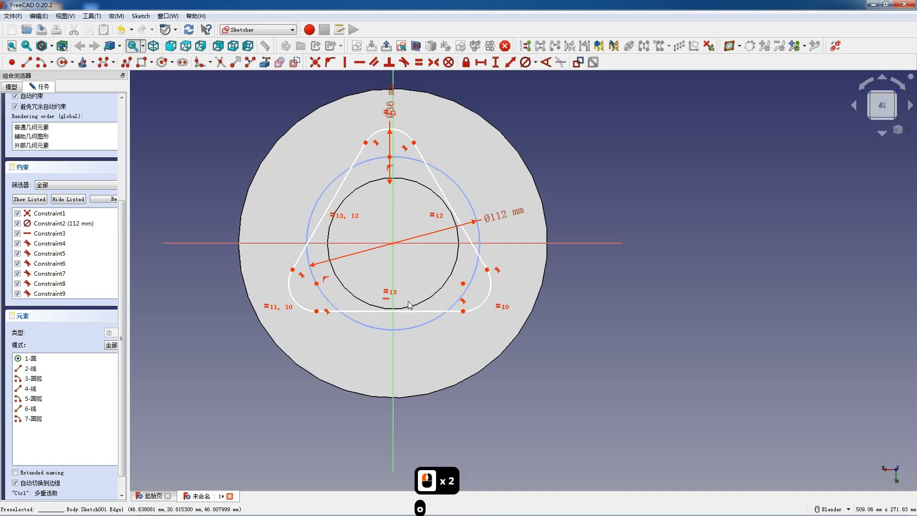
pyautogui.click(468, 287)
pyautogui.press('o')
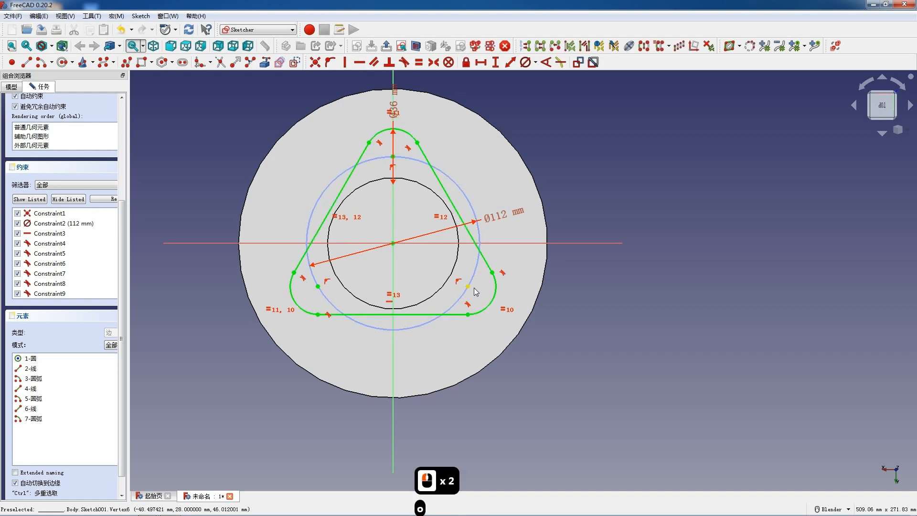
# Draw three small hole circles, one centred on each corner arc's centre point
pyautogui.click(63, 62)
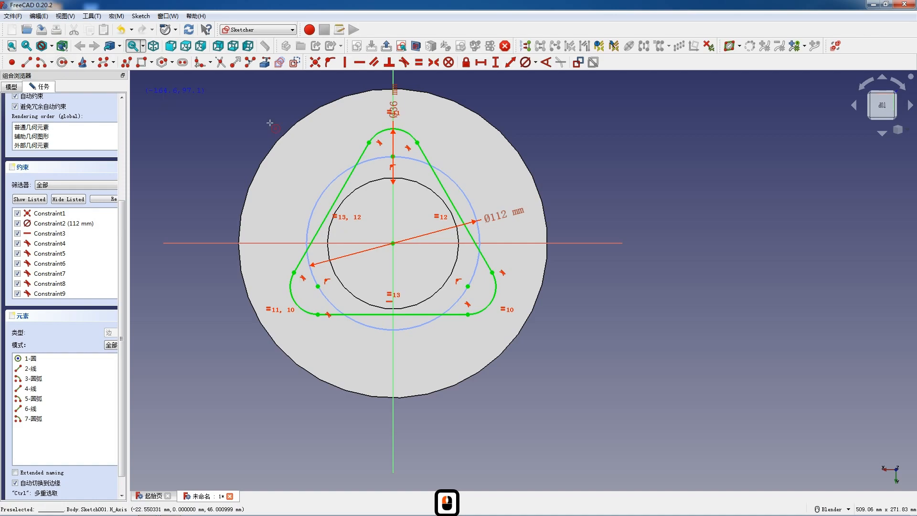
pyautogui.click(392, 156)
pyautogui.click(398, 162)
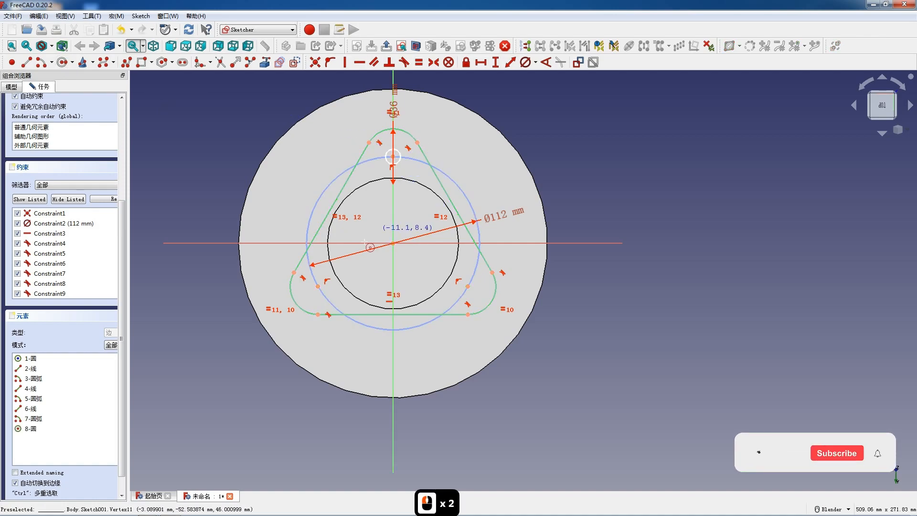
pyautogui.click(468, 286)
pyautogui.click(475, 292)
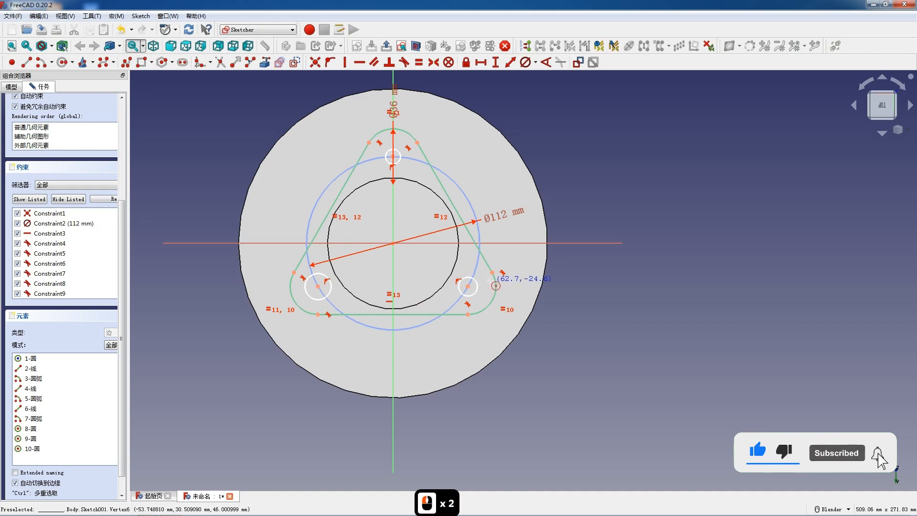
pyautogui.press('Escape')
# Make the three hole circles equal and set the upper one's diameter to 16 mm
pyautogui.click(459, 283)
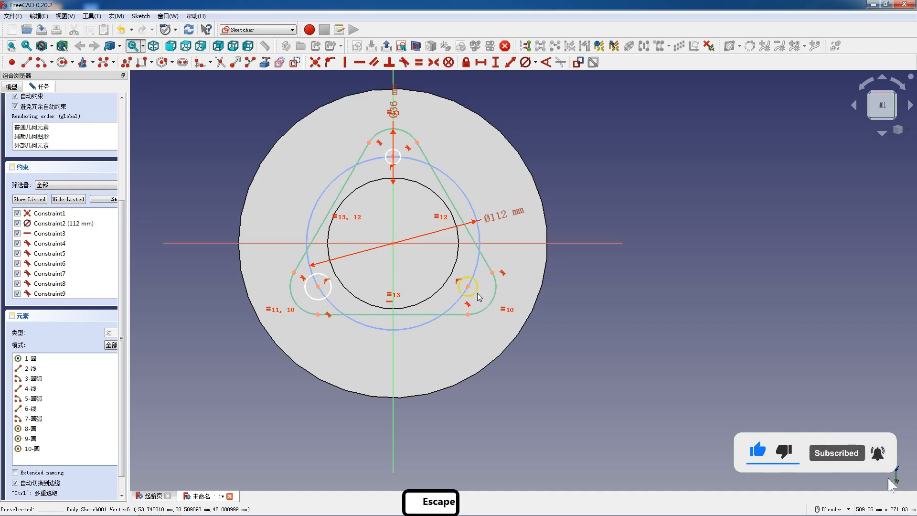
pyautogui.click(333, 297)
pyautogui.click(389, 164)
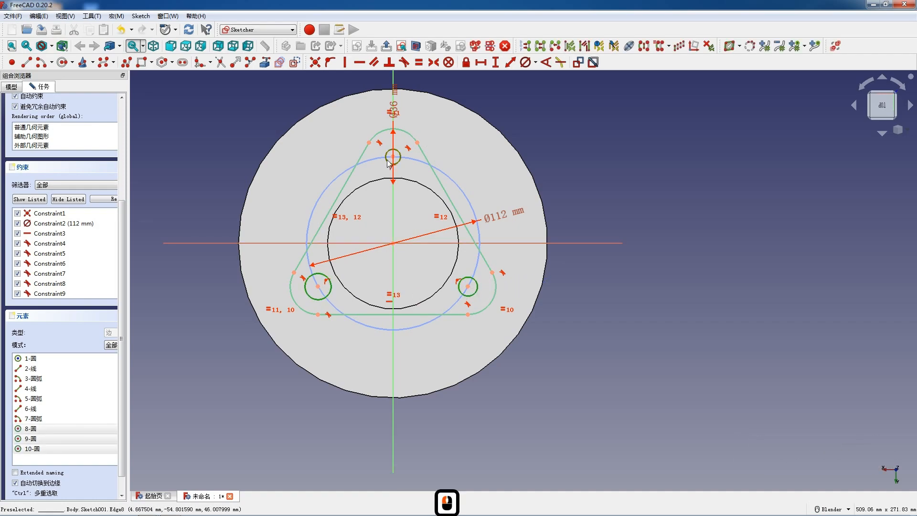
pyautogui.press('e')
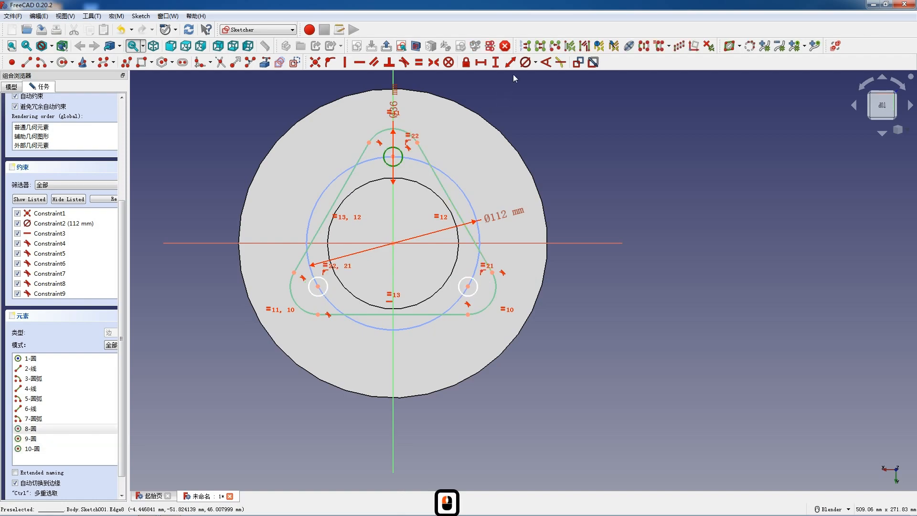
pyautogui.click(523, 67)
pyautogui.write('16')
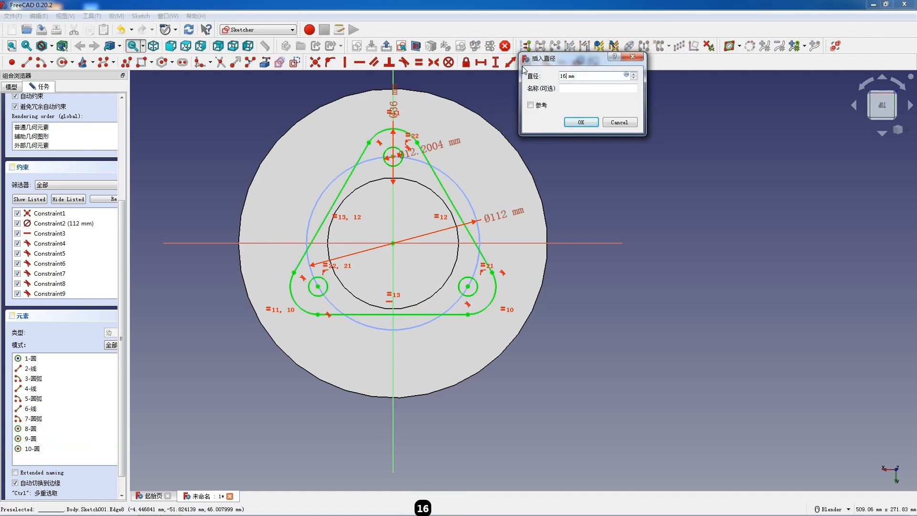
pyautogui.press('Return')
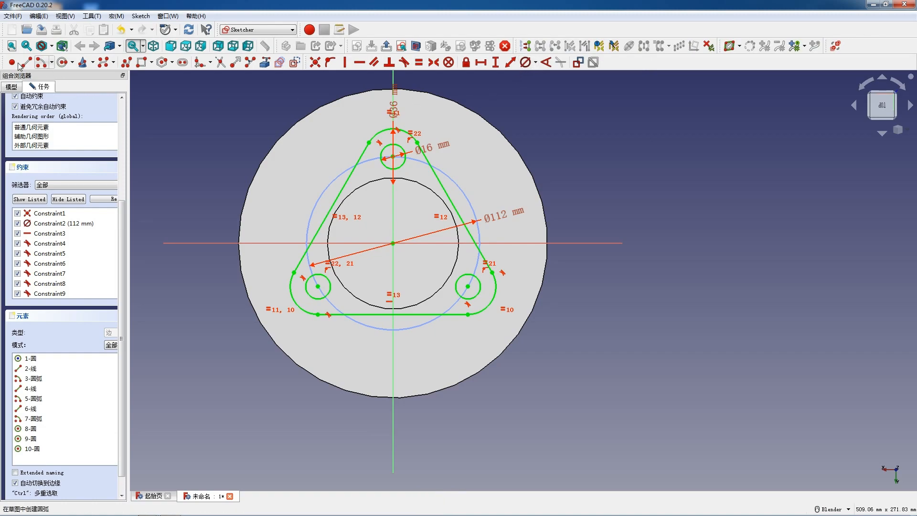
# Finish the rounded triangle sketch and pad it 20 mm upward from the hub's top face
pyautogui.scroll(5, 96, 130)
pyautogui.click(100, 108)
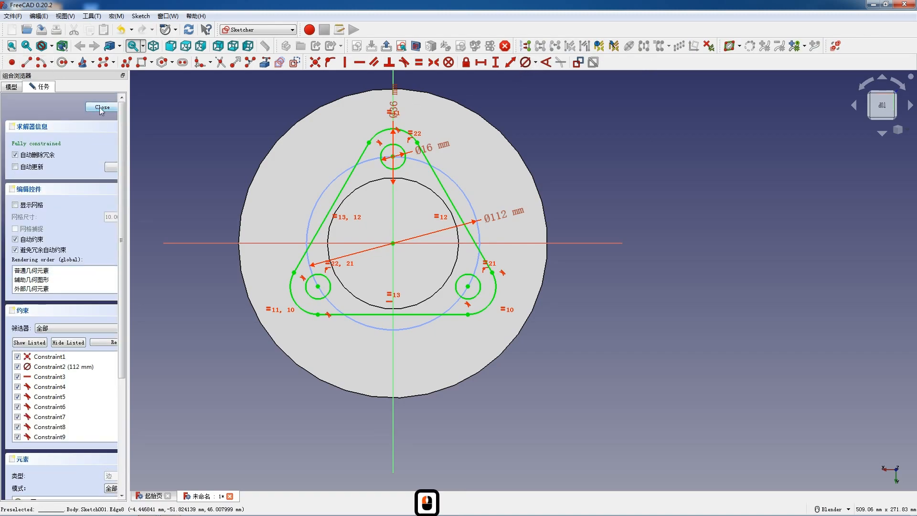
pyautogui.scroll(-5, 298, 123)
pyautogui.scroll(4, 298, 123)
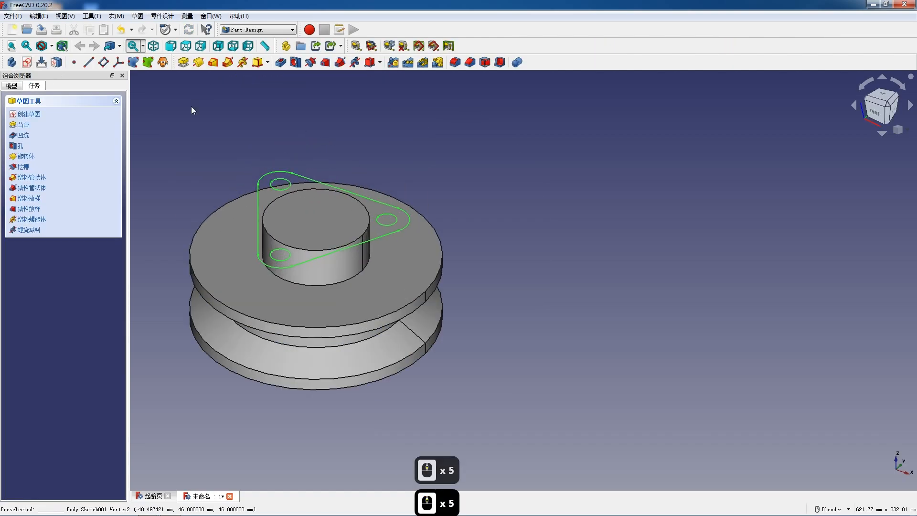
pyautogui.click(183, 66)
pyautogui.write('20')
pyautogui.press('Return')
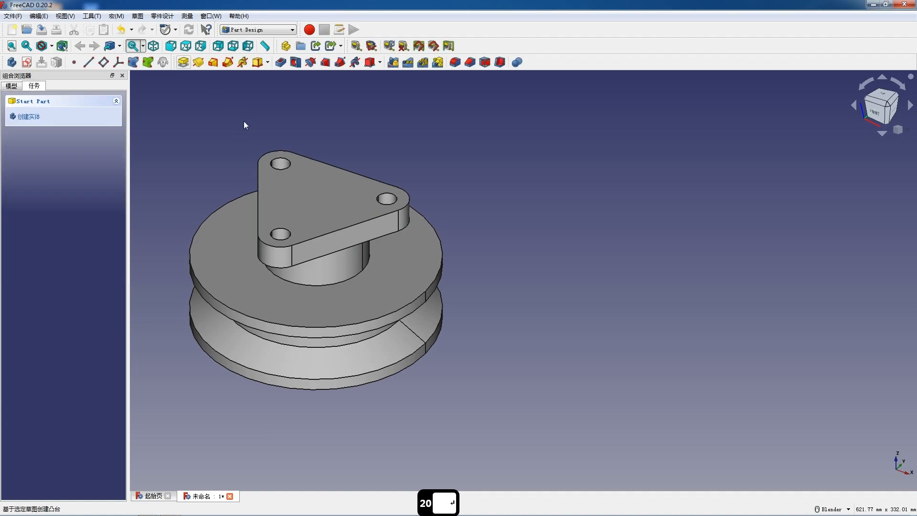
# Start a sketch on the triangular flange's top face and draw a circle centred on the origin between the three holes
pyautogui.click(311, 198)
pyautogui.click(26, 62)
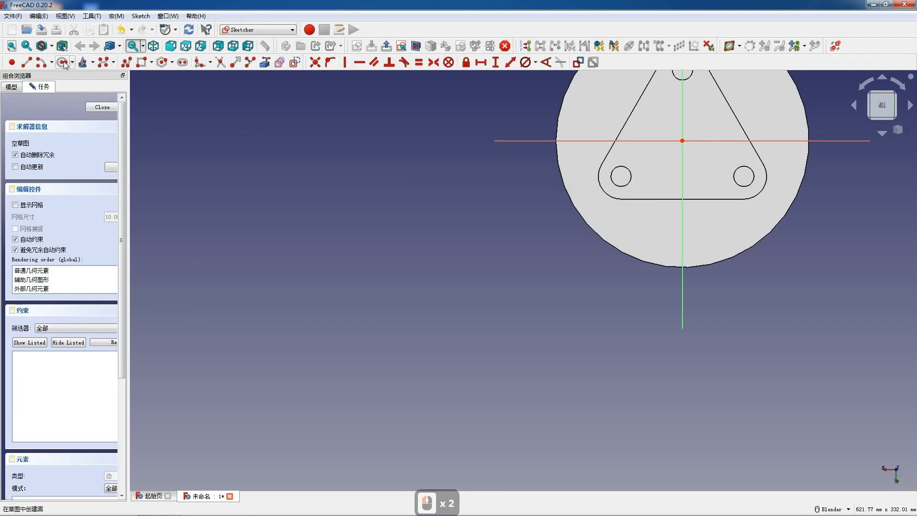
pyautogui.scroll(-5, 318, 262)
pyautogui.scroll(4, 451, 221)
pyautogui.click(447, 215)
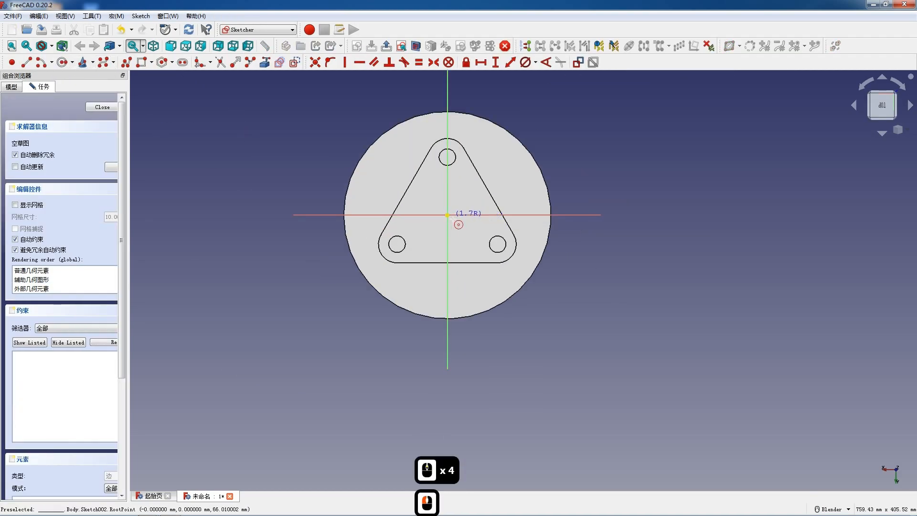
pyautogui.click(468, 236)
pyautogui.press('Escape')
# Set the central circle's diameter to 85 mm
pyautogui.click(462, 239)
pyautogui.click(523, 70)
pyautogui.write('85')
pyautogui.press('Return')
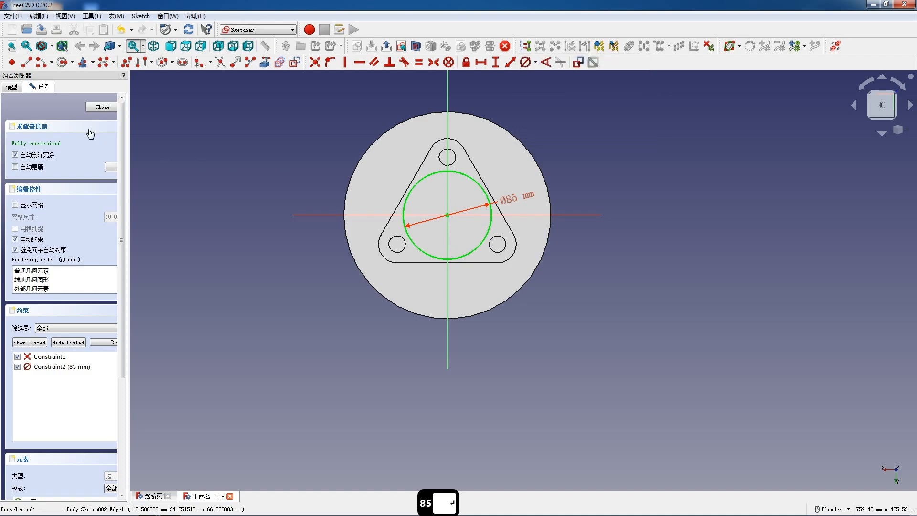
# Finish the circle sketch and pad it 6 mm upward from the flange's top face
pyautogui.click(102, 107)
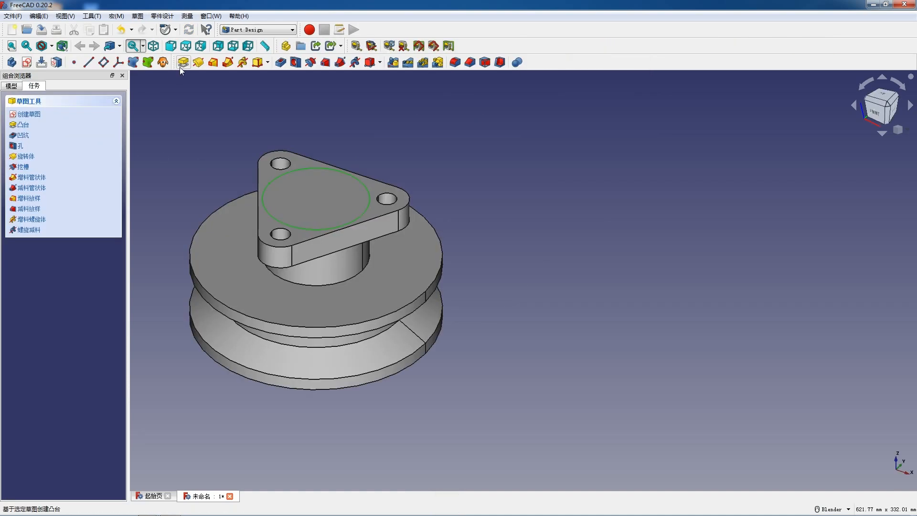
pyautogui.click(182, 62)
pyautogui.write('6')
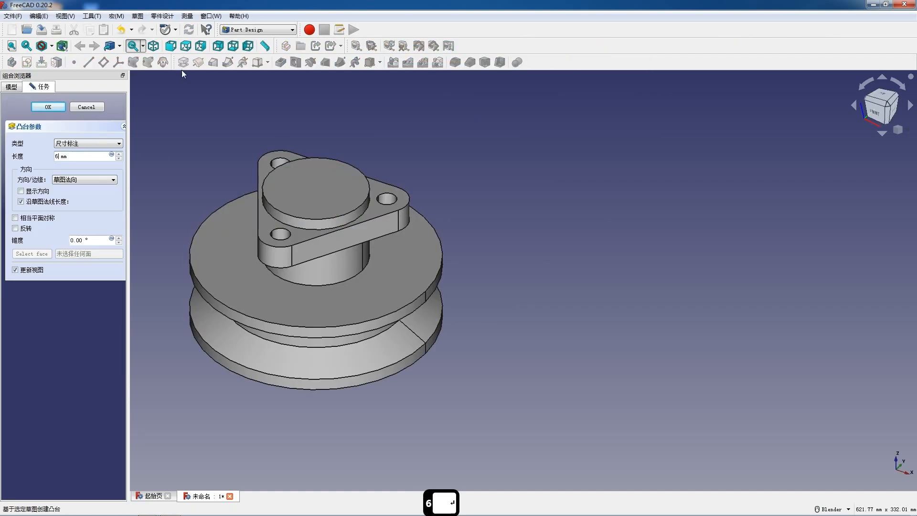
pyautogui.press('Return')
# Start a sketch on the round boss's top face and draw a circle centred on the origin inside the boss outline
pyautogui.click(296, 189)
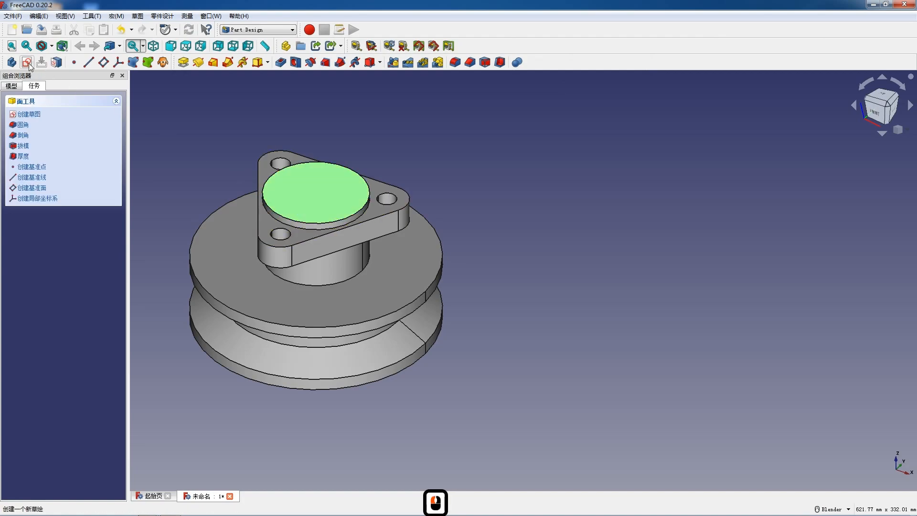
pyautogui.click(59, 63)
pyautogui.scroll(-4, 363, 162)
pyautogui.scroll(4, 477, 187)
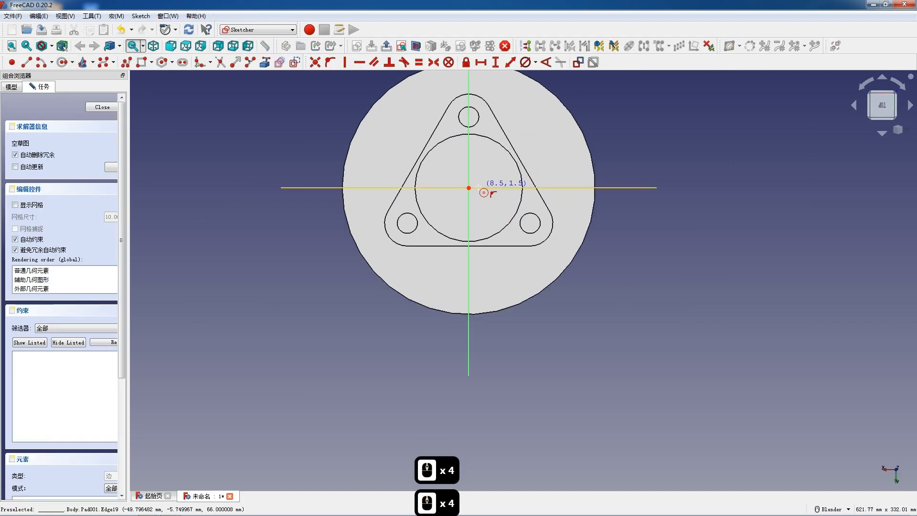
pyautogui.click(469, 187)
pyautogui.click(486, 204)
pyautogui.press('Escape')
# Set the inner circle's diameter to 64 mm
pyautogui.click(470, 211)
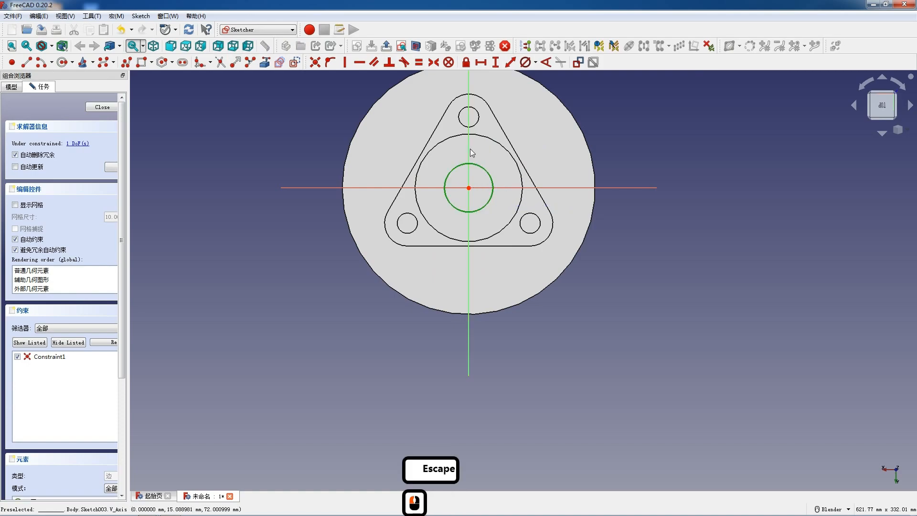
pyautogui.click(522, 66)
pyautogui.write('64')
pyautogui.press('Return')
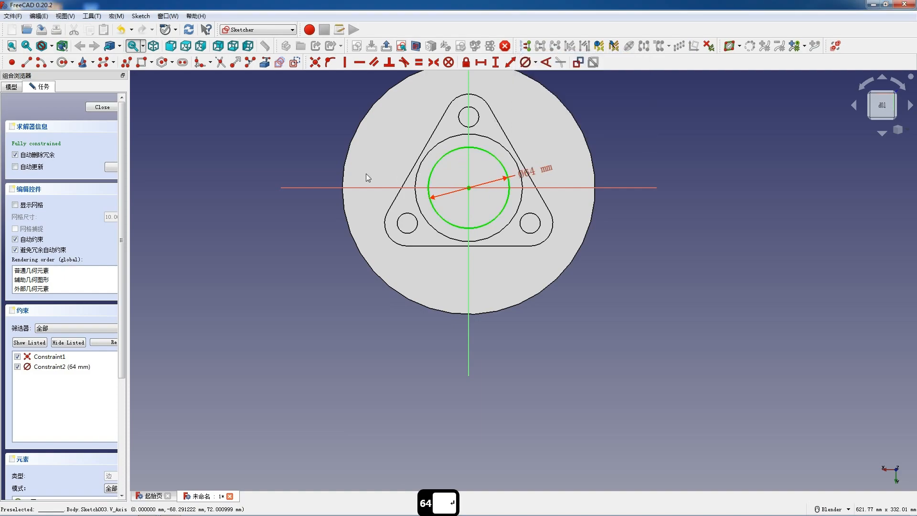
# Finish the inner circle sketch and pocket it 66 mm deep down into the hub
pyautogui.click(108, 107)
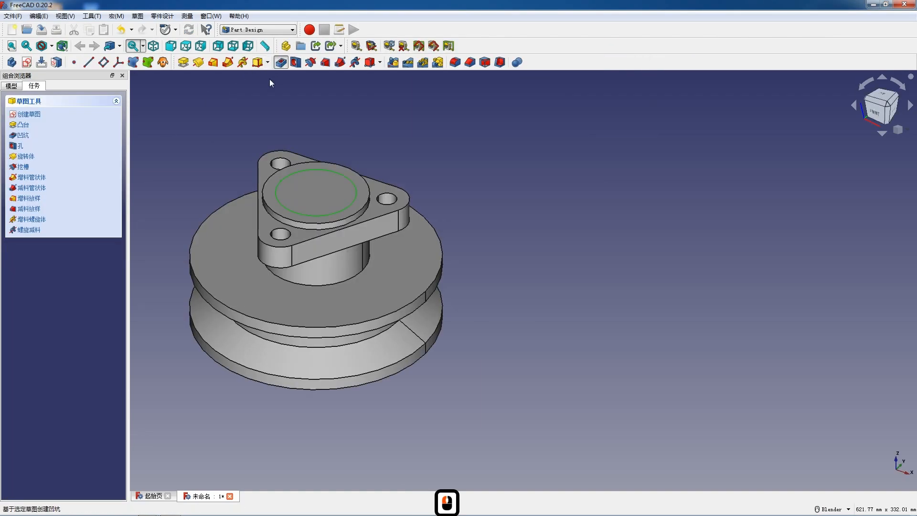
pyautogui.write('66')
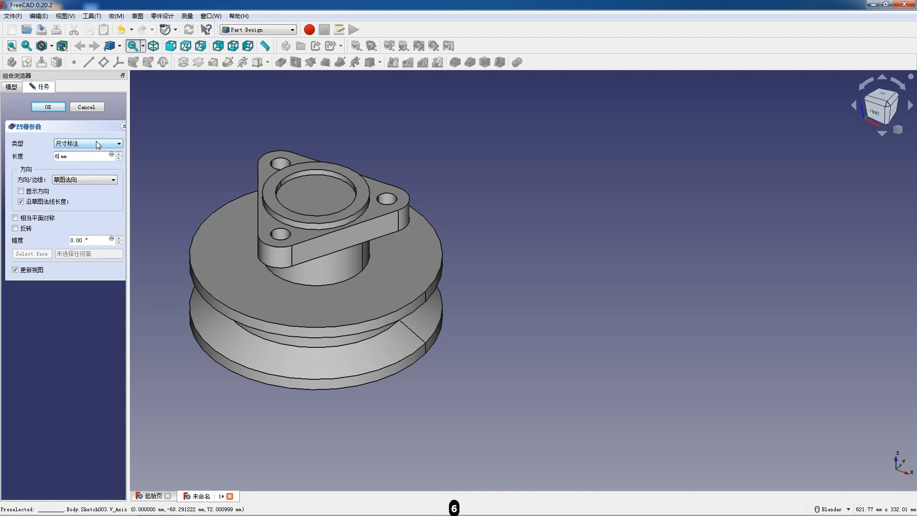
pyautogui.press('Return')
# Switch to the TechDraw workbench and create a page from the landscape (横版) 大师之路Master's Path frame template
pyautogui.moveTo(359, 139); pyautogui.dragTo(342, 158, button='middle')
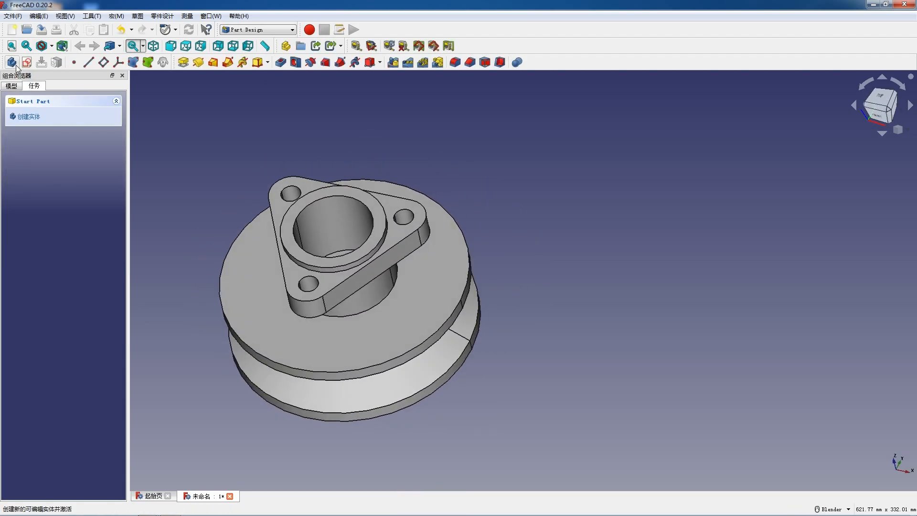
pyautogui.click(172, 48)
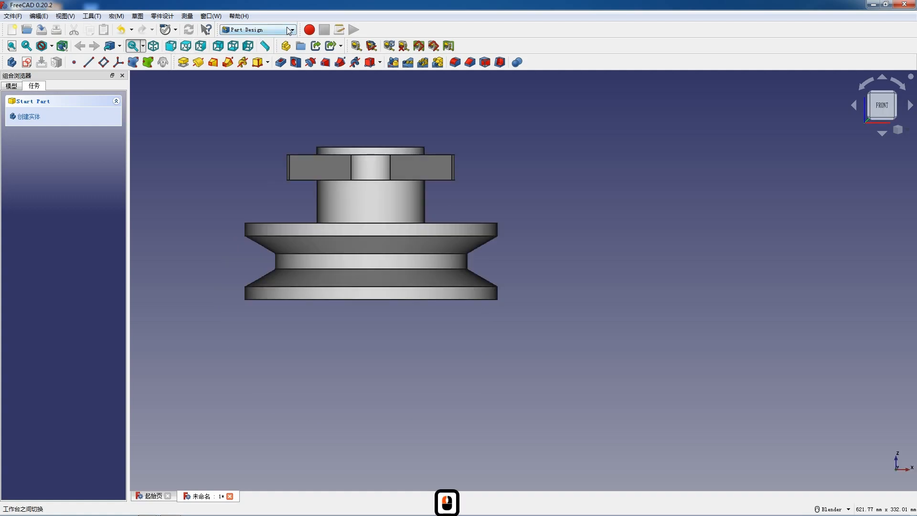
pyautogui.click(288, 31)
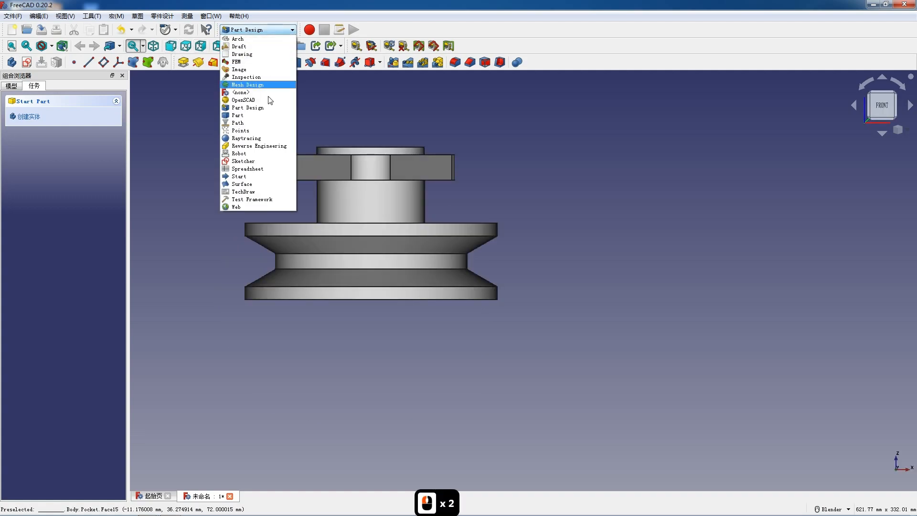
pyautogui.click(257, 191)
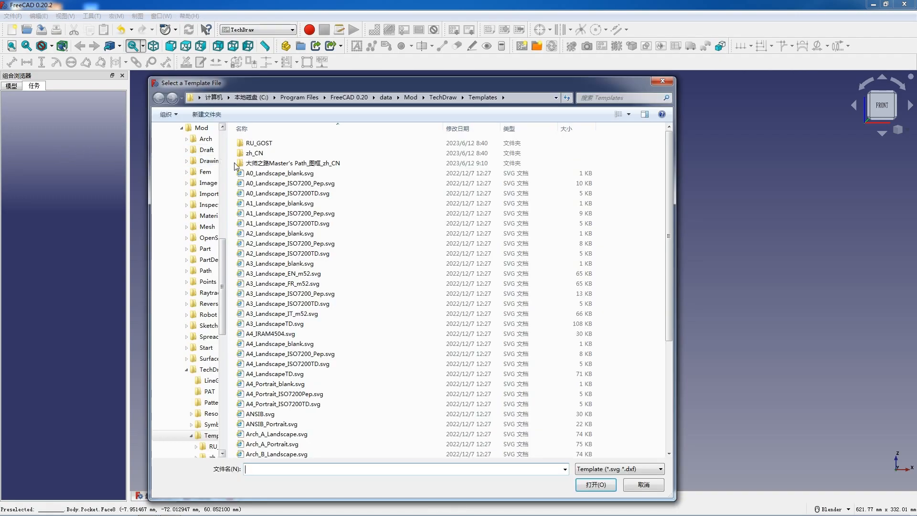
pyautogui.doubleClick(242, 165)
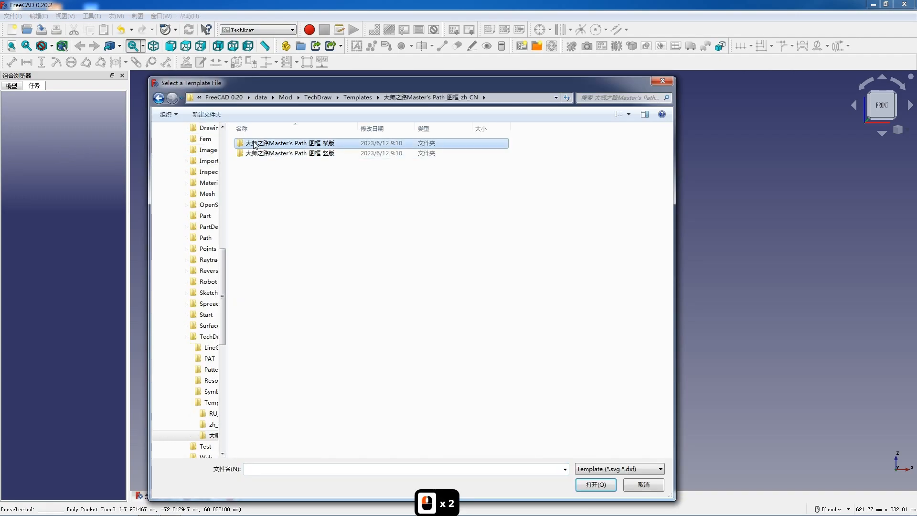
pyautogui.doubleClick(253, 144)
pyautogui.doubleClick(266, 176)
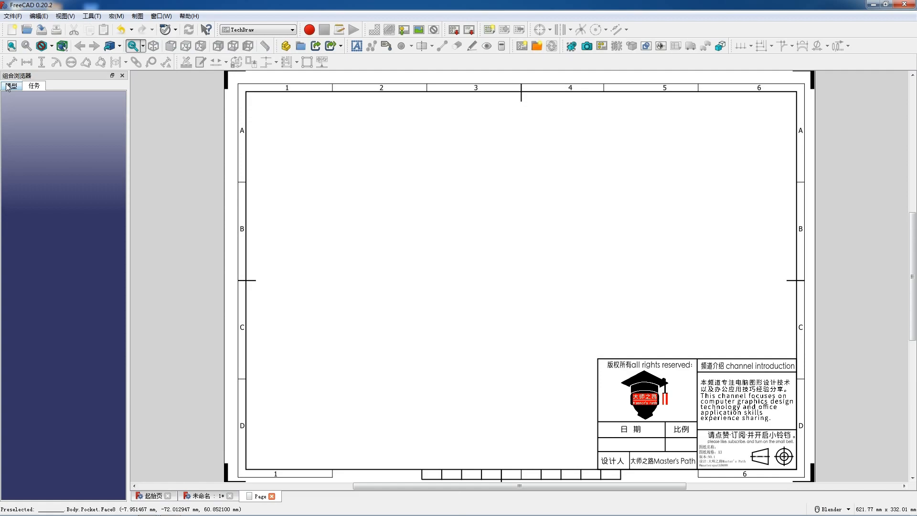
# Start a first-angle projection group of the Body with its front view on the drawing page
pyautogui.click(8, 87)
pyautogui.click(40, 127)
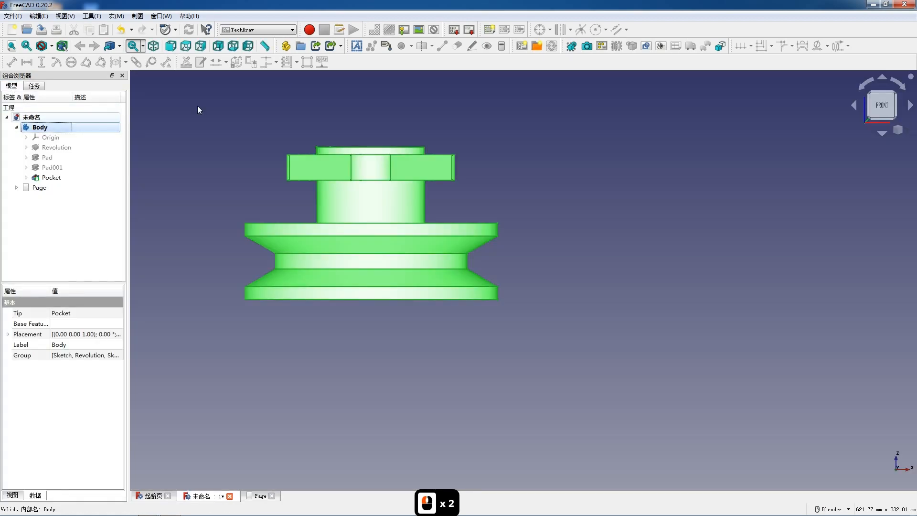
pyautogui.click(619, 30)
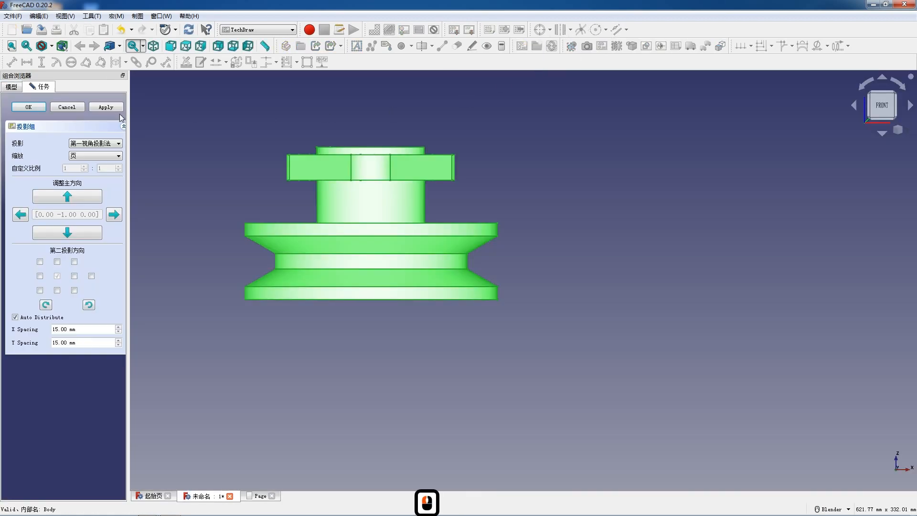
pyautogui.click(11, 86)
pyautogui.doubleClick(39, 189)
pyautogui.click(42, 88)
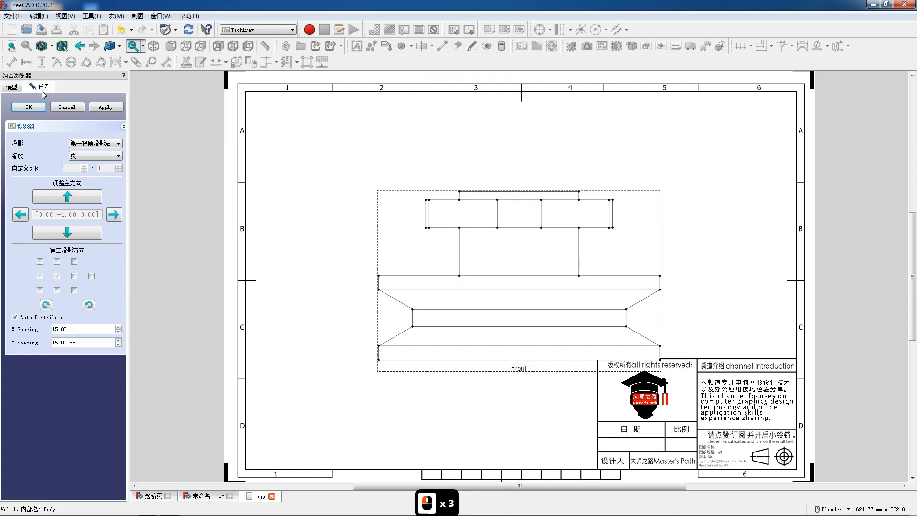
# Give the projection group a custom 1:2 scale and add the Top and FrontTopLeft projections
pyautogui.scroll(-1, 258, 229)
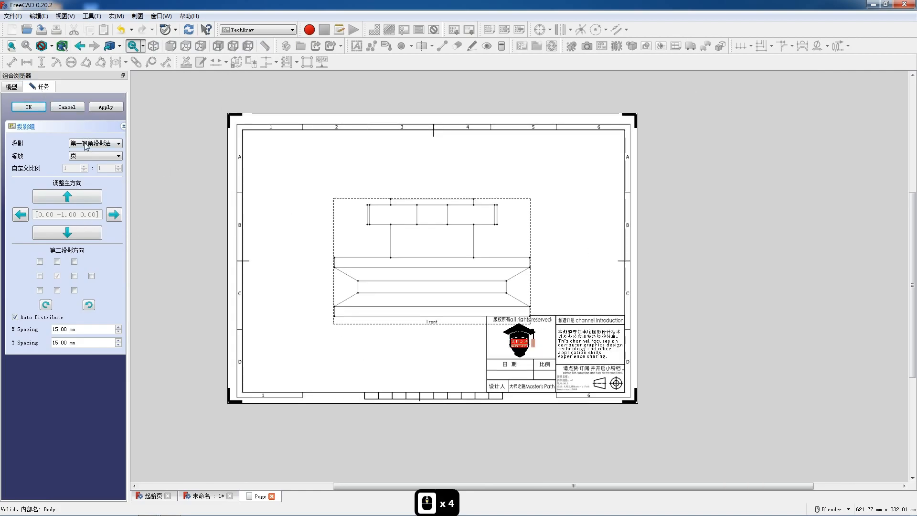
pyautogui.click(95, 155)
pyautogui.click(90, 175)
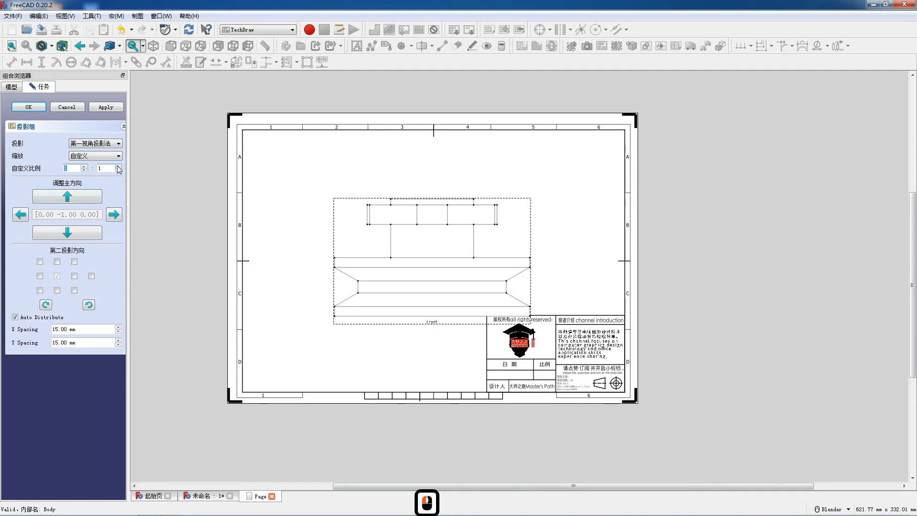
pyautogui.click(58, 289)
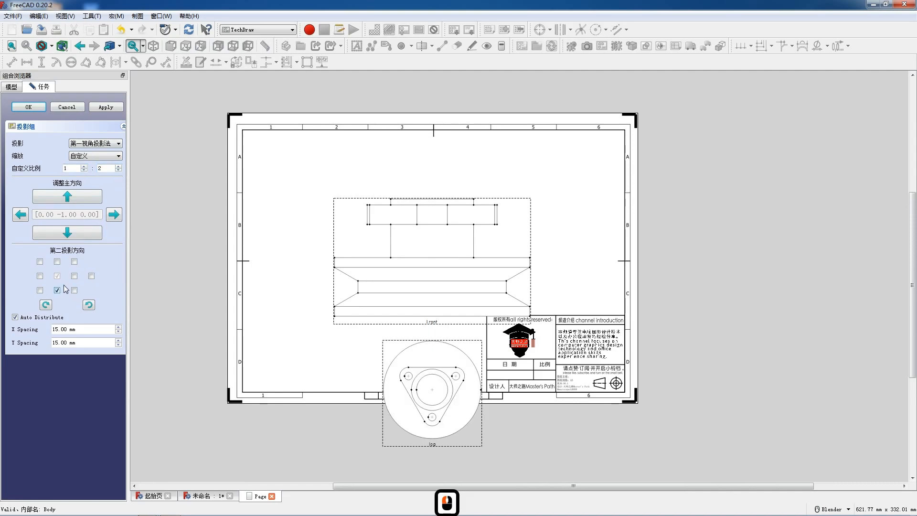
pyautogui.click(74, 290)
pyautogui.scroll(-5, 199, 206)
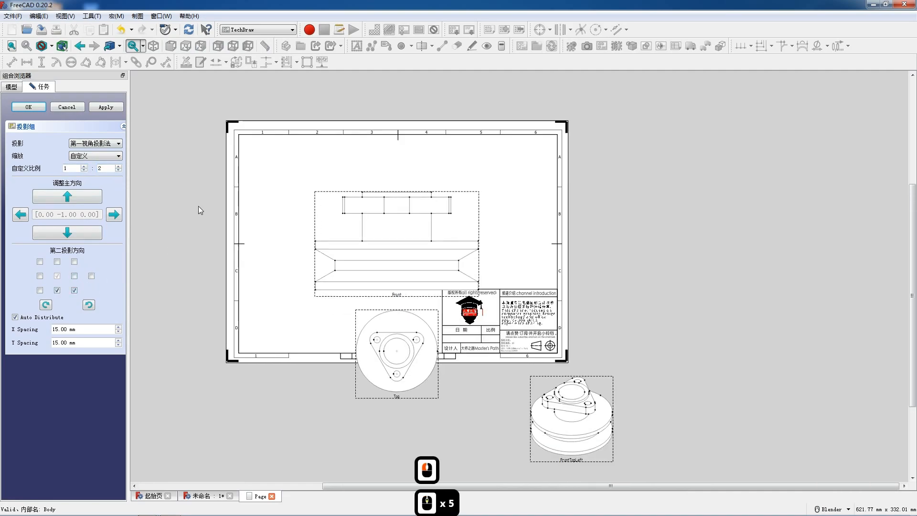
pyautogui.scroll(4, 701, 363)
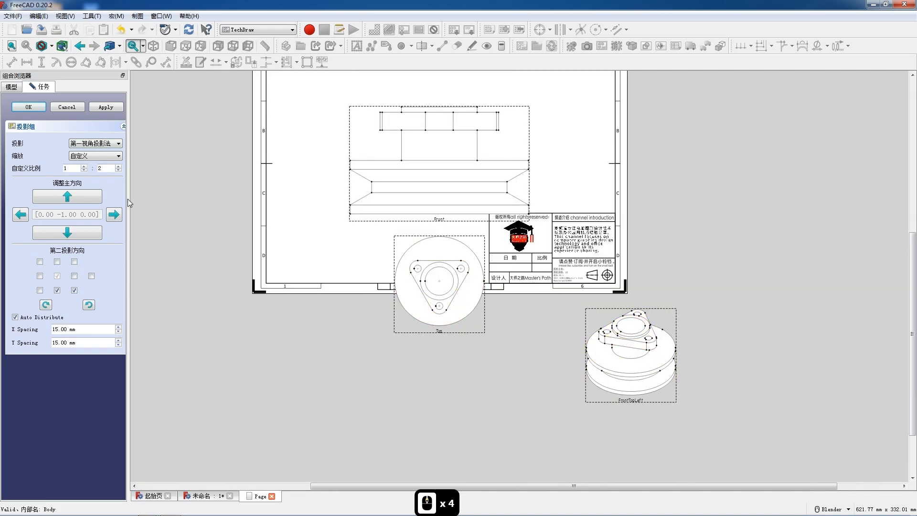
pyautogui.click(28, 107)
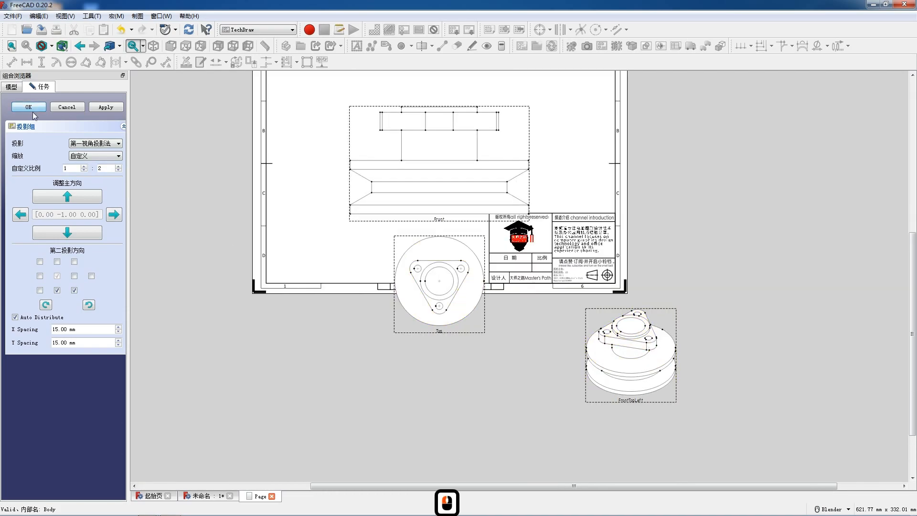
# Move the projection group up and left so all three views fit inside the drawing frame
pyautogui.scroll(-3, 621, 229)
pyautogui.scroll(2, 657, 186)
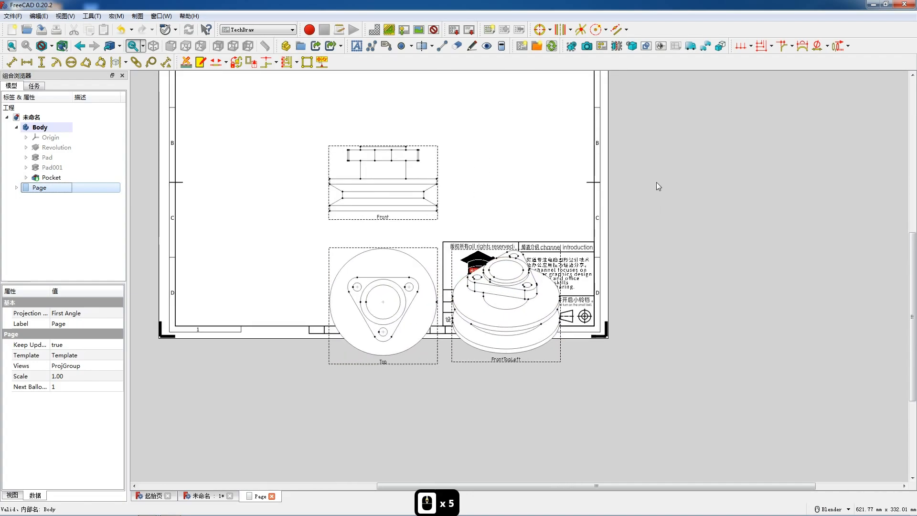
pyautogui.click(382, 224)
pyautogui.scroll(-4, 440, 231)
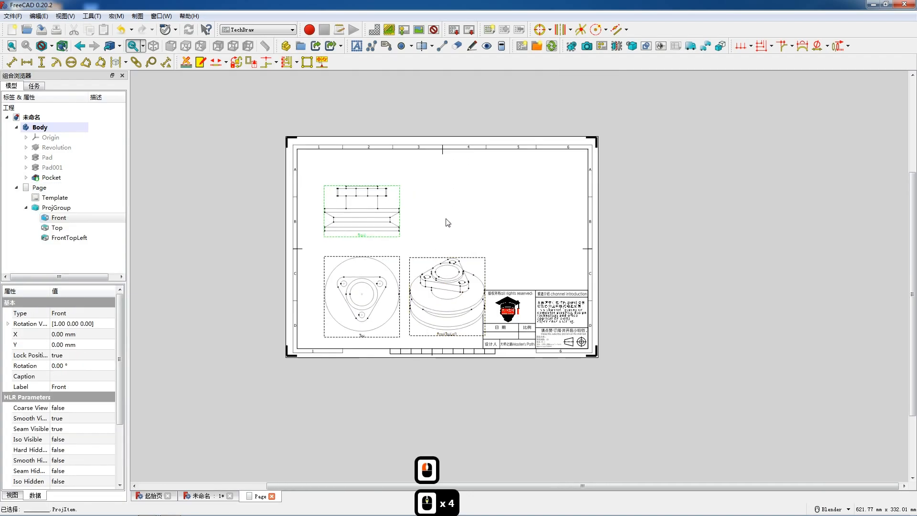
pyautogui.scroll(5, 526, 244)
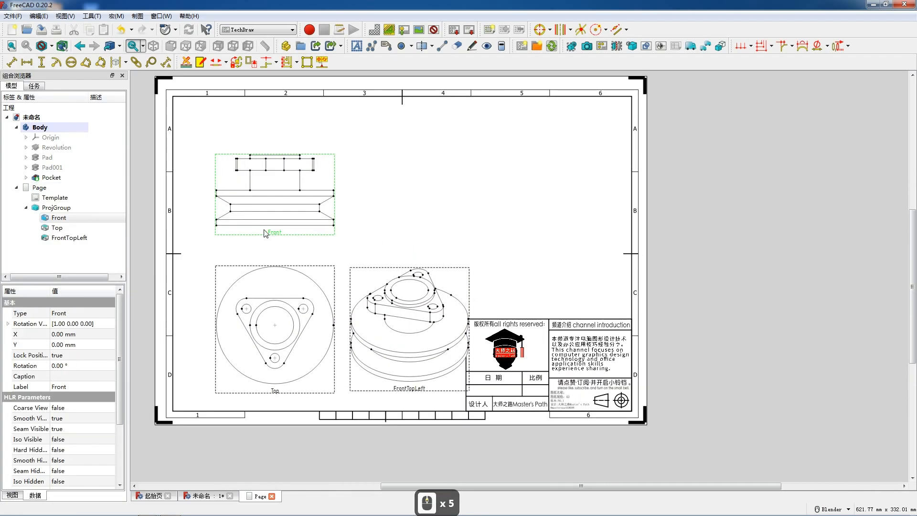
# Create a vertical section view of the Front view looking right, with the identifier A
pyautogui.click(618, 46)
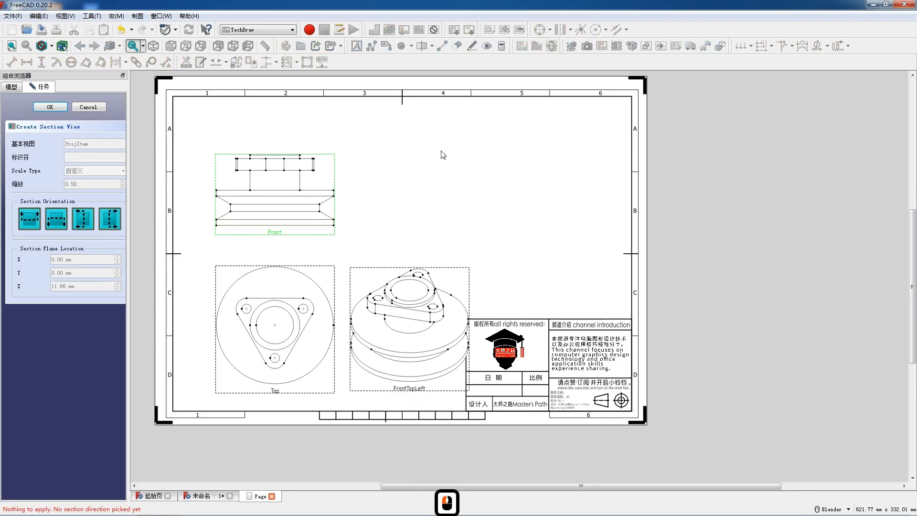
pyautogui.click(118, 224)
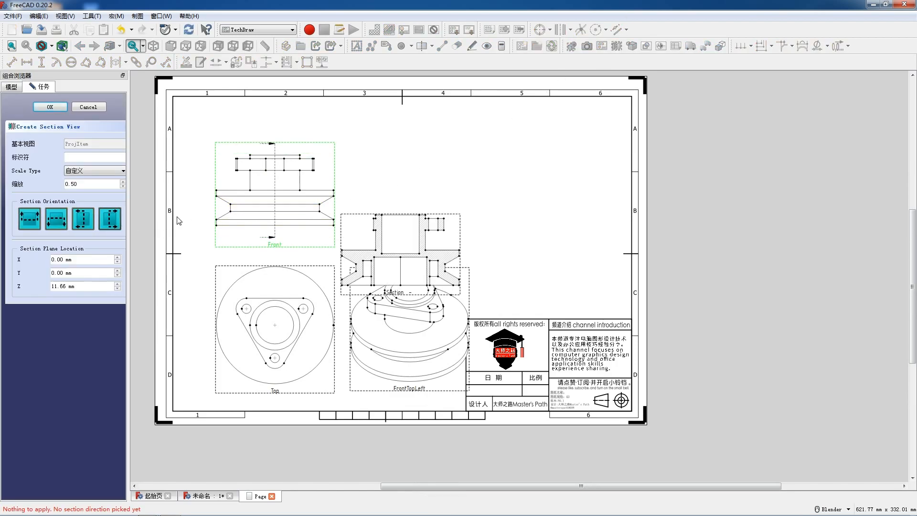
pyautogui.write('A')
pyautogui.click(57, 108)
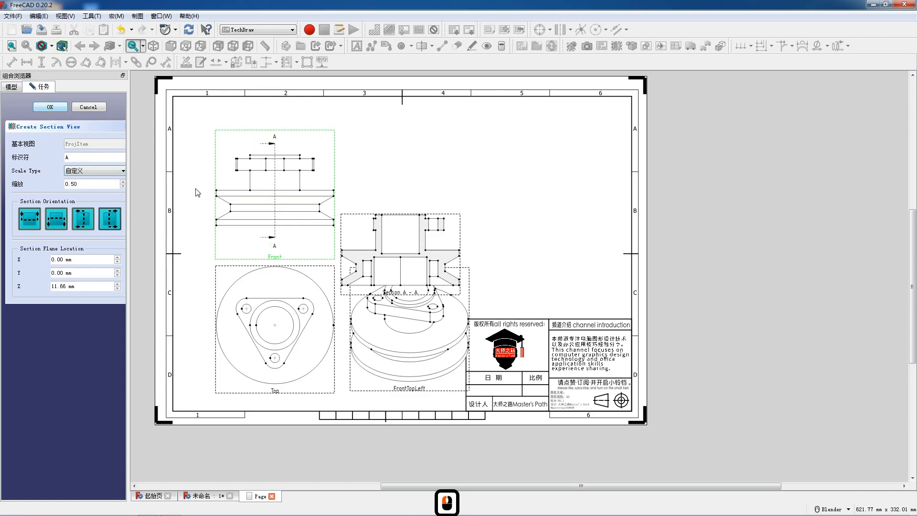
# Arrange the views: Section A - A beside the Front view, Front and Top further left, and FrontTopLeft above the title block
pyautogui.moveTo(396, 293); pyautogui.dragTo(414, 226)
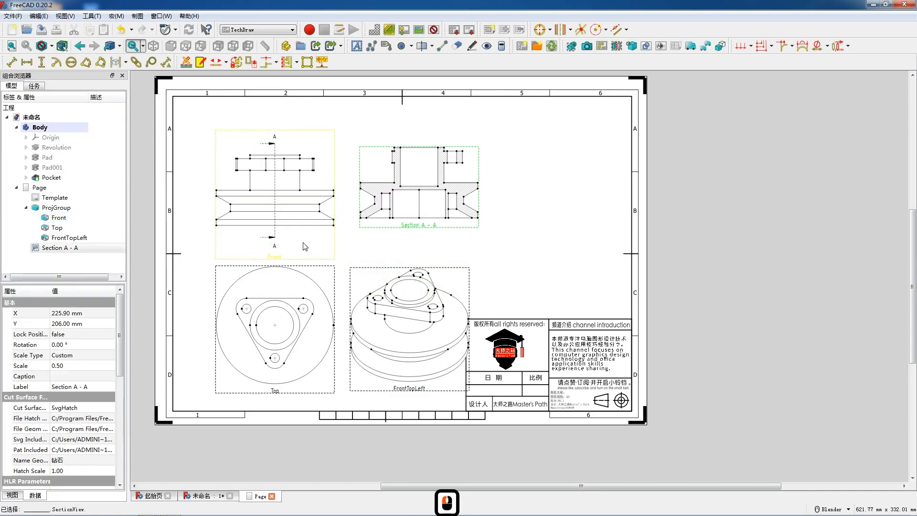
pyautogui.moveTo(283, 259); pyautogui.dragTo(260, 251)
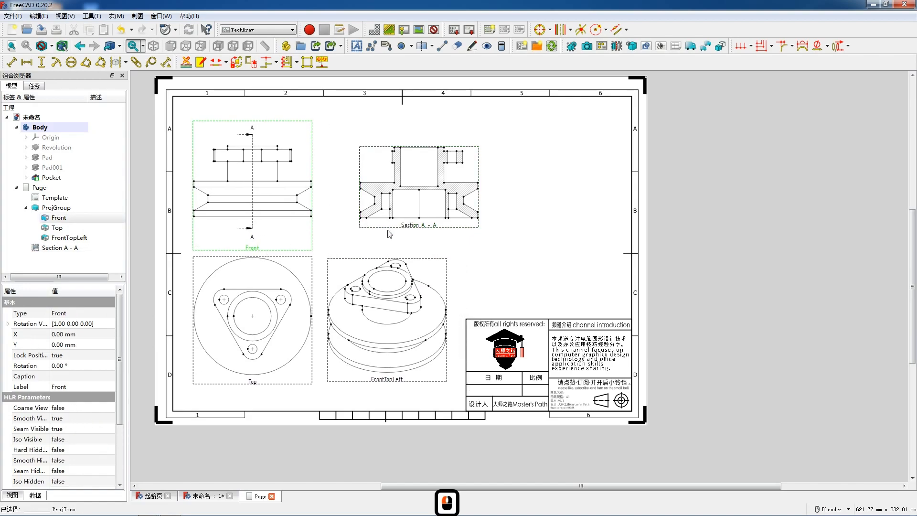
pyautogui.moveTo(421, 228); pyautogui.dragTo(395, 226)
pyautogui.moveTo(401, 378); pyautogui.dragTo(557, 289)
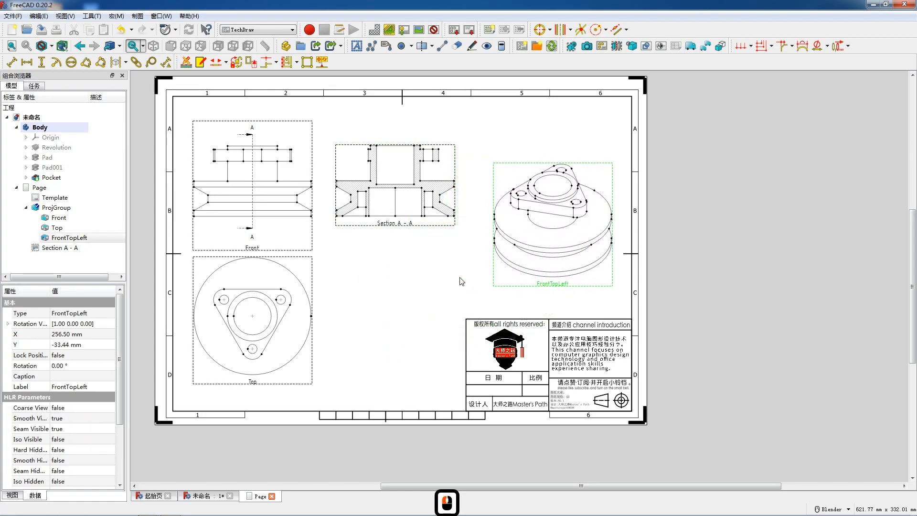
# Move Section A - A slightly right and lower the Top view to widen its gap below the Front view
pyautogui.moveTo(396, 228); pyautogui.dragTo(403, 227)
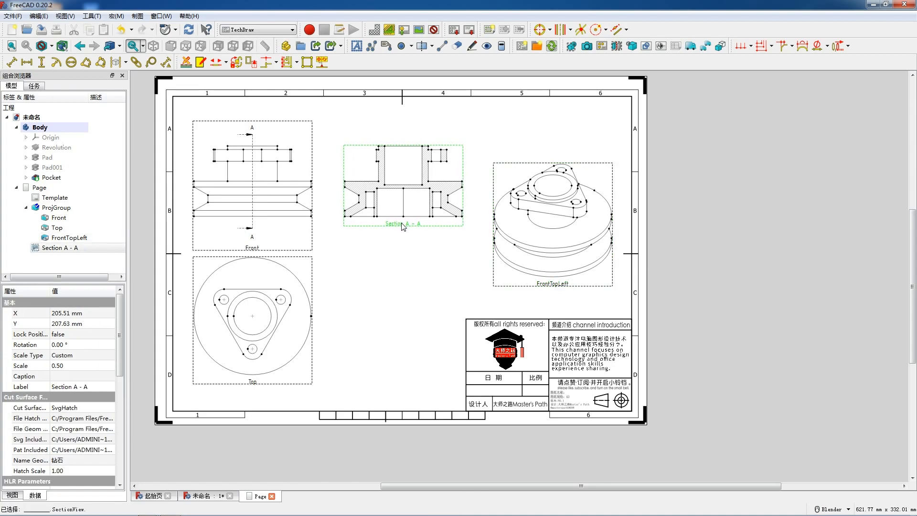
pyautogui.moveTo(255, 382)
pyautogui.mouseDown()
pyautogui.moveTo(249, 392)
pyautogui.moveTo(258, 398)
pyautogui.mouseUp()
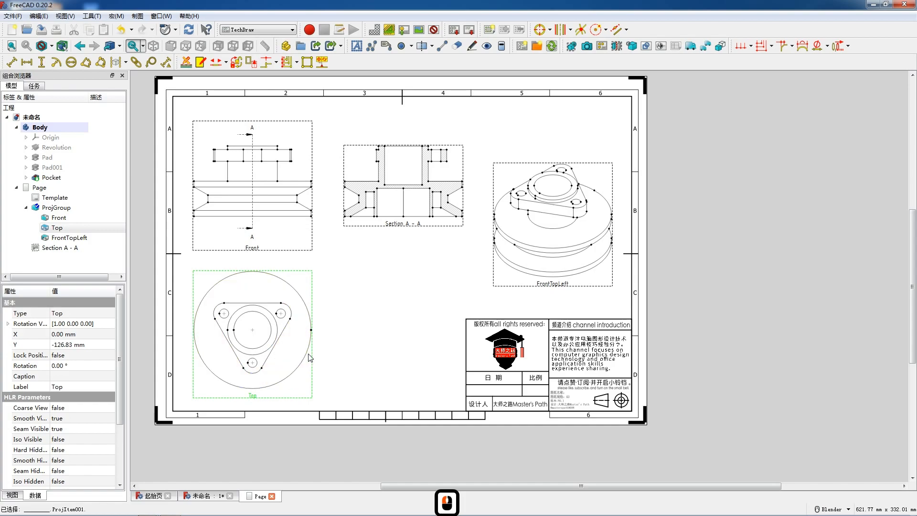
# Lock the Top view's position and turn on its hard hidden lines
pyautogui.click(81, 355)
pyautogui.click(81, 355)
pyautogui.click(67, 373)
pyautogui.click(79, 450)
pyautogui.click(79, 450)
pyautogui.click(67, 469)
# Move the FrontTopLeft view slightly up, lock its position and turn on its hard hidden lines
pyautogui.moveTo(422, 370); pyautogui.dragTo(566, 283)
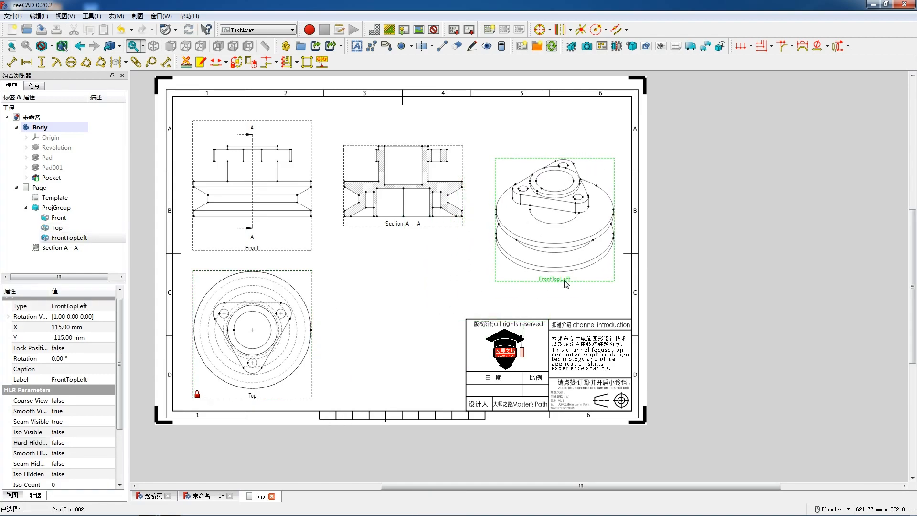
pyautogui.doubleClick(82, 348)
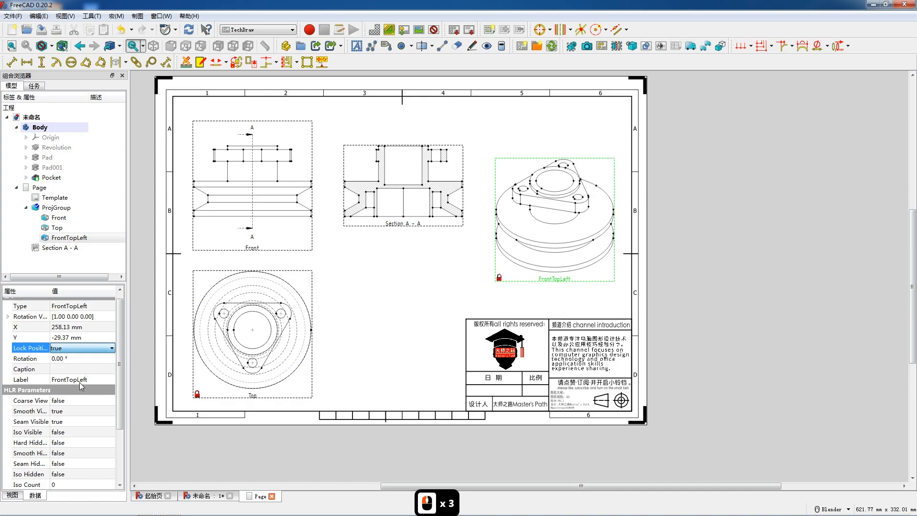
pyautogui.doubleClick(63, 443)
pyautogui.click(67, 461)
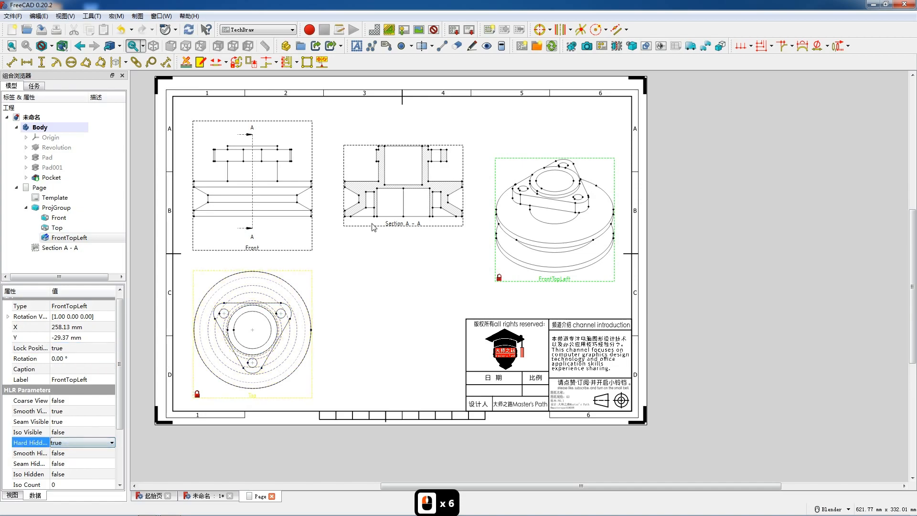
# Lock the position of the Section A - A view
pyautogui.click(395, 228)
pyautogui.scroll(3, 72, 330)
pyautogui.click(72, 334)
pyautogui.click(72, 334)
pyautogui.click(72, 343)
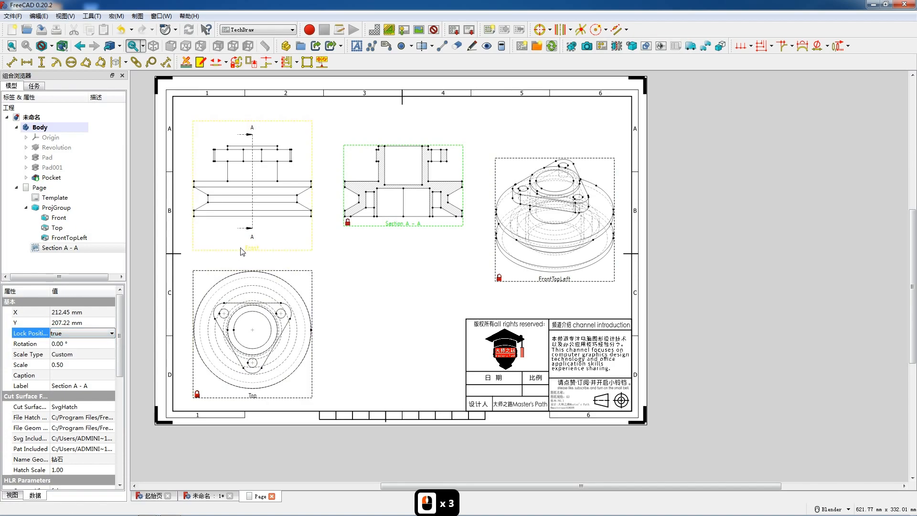
# Turn on hard hidden lines for the Front view
pyautogui.click(229, 244)
pyautogui.doubleClick(61, 449)
pyautogui.click(63, 468)
# Add a horizontal dimension for the lower central recess's width in Section A - A, placed just below the profile
pyautogui.scroll(9, 467, 156)
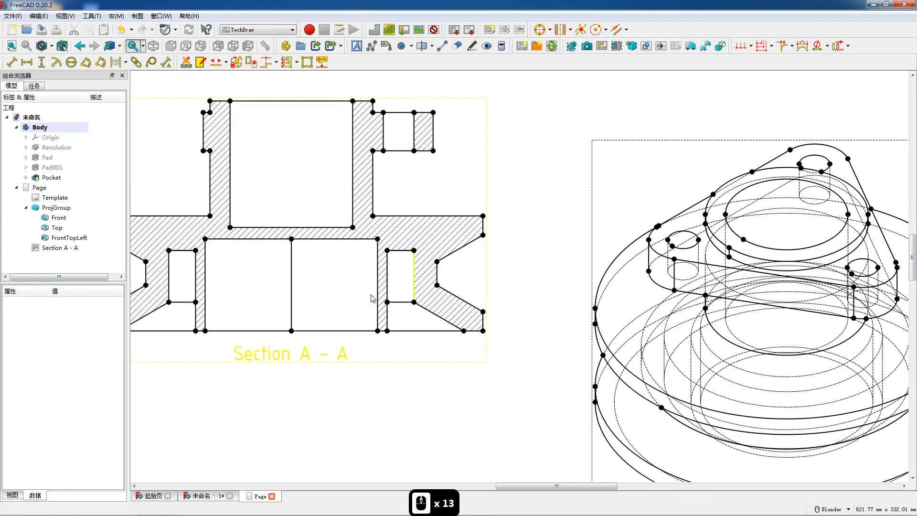
pyautogui.scroll(-3, 335, 306)
pyautogui.scroll(2, 396, 276)
pyautogui.scroll(-1, 395, 272)
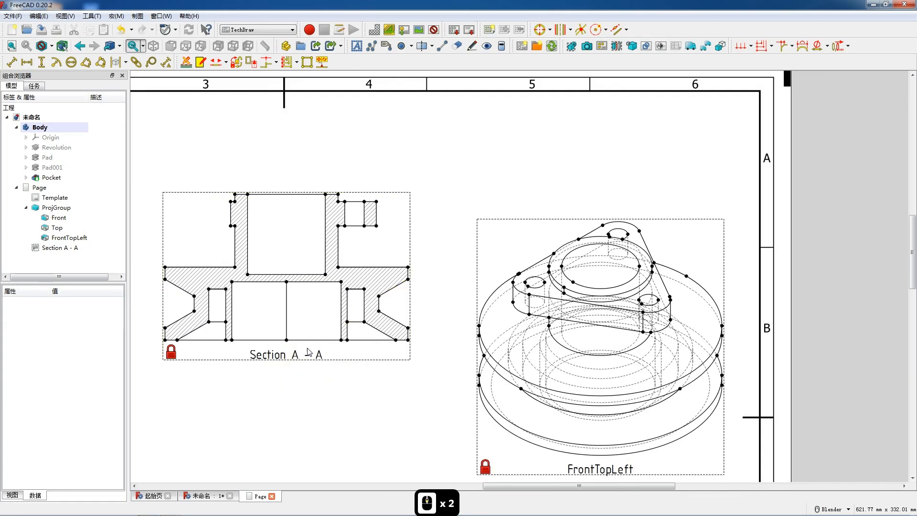
pyautogui.click(341, 340)
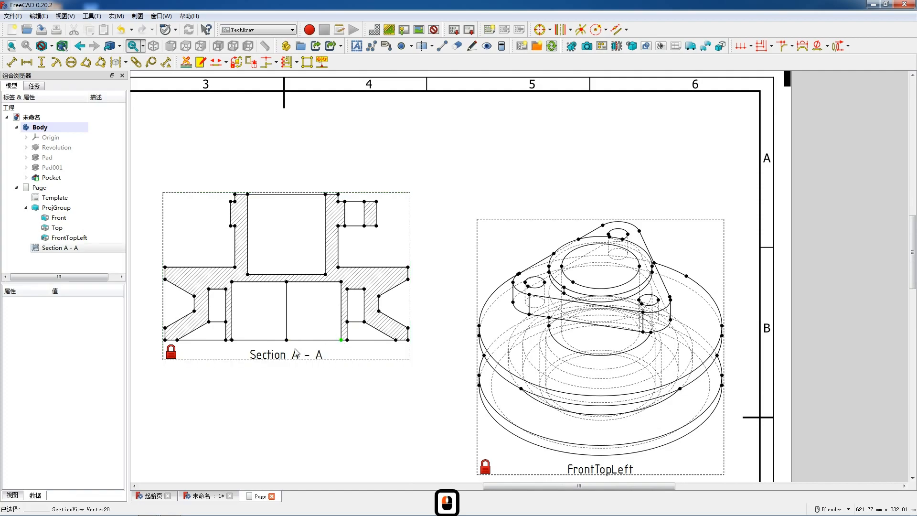
pyautogui.keyDown('ctrl'); pyautogui.click(231, 341); pyautogui.keyUp('ctrl')
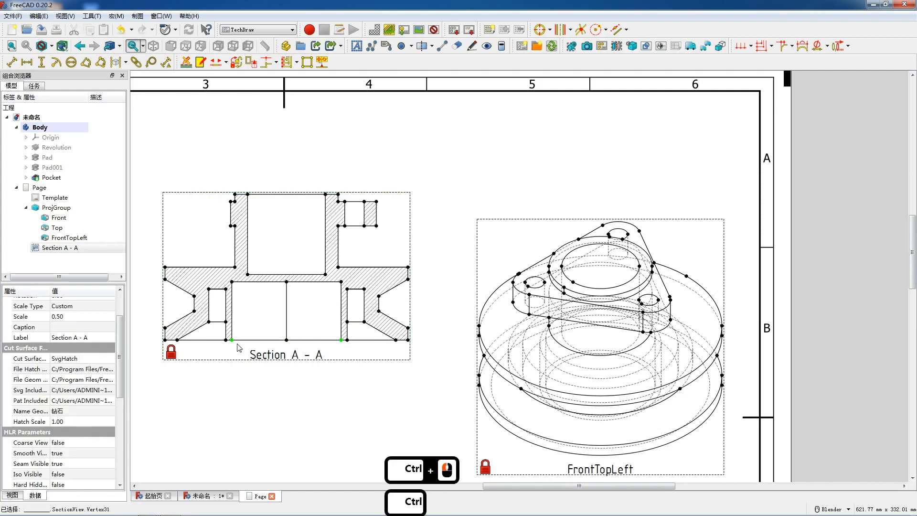
pyautogui.press('h')
pyautogui.moveTo(286, 343); pyautogui.dragTo(333, 348)
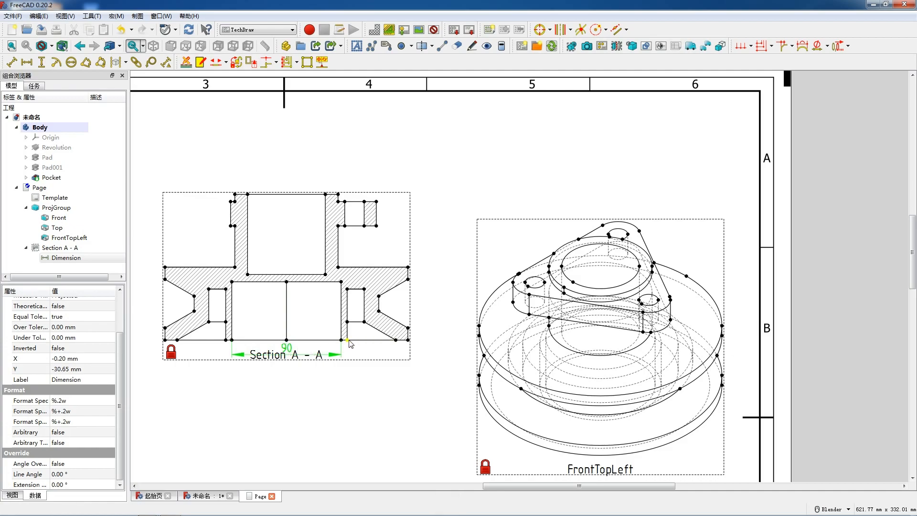
# Dimension the lower hub wall's outer width and the annular recess's outer width horizontally, stacking both below the recess-width dimension
pyautogui.click(348, 340)
pyautogui.keyDown('ctrl'); pyautogui.click(225, 340); pyautogui.keyUp('ctrl')
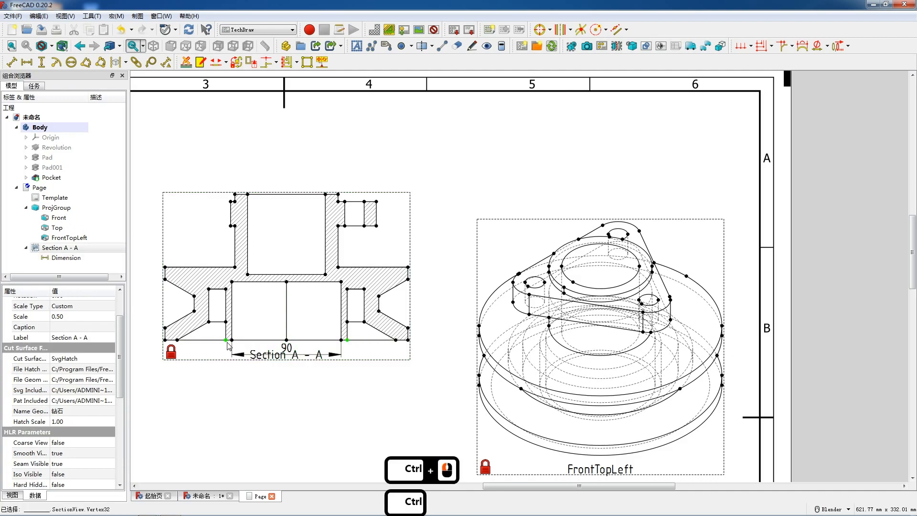
pyautogui.press('h')
pyautogui.moveTo(283, 356); pyautogui.dragTo(281, 362)
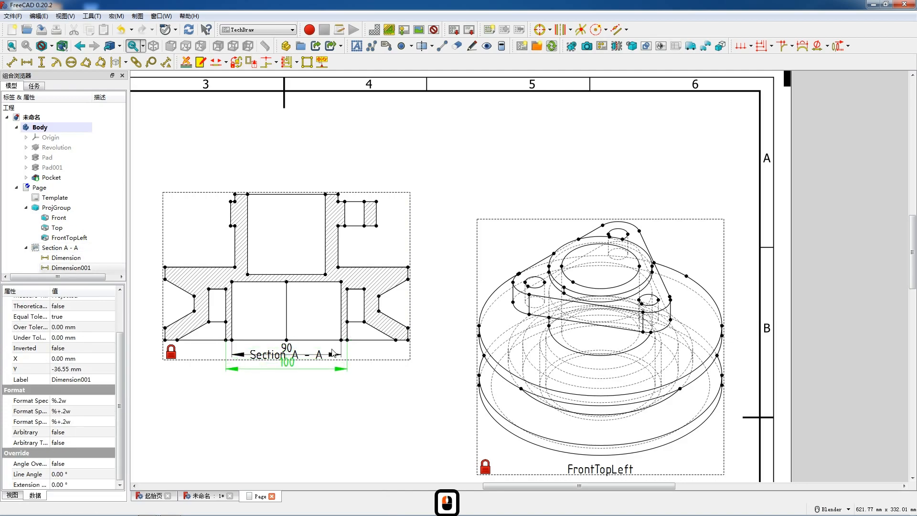
pyautogui.click(364, 322)
pyautogui.keyDown('ctrl'); pyautogui.click(208, 322); pyautogui.keyUp('ctrl')
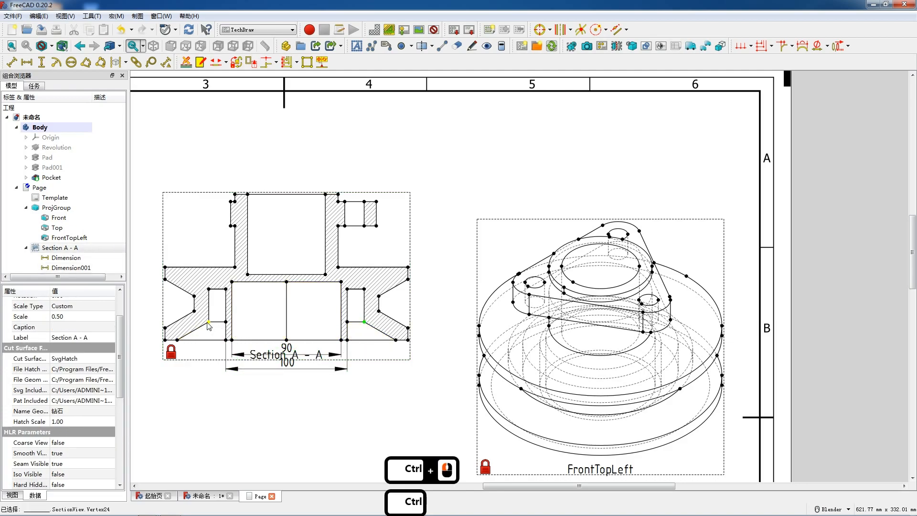
pyautogui.hotkey('shift', 'h')
pyautogui.moveTo(283, 322); pyautogui.dragTo(285, 380)
# Add horizontal dimensions for the width between the outer ends of the lower bevels and for the pulley's overall width, stacked below the others
pyautogui.click(396, 341)
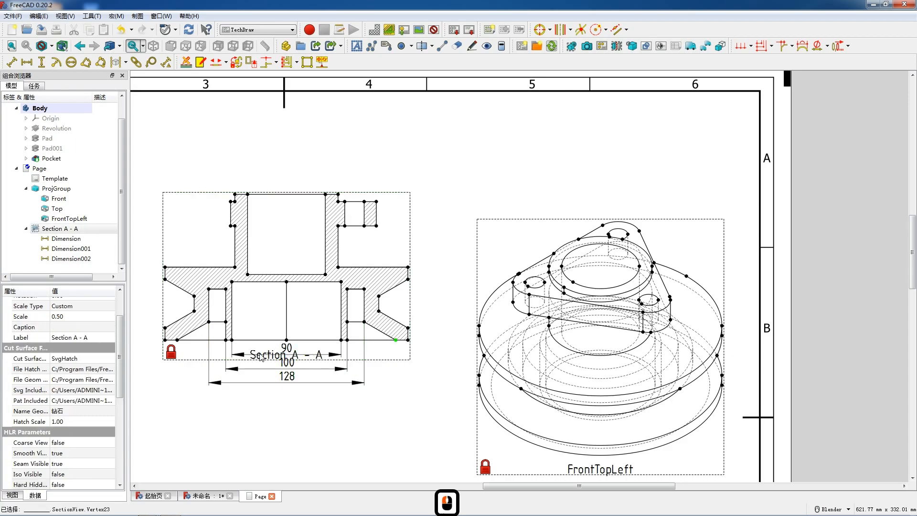
pyautogui.keyDown('ctrl'); pyautogui.click(178, 340); pyautogui.keyUp('ctrl')
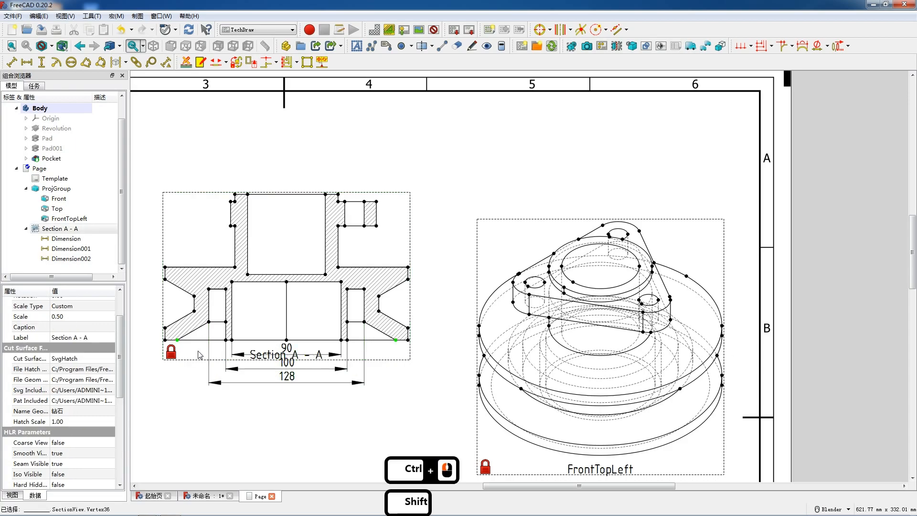
pyautogui.hotkey('shift', 'h')
pyautogui.moveTo(287, 342); pyautogui.dragTo(290, 394)
pyautogui.click(408, 340)
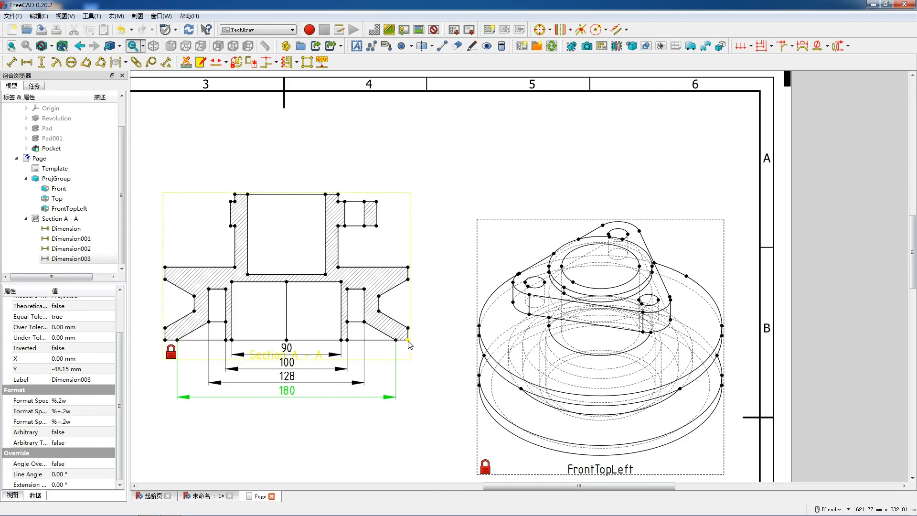
pyautogui.keyDown('ctrl'); pyautogui.click(165, 339); pyautogui.keyUp('ctrl')
pyautogui.click(27, 62)
pyautogui.moveTo(286, 343); pyautogui.dragTo(287, 406)
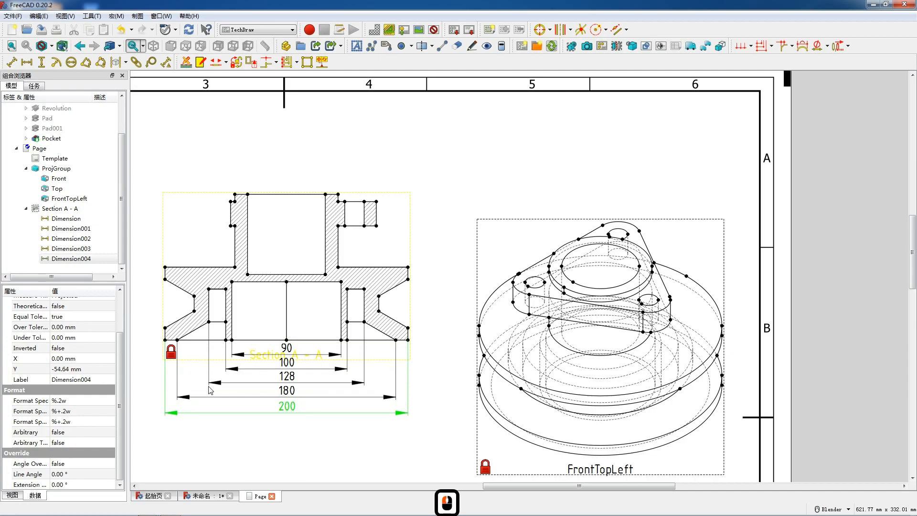
# Add vertical dimensions for the lower and upper rim edge thicknesses on the left side of Section A - A
pyautogui.click(166, 338)
pyautogui.keyDown('shift'); pyautogui.click(166, 338); pyautogui.keyUp('shift')
pyautogui.press('v')
pyautogui.moveTo(153, 337); pyautogui.dragTo(153, 333)
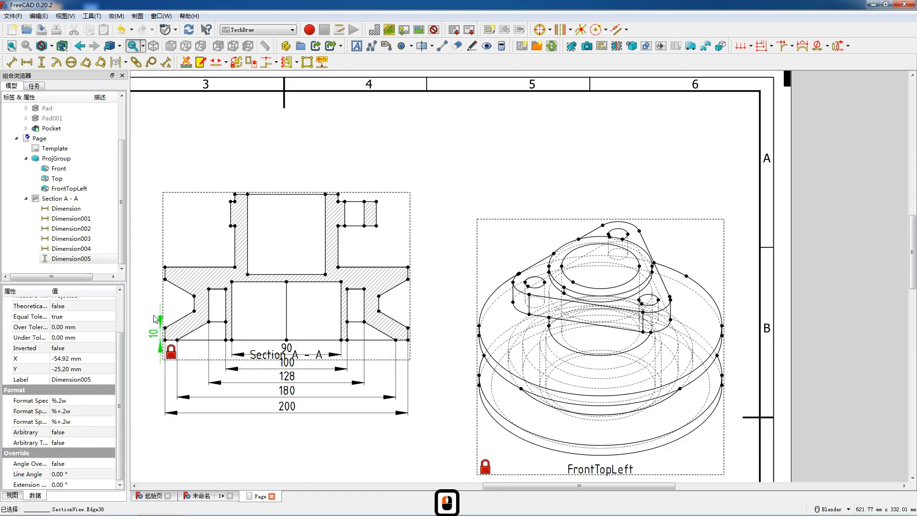
pyautogui.click(164, 279)
pyautogui.keyDown('shift'); pyautogui.click(165, 276); pyautogui.keyUp('shift')
pyautogui.press('v')
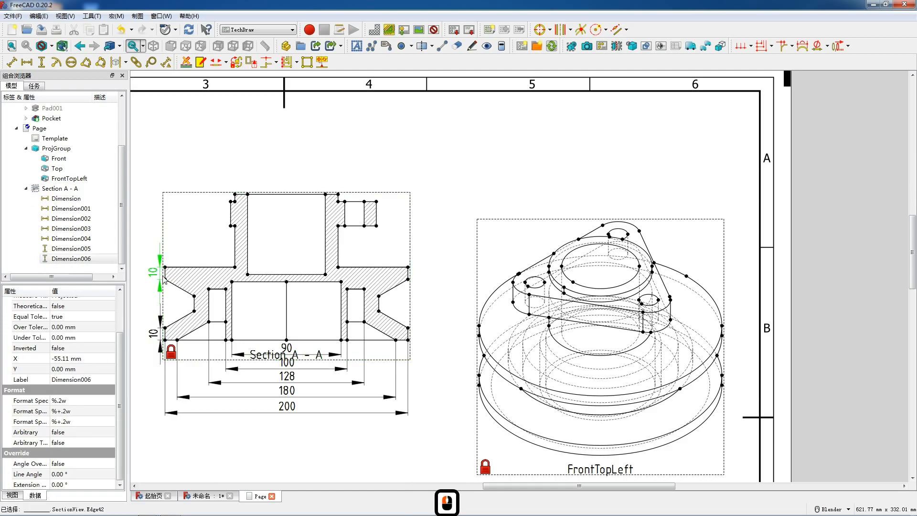
# Dimension the left V-groove's horizontal depth in Section A - A and place it above the rim
pyautogui.click(191, 296)
pyautogui.press('h')
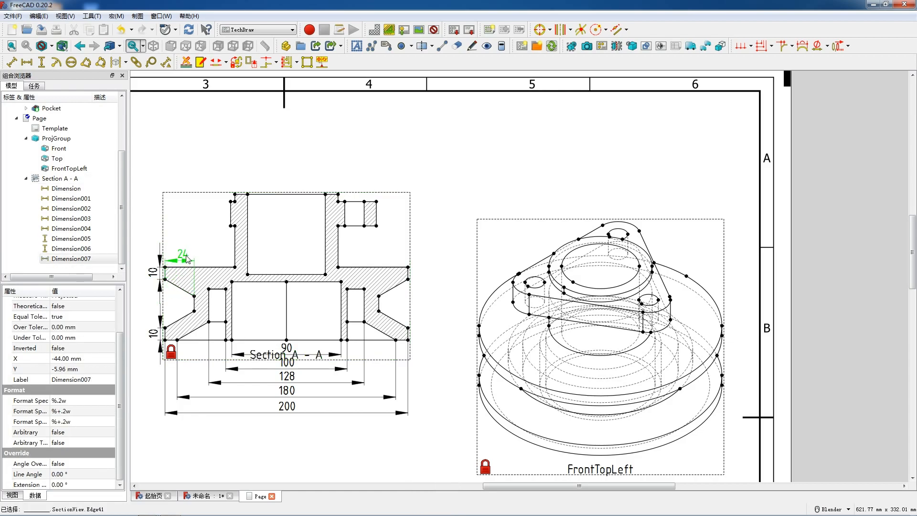
pyautogui.moveTo(186, 256); pyautogui.dragTo(186, 255)
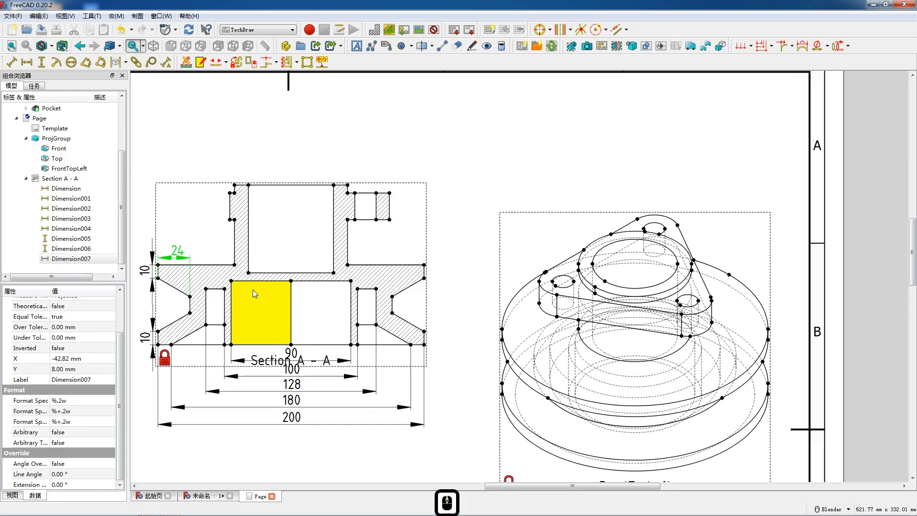
# Add vertical dimensions for the annular recess's depth and the central recess's depth, placing both inside the central recess
pyautogui.scroll(1, 253, 290)
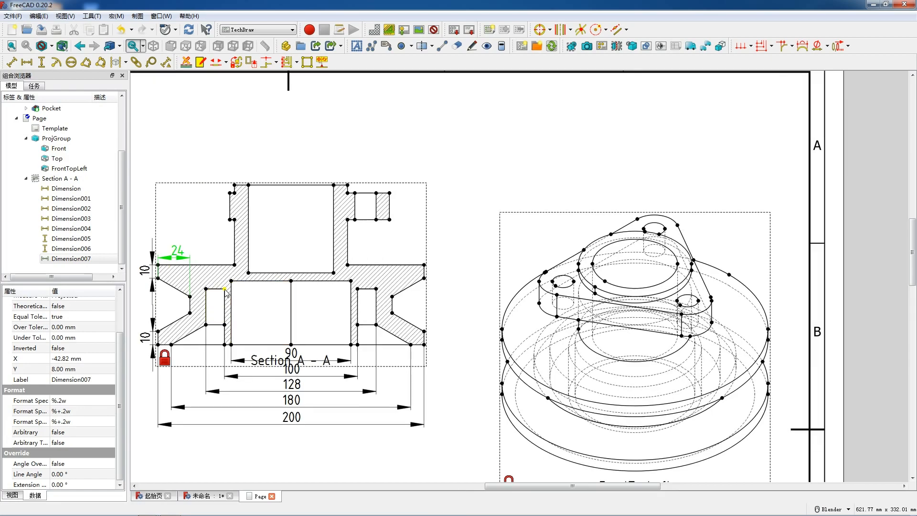
pyautogui.keyDown('ctrl'); pyautogui.click(357, 289); pyautogui.keyUp('ctrl')
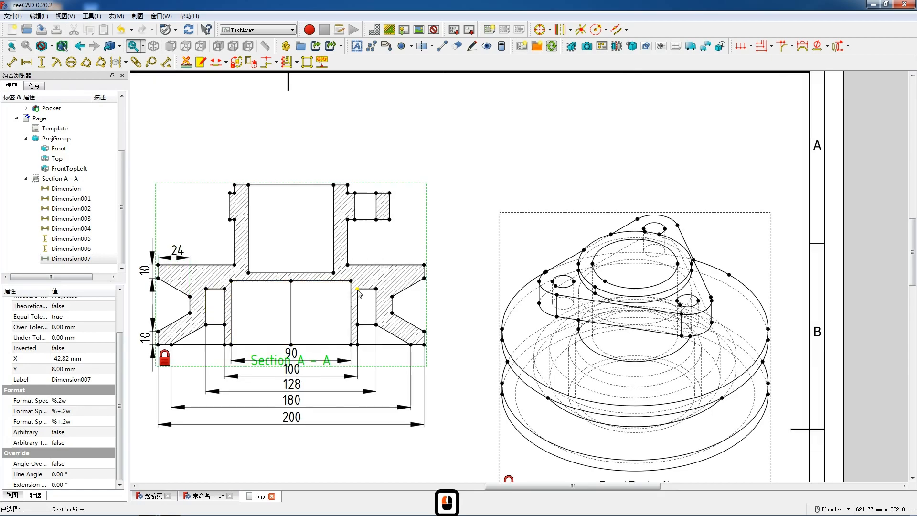
pyautogui.keyDown('ctrl'); pyautogui.click(357, 345); pyautogui.keyUp('ctrl')
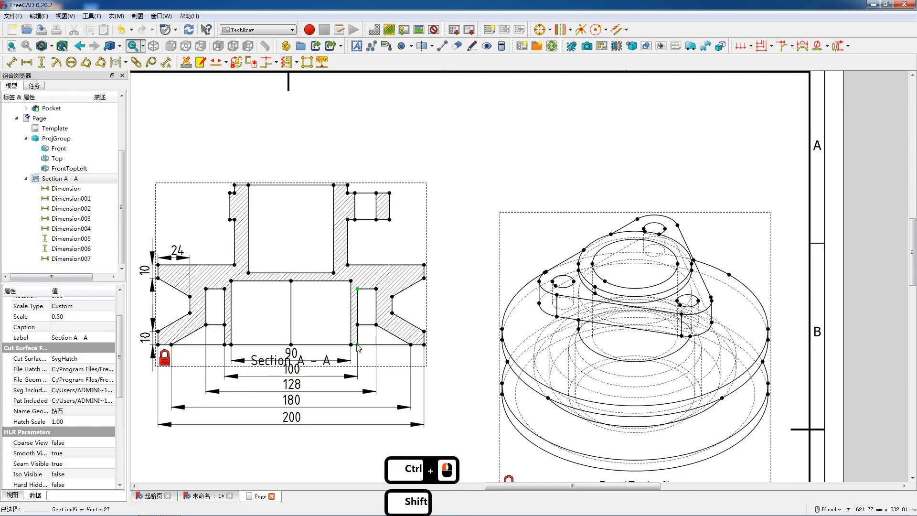
pyautogui.press('v')
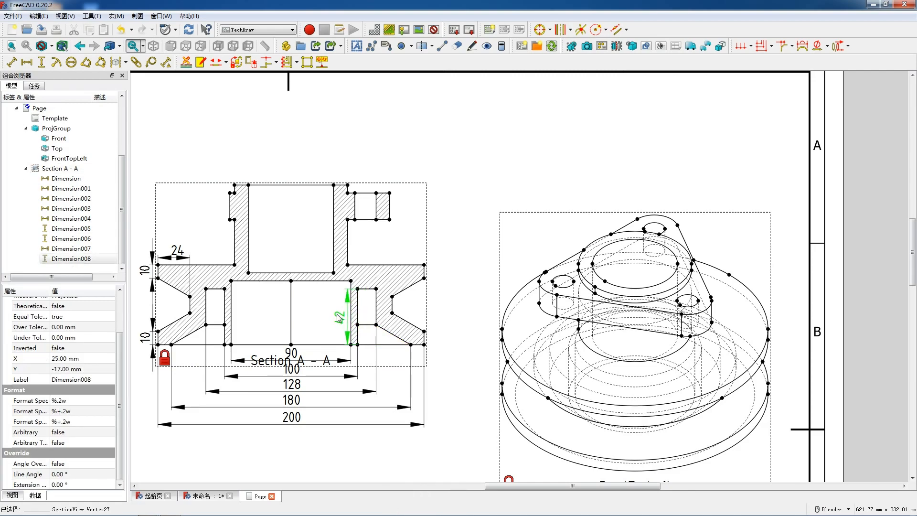
pyautogui.moveTo(336, 314); pyautogui.dragTo(336, 314)
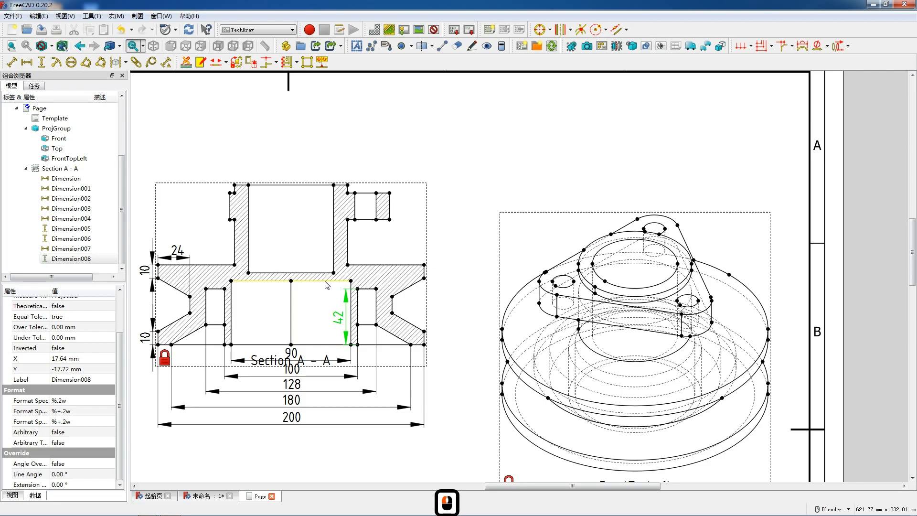
pyautogui.click(351, 289)
pyautogui.press('v')
pyautogui.moveTo(351, 310); pyautogui.dragTo(320, 305)
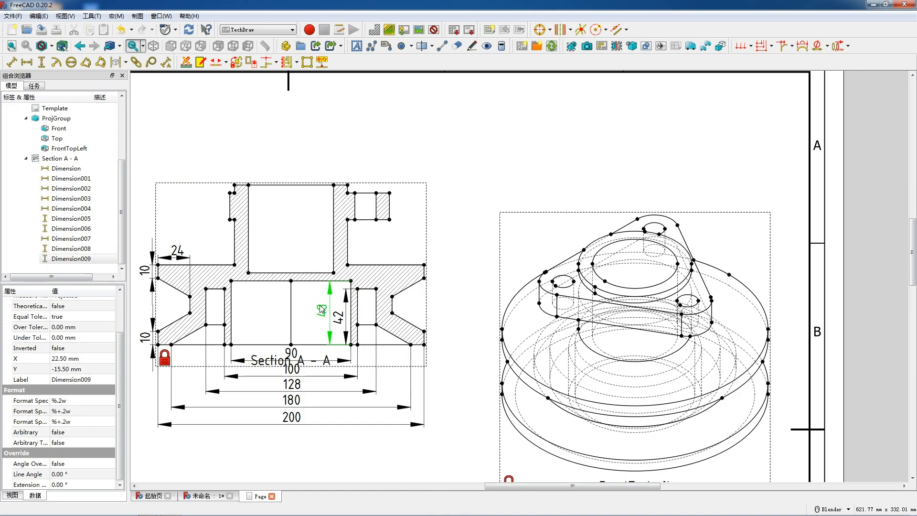
# Dimension the angle between the right V-groove's two sloping edges and place it inside the groove opening
pyautogui.click(402, 297)
pyautogui.keyDown('ctrl'); pyautogui.click(402, 295); pyautogui.keyUp('ctrl')
pyautogui.click(403, 322)
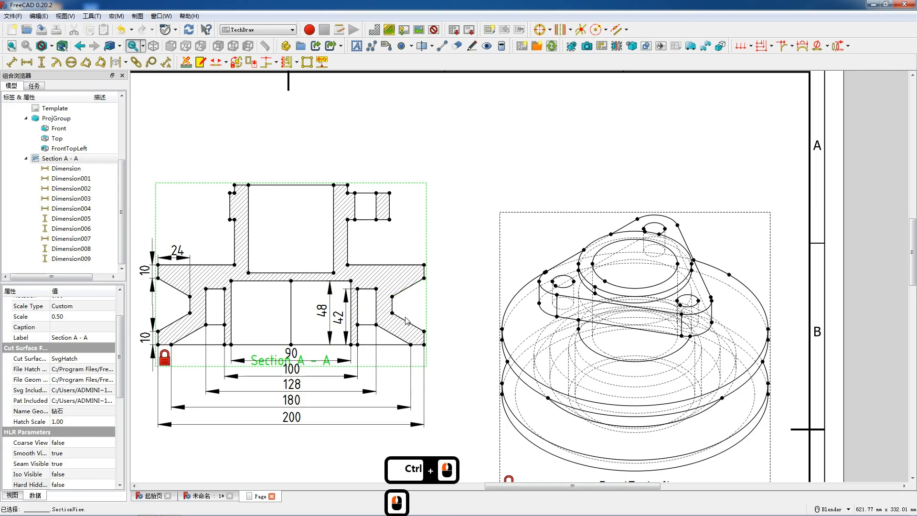
pyautogui.click(402, 320)
pyautogui.keyDown('ctrl'); pyautogui.click(421, 280); pyautogui.keyUp('ctrl')
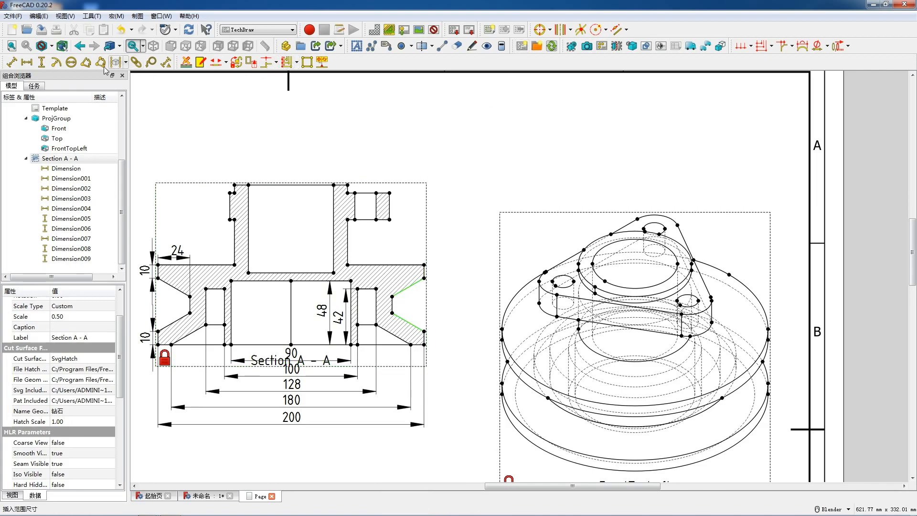
pyautogui.click(87, 63)
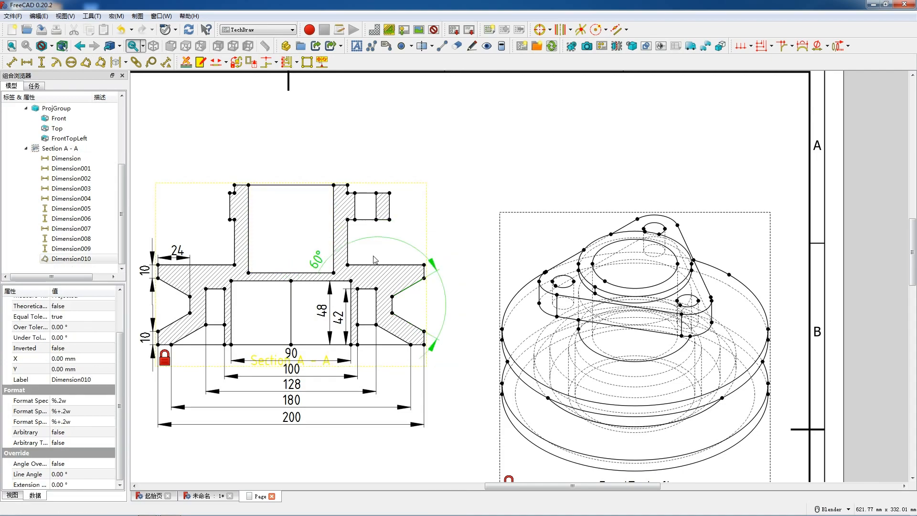
pyautogui.moveTo(415, 285); pyautogui.dragTo(415, 313)
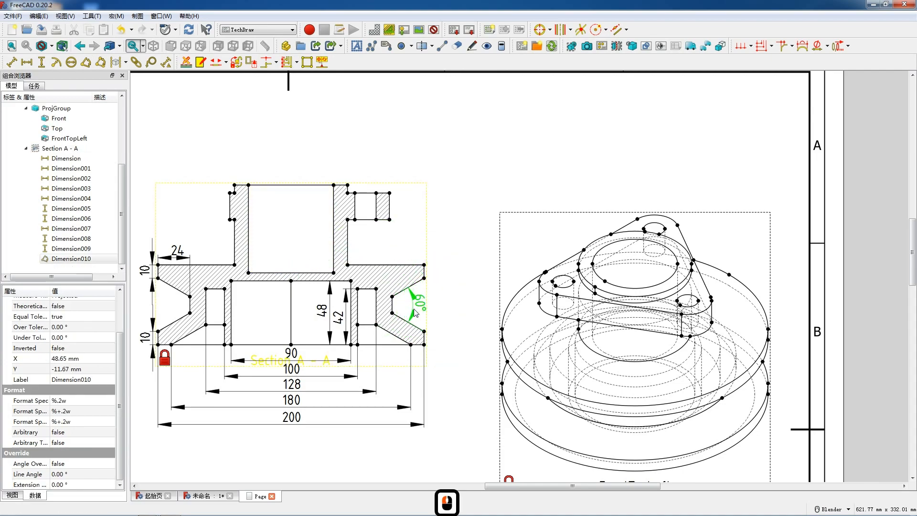
# Dimension the angle between the right lower bevel and the bottom edge, placing it just below the profile
pyautogui.click(400, 340)
pyautogui.keyDown('ctrl'); pyautogui.click(384, 344); pyautogui.keyUp('ctrl')
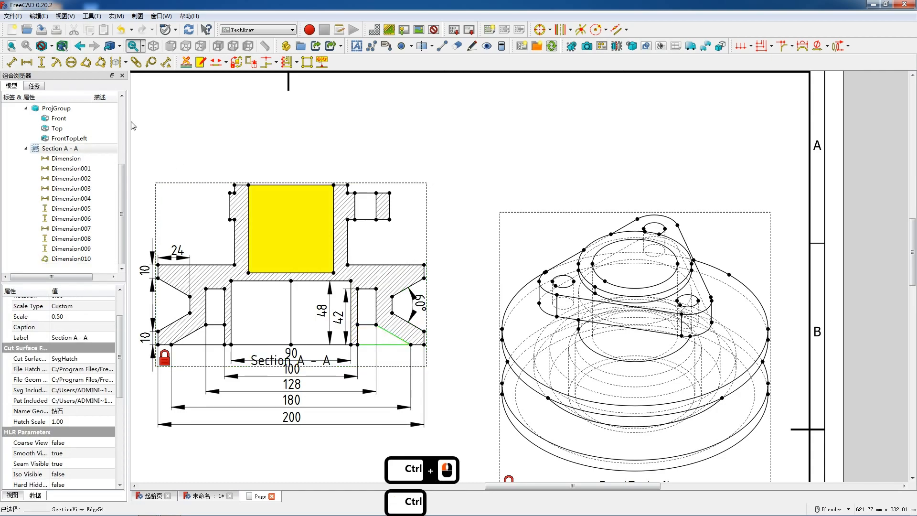
pyautogui.click(86, 62)
pyautogui.moveTo(310, 292); pyautogui.dragTo(360, 331)
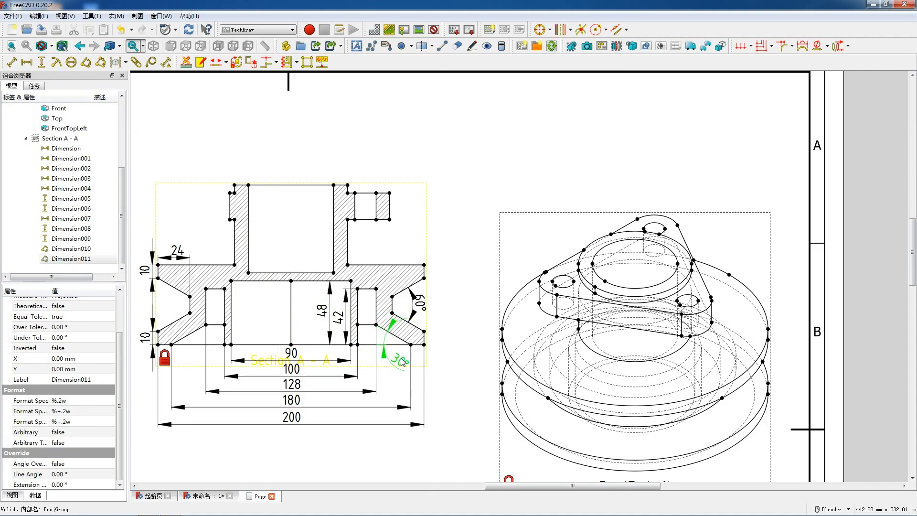
pyautogui.moveTo(402, 362); pyautogui.dragTo(405, 358)
# Add a vertical dimension for the pulley rim's full height and place it to the right of Section A - A
pyautogui.click(424, 344)
pyautogui.keyDown('ctrl'); pyautogui.click(424, 264); pyautogui.keyUp('ctrl')
pyautogui.hotkey('shift', 'v')
pyautogui.moveTo(429, 305); pyautogui.dragTo(441, 306)
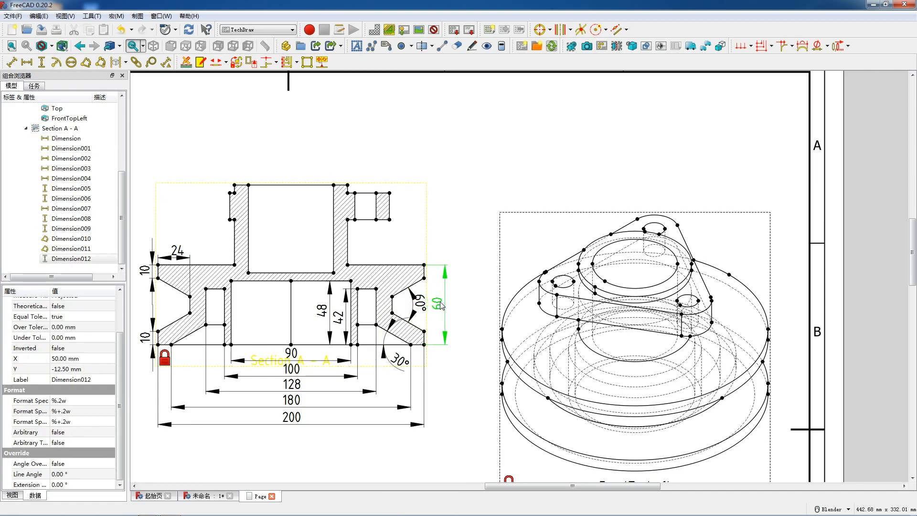
# Add a vertical dimension for the upper bore's depth in Section A - A and place it inside the bore
pyautogui.click(441, 306)
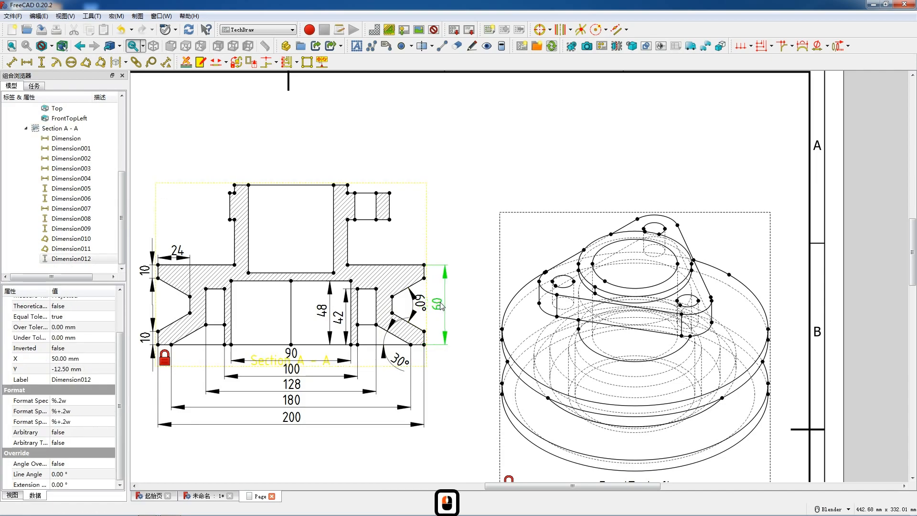
pyautogui.click(333, 264)
pyautogui.hotkey('shift', 'v')
pyautogui.moveTo(335, 237); pyautogui.dragTo(322, 237)
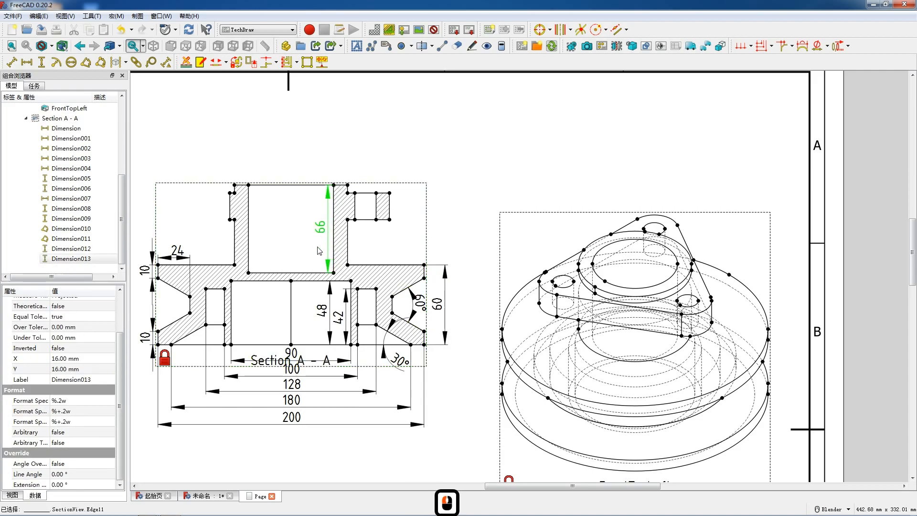
# Dimension the thickness of the web between the upper bore and the central recess, placing it inside the bore
pyautogui.click(310, 281)
pyautogui.keyDown('ctrl'); pyautogui.click(309, 273); pyautogui.keyUp('ctrl')
pyautogui.press('v')
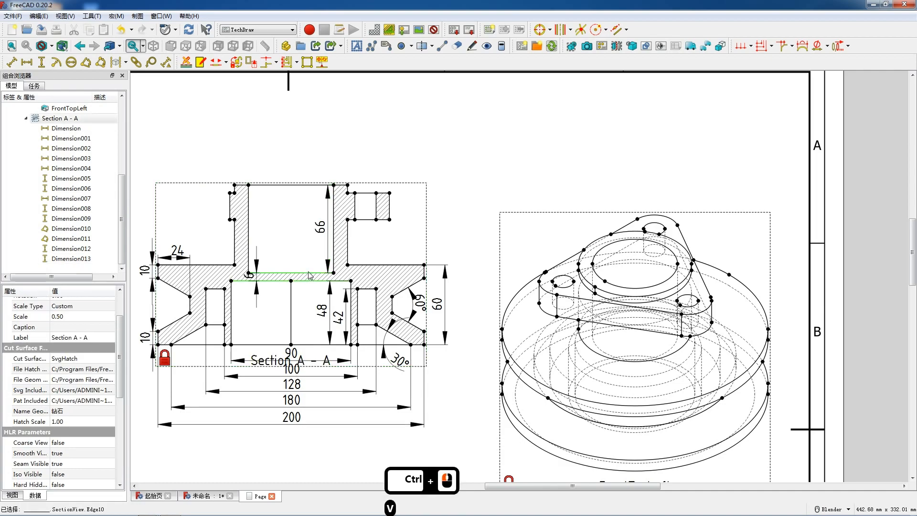
pyautogui.moveTo(251, 274); pyautogui.dragTo(271, 263)
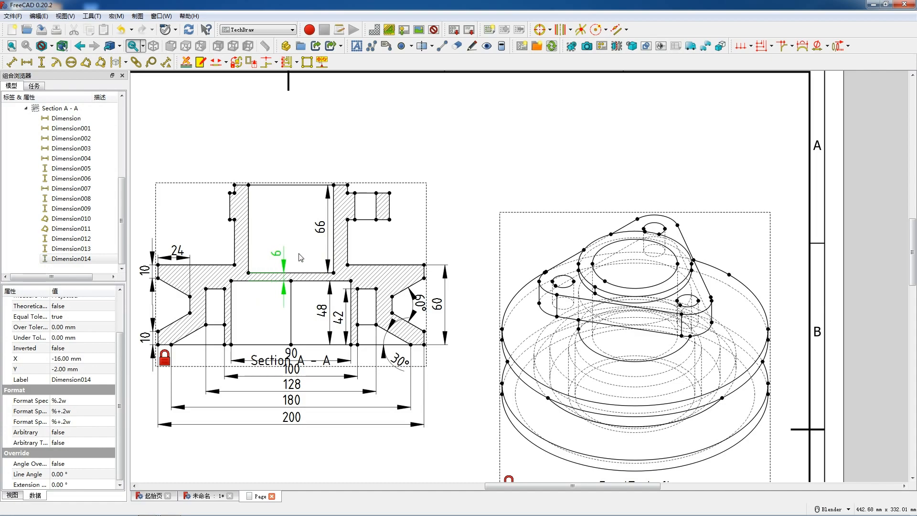
pyautogui.moveTo(311, 257); pyautogui.dragTo(310, 254)
# Add horizontal dimensions for the boss's outer width and the bore's width, stacking both above Section A - A
pyautogui.click(234, 185)
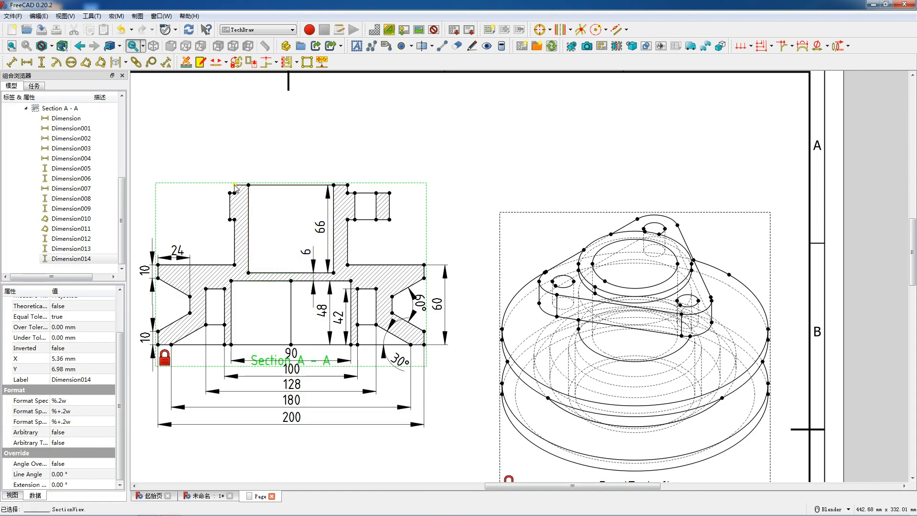
pyautogui.keyDown('ctrl'); pyautogui.click(348, 186); pyautogui.keyUp('ctrl')
pyautogui.hotkey('shift', 'h')
pyautogui.moveTo(298, 187); pyautogui.dragTo(297, 153)
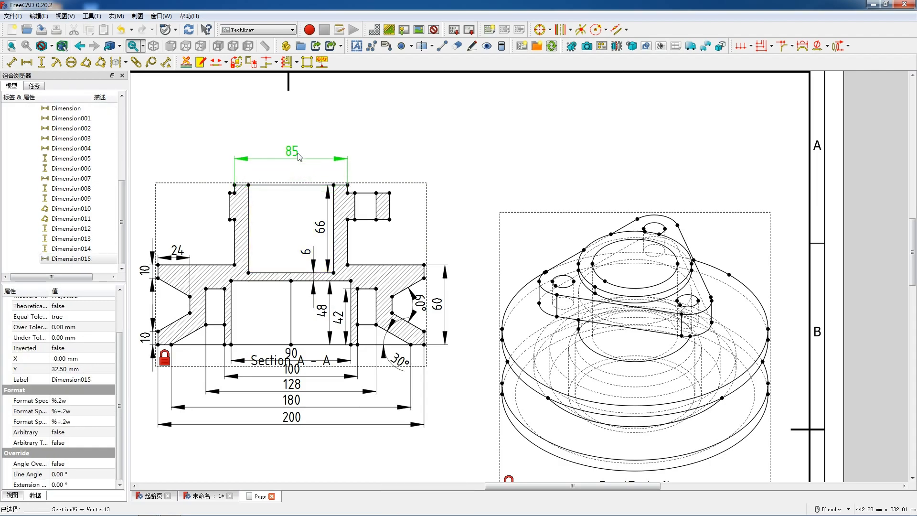
pyautogui.click(295, 186)
pyautogui.hotkey('shift', 'h')
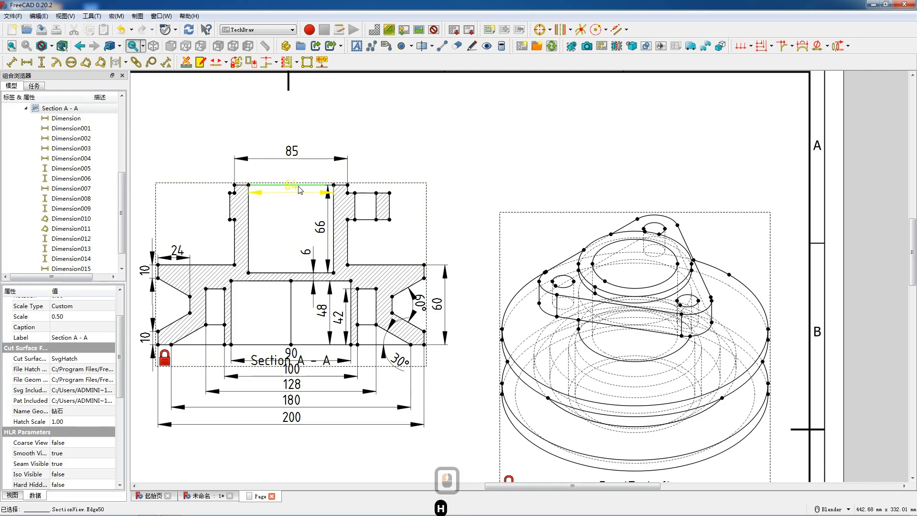
pyautogui.moveTo(296, 177); pyautogui.dragTo(296, 166)
# Dimension the height of the boss lip above the flange, placing it left of the boss in Section A - A
pyautogui.click(234, 189)
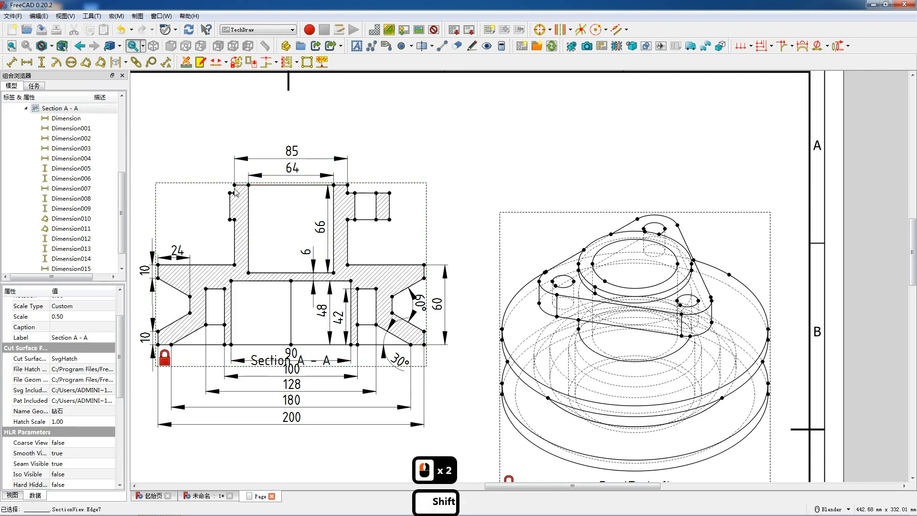
pyautogui.press('v')
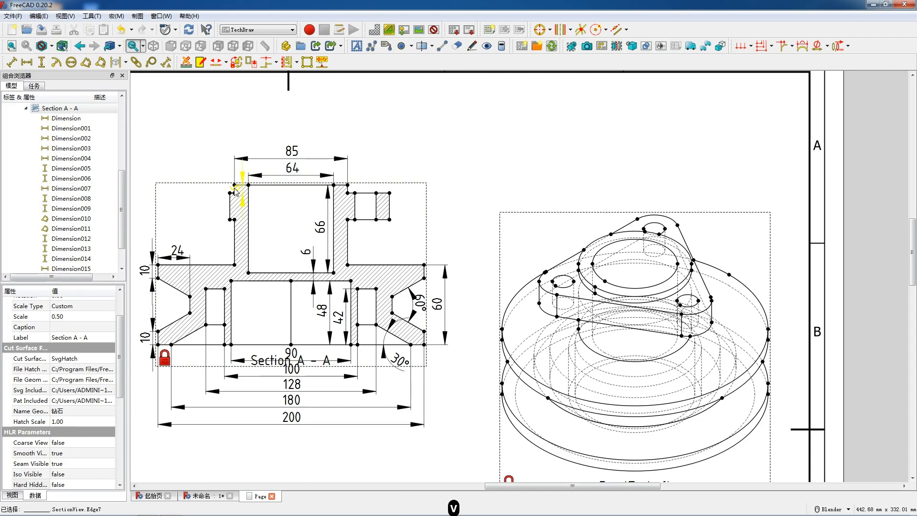
pyautogui.moveTo(234, 191); pyautogui.dragTo(217, 189)
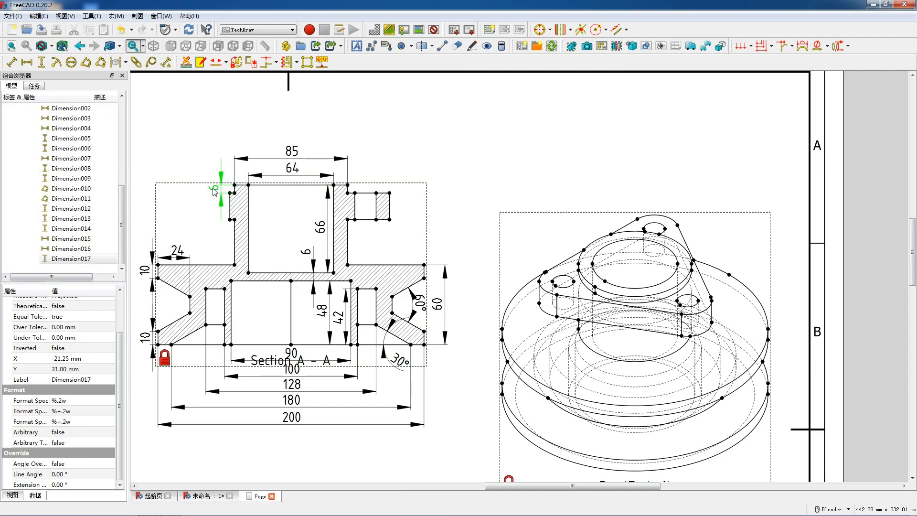
# Dimension the flange's thickness beside its right end and the bolt hole's width just above the flange in Section A - A
pyautogui.click(389, 206)
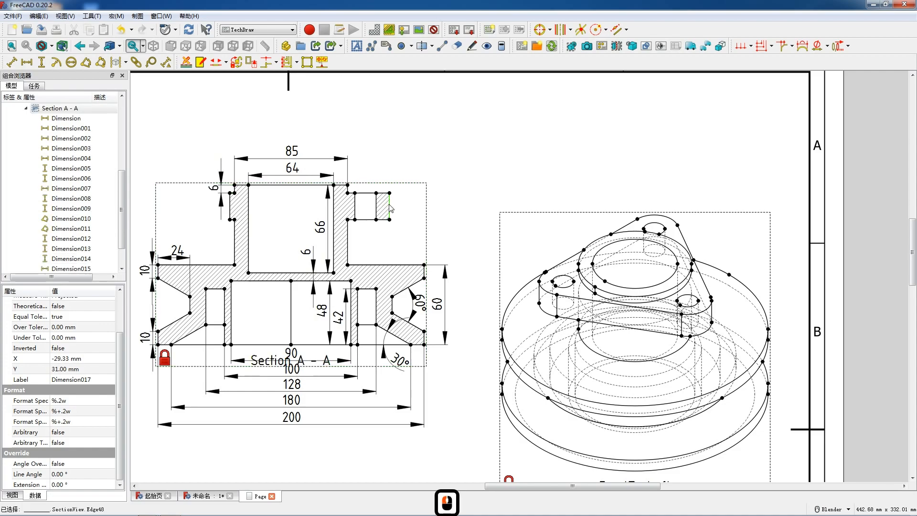
pyautogui.press('v')
pyautogui.moveTo(402, 208); pyautogui.dragTo(405, 210)
pyautogui.click(369, 193)
pyautogui.press('h')
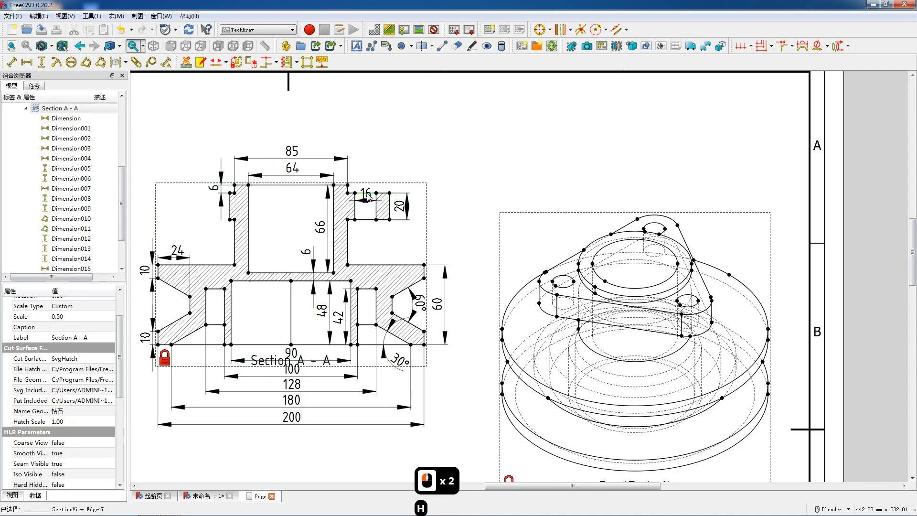
# Add a vertical dimension for the part's overall height, placing it to the right of the rim height dimension in Section A - A
pyautogui.click(424, 344)
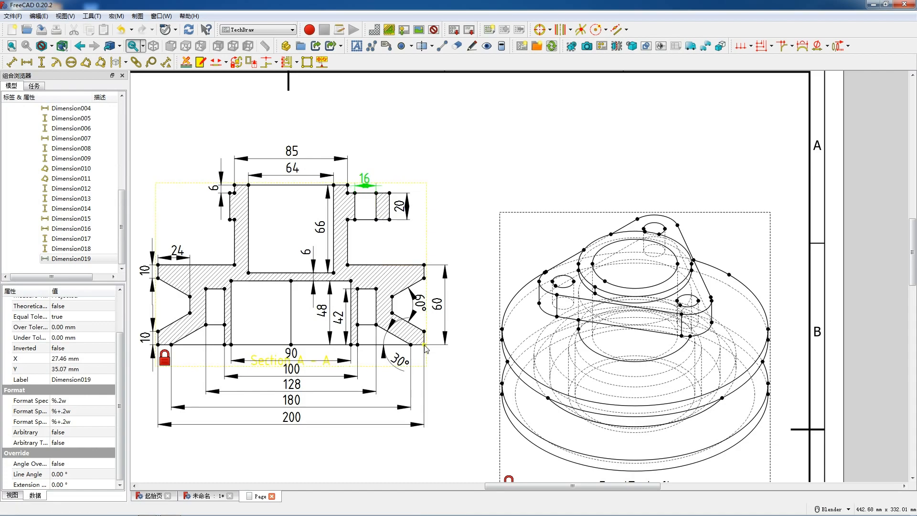
pyautogui.keyDown('ctrl'); pyautogui.click(347, 185); pyautogui.keyUp('ctrl')
pyautogui.press('v')
pyautogui.moveTo(388, 266); pyautogui.dragTo(458, 259)
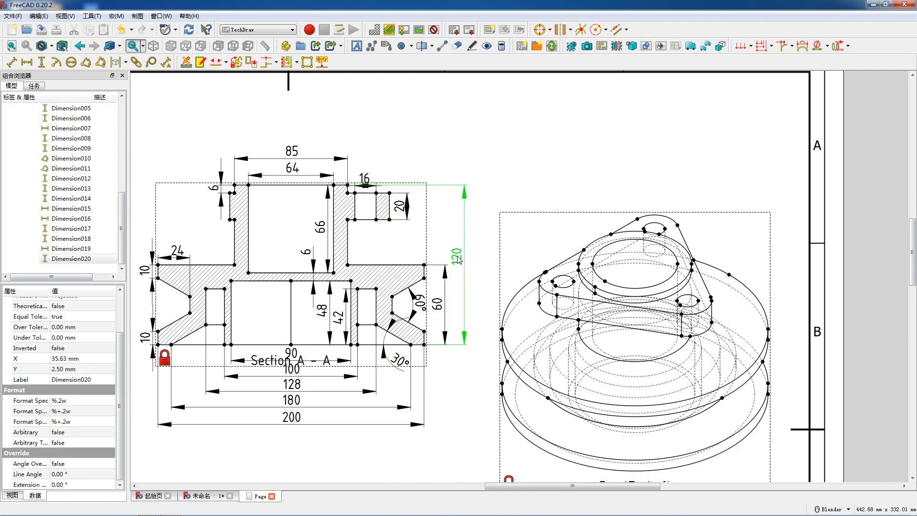
# Add a horizontal dimension for the pulley's full width in the Front view and place it just below the rim
pyautogui.scroll(-2, 458, 260)
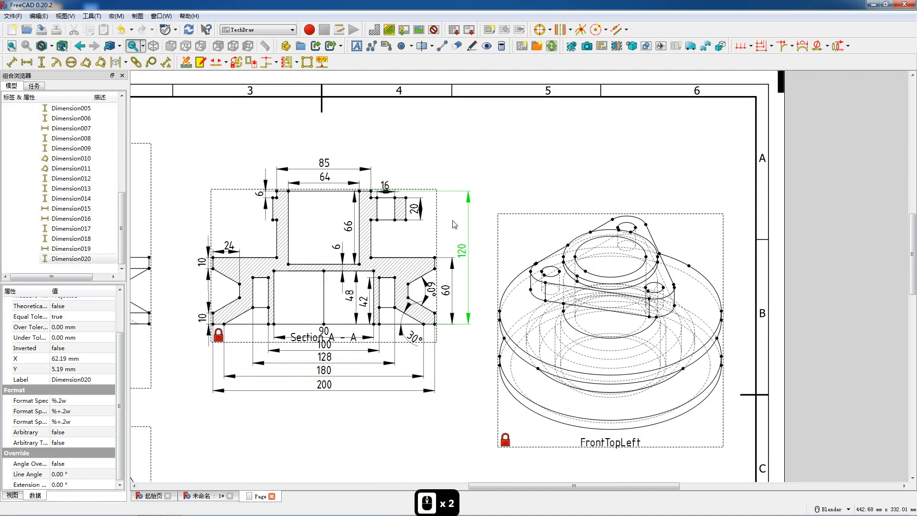
pyautogui.scroll(-7, 444, 232)
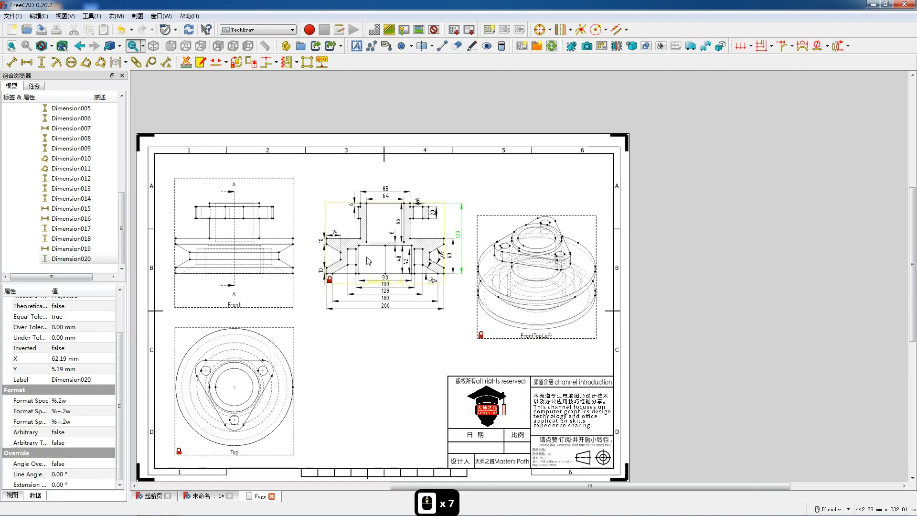
pyautogui.scroll(2, 231, 260)
pyautogui.scroll(4, 231, 260)
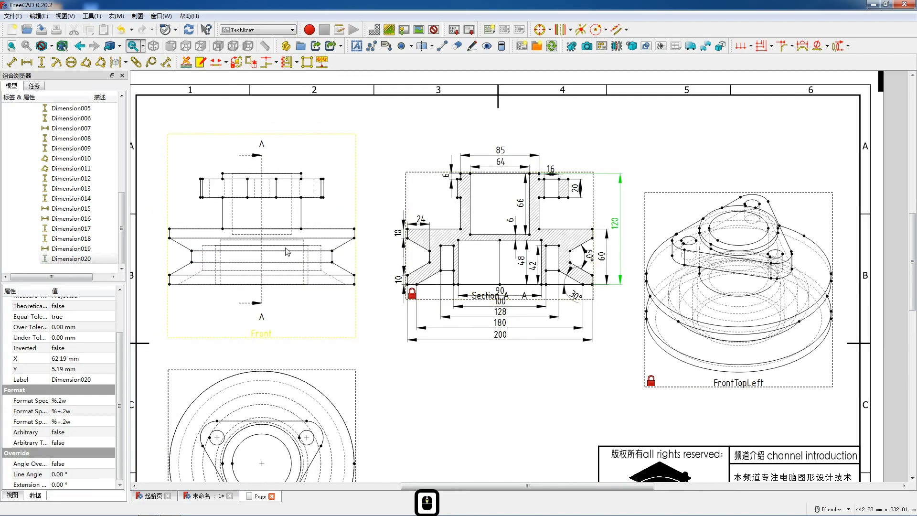
pyautogui.scroll(2, 231, 189)
pyautogui.scroll(5, 234, 186)
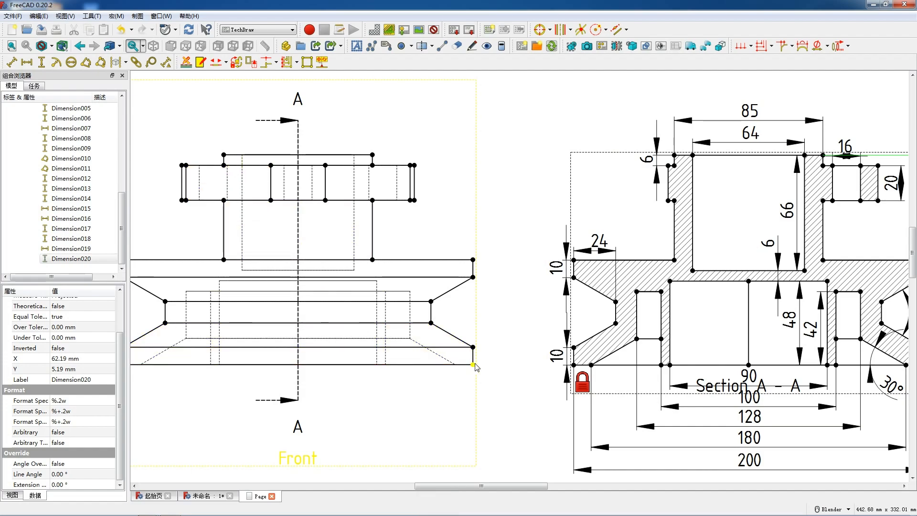
pyautogui.click(459, 365)
pyautogui.hotkey('shift', 'h')
pyautogui.moveTo(307, 391); pyautogui.dragTo(305, 382)
pyautogui.scroll(-2, 401, 378)
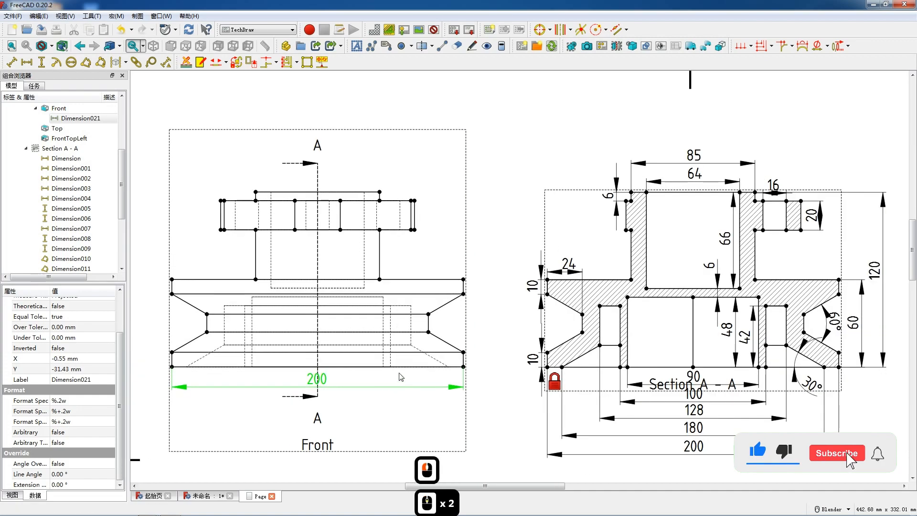
# Add a vertical dimension for the pulley rim's full height in the Front view, placing it right of the rim
pyautogui.click(463, 366)
pyautogui.keyDown('ctrl'); pyautogui.click(463, 279); pyautogui.keyUp('ctrl')
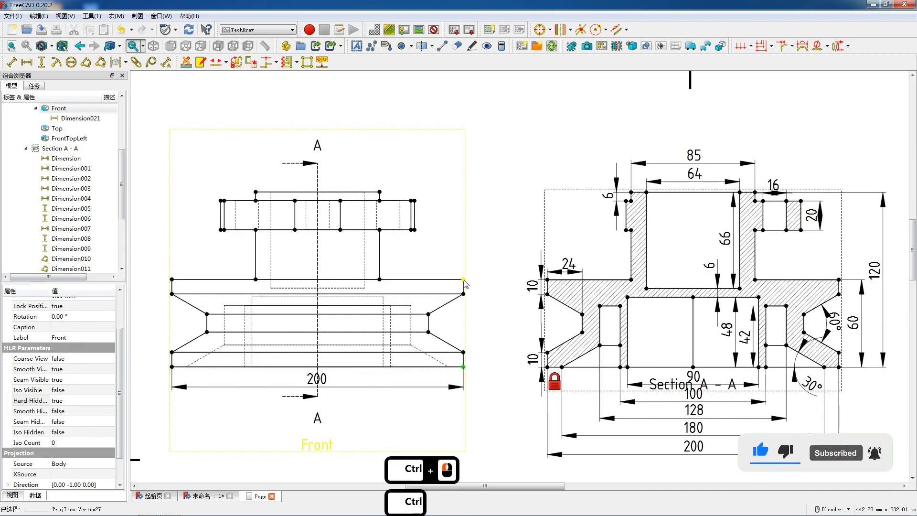
pyautogui.hotkey('shift', 'v')
pyautogui.click(470, 322)
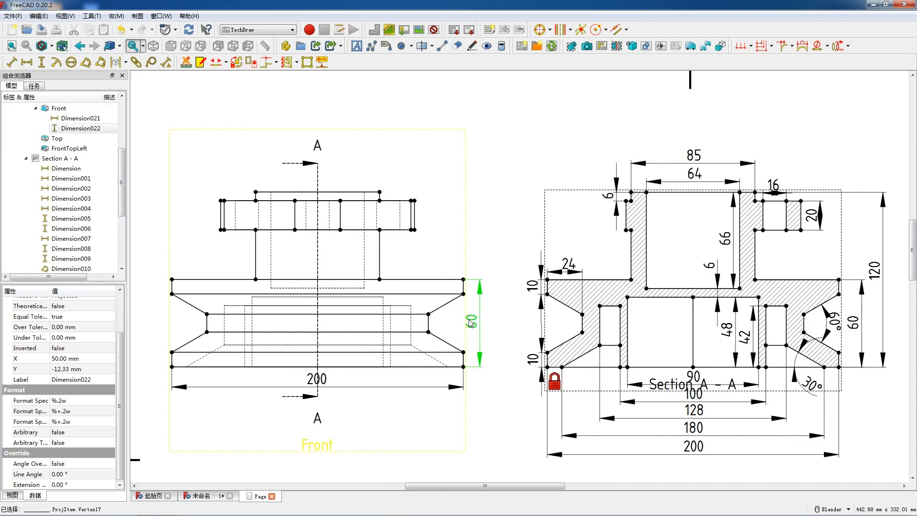
pyautogui.moveTo(471, 322); pyautogui.dragTo(474, 321)
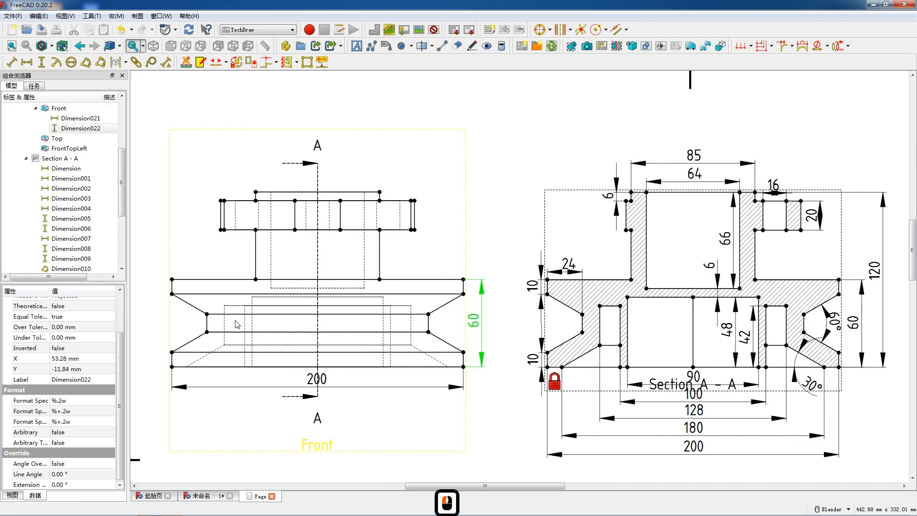
# Dimension the angle between the left V-groove's sloping edges in the Front view and place it inside the groove opening
pyautogui.click(199, 339)
pyautogui.click(199, 339)
pyautogui.keyDown('ctrl'); pyautogui.click(200, 311); pyautogui.keyUp('ctrl')
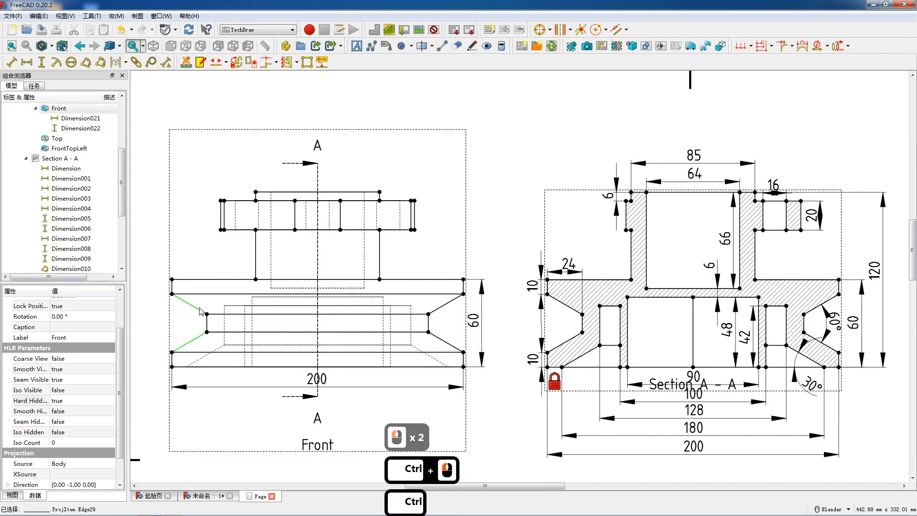
pyautogui.click(86, 62)
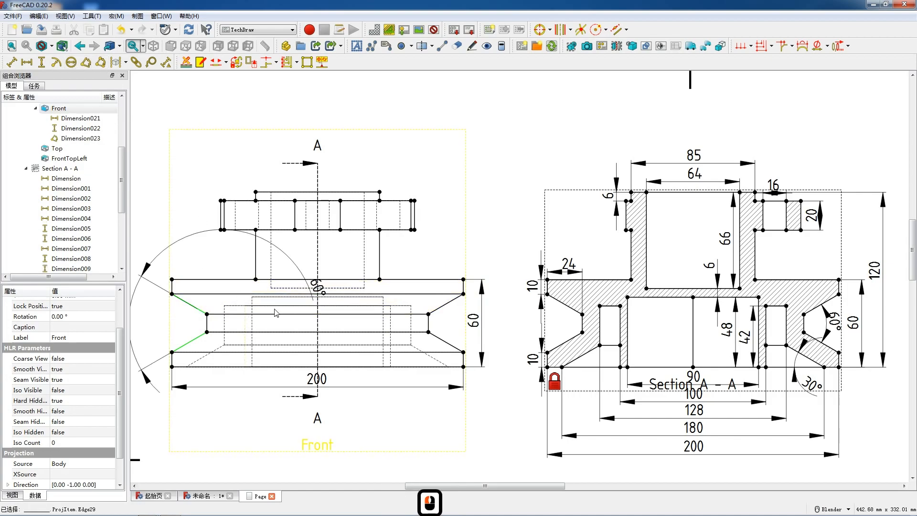
pyautogui.moveTo(317, 287); pyautogui.dragTo(191, 322)
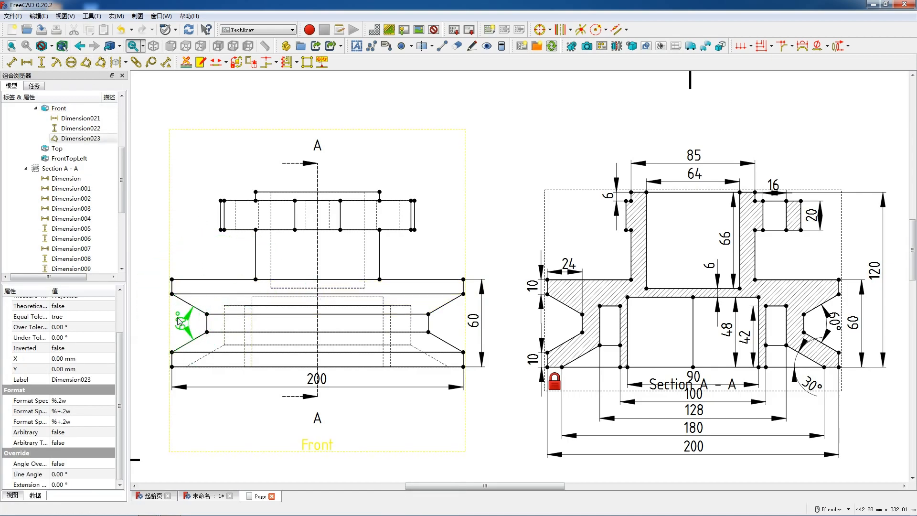
# Add vertical dimensions for the upper and lower rim edge thicknesses in the Front view, placing both left of the rim
pyautogui.click(172, 287)
pyautogui.click(172, 286)
pyautogui.hotkey('shift', 'v')
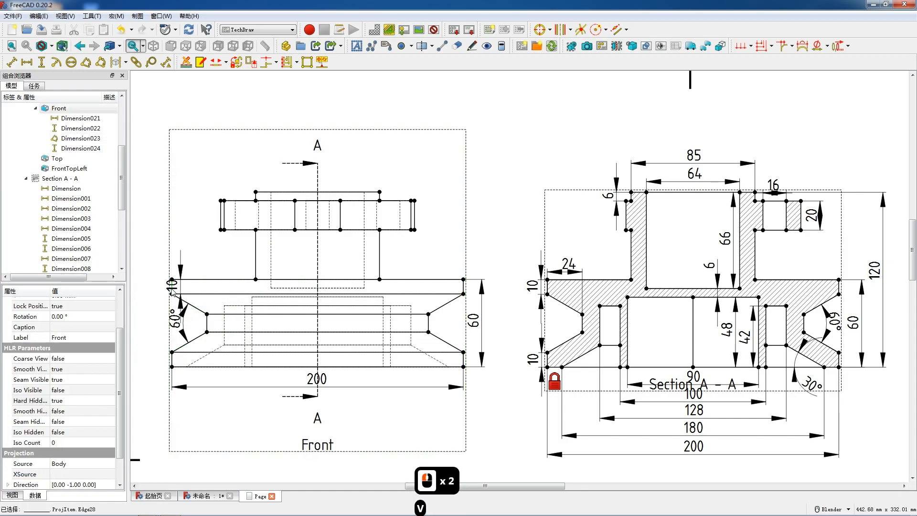
pyautogui.moveTo(172, 285); pyautogui.dragTo(155, 287)
pyautogui.click(172, 359)
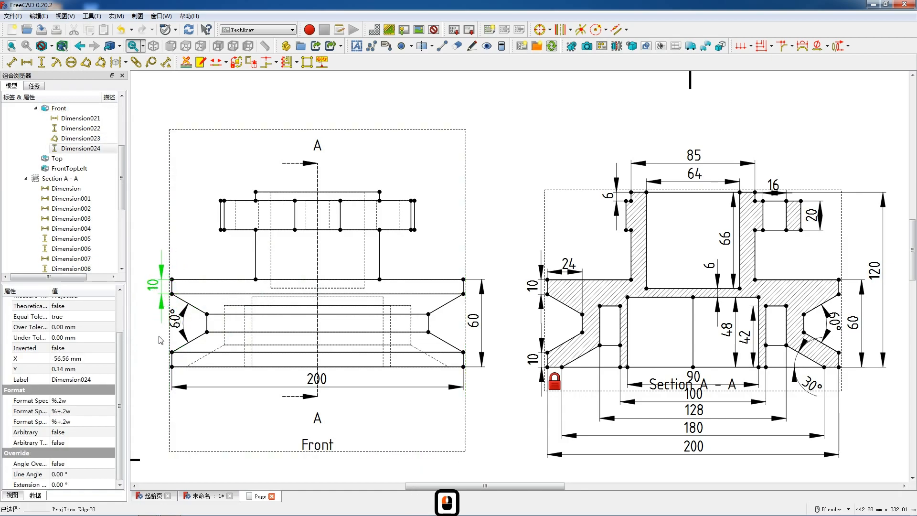
pyautogui.click(172, 359)
pyautogui.press('v')
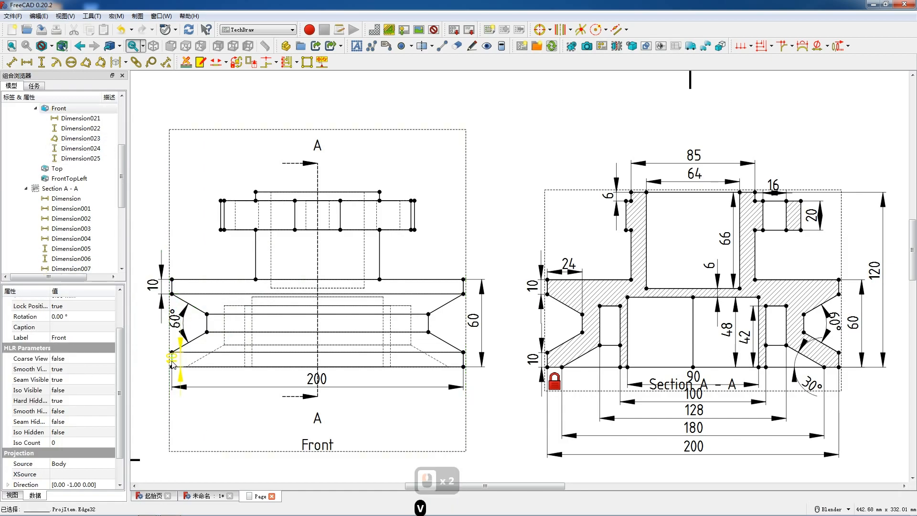
pyautogui.moveTo(172, 362); pyautogui.dragTo(151, 362)
pyautogui.click(431, 356)
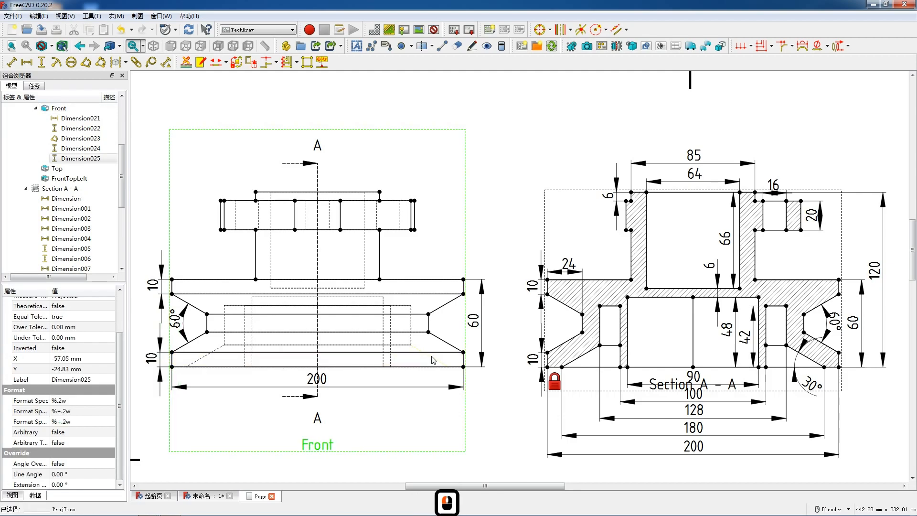
pyautogui.click(406, 393)
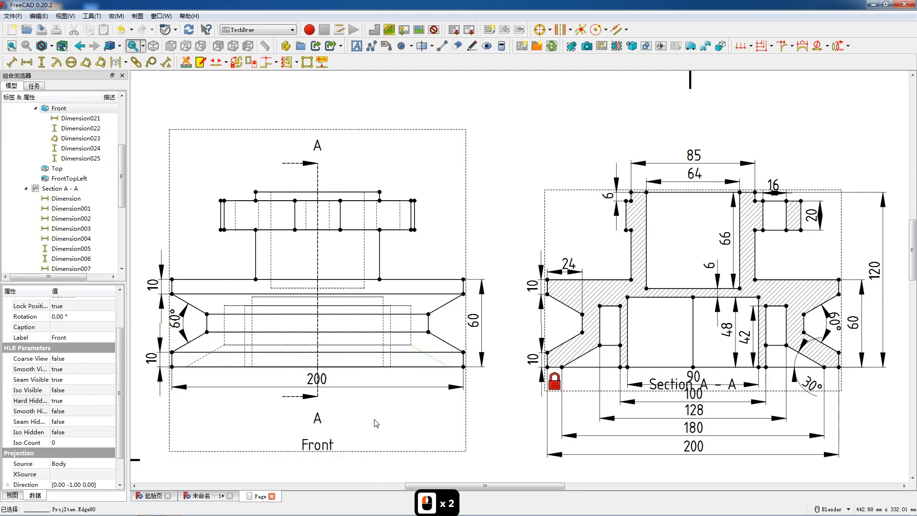
# Dimension the boss height between rim and flange and the flange's thickness in the Front view, placing both on the left side
pyautogui.click(257, 270)
pyautogui.hotkey('shift', 'v')
pyautogui.moveTo(248, 260); pyautogui.dragTo(232, 240)
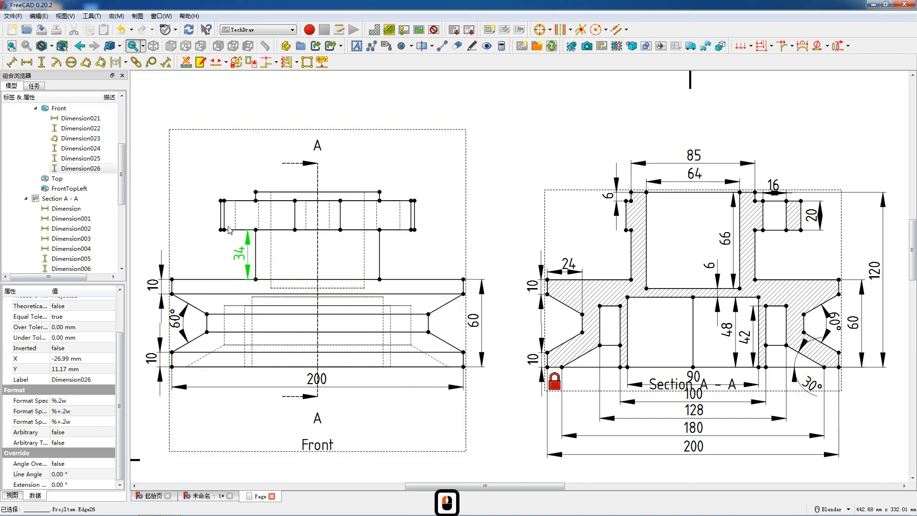
pyautogui.click(221, 219)
pyautogui.hotkey('shift', 'v')
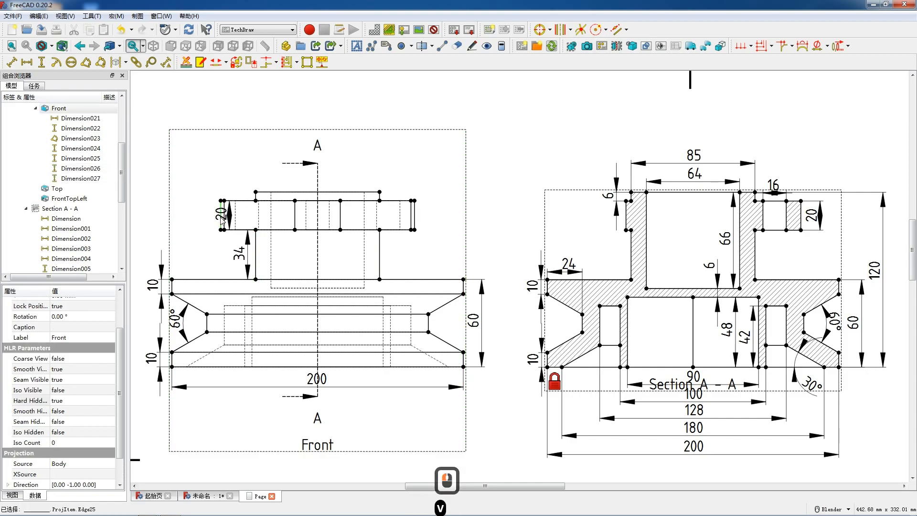
pyautogui.moveTo(218, 220); pyautogui.dragTo(203, 220)
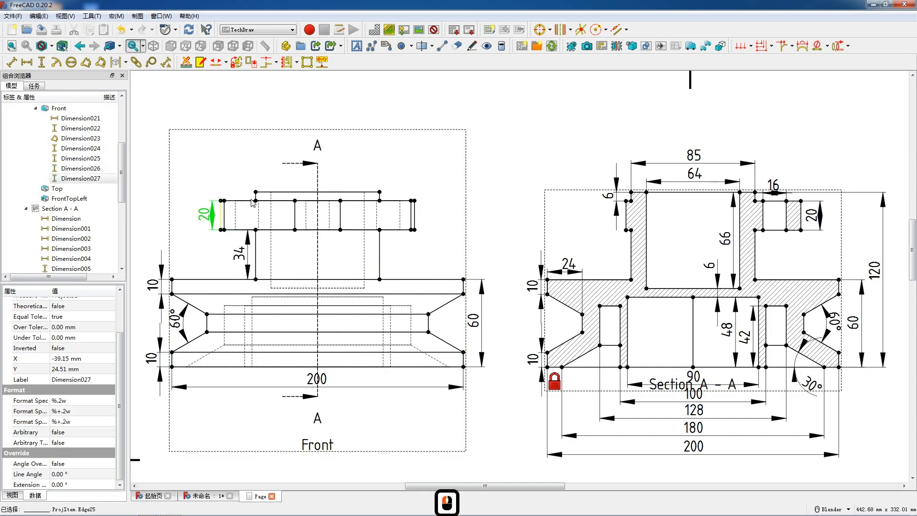
# Add a vertical dimension for the boss lip above the flange in the Front view, placing it left of the lip
pyautogui.click(255, 196)
pyautogui.hotkey('shift', 'v')
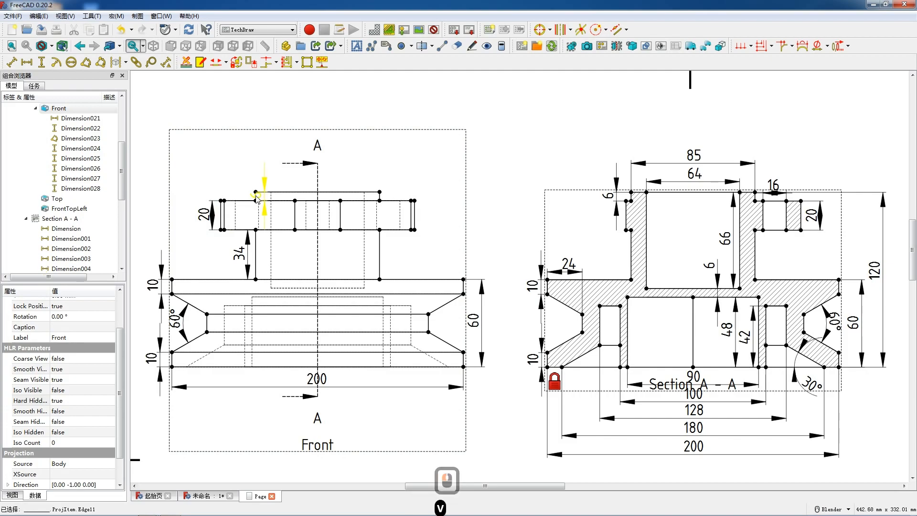
pyautogui.moveTo(243, 200); pyautogui.dragTo(241, 198)
pyautogui.click(295, 193)
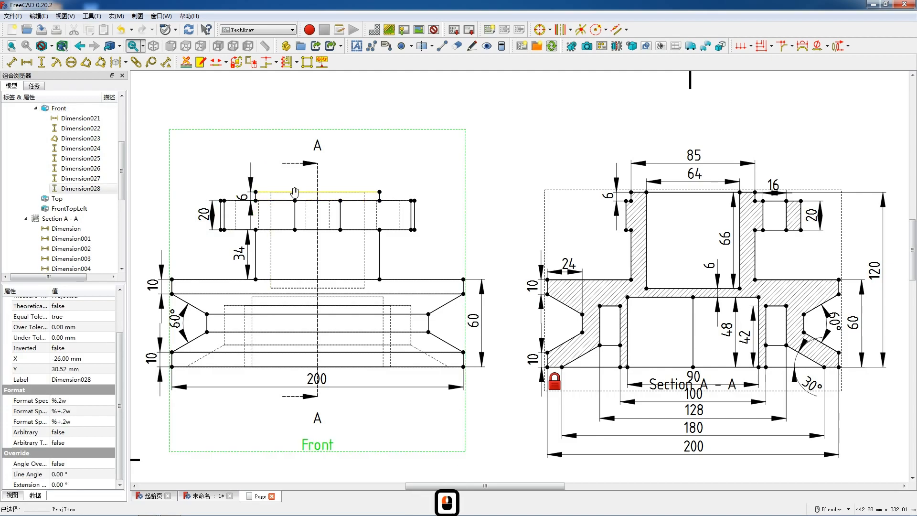
# Dimension the boss lip's width above it and the part's overall height on the right side of the Front view
pyautogui.hotkey('shift', 'h')
pyautogui.moveTo(317, 194); pyautogui.dragTo(318, 175)
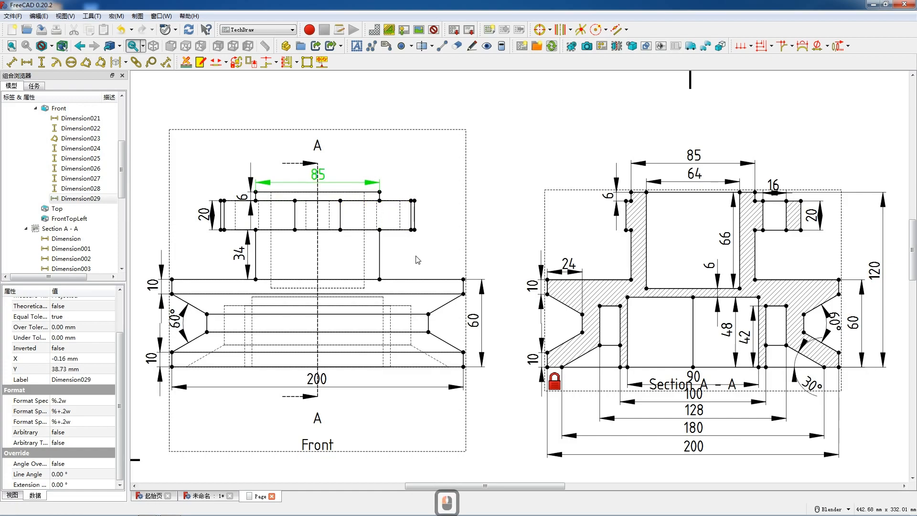
pyautogui.click(463, 367)
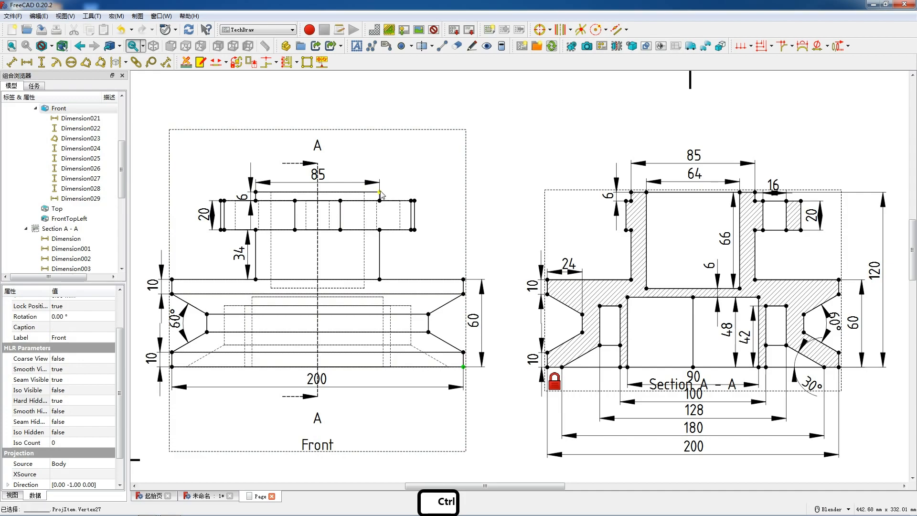
pyautogui.keyDown('ctrl'); pyautogui.click(380, 192); pyautogui.keyUp('ctrl')
pyautogui.press('v')
pyautogui.moveTo(427, 281); pyautogui.dragTo(497, 275)
# Add a radius dimension to the outermost circle in the Top view and place it outside the circle's upper left
pyautogui.scroll(-4, 435, 235)
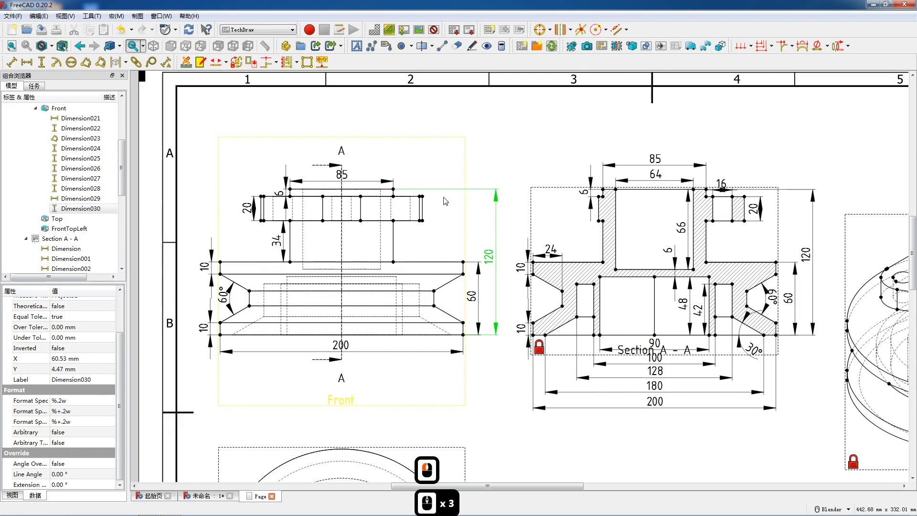
pyautogui.scroll(-5, 448, 228)
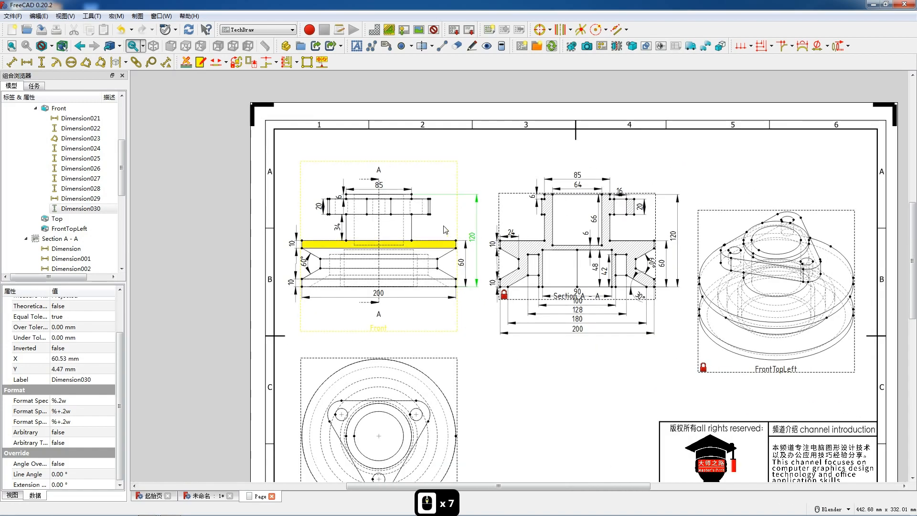
pyautogui.scroll(4, 396, 350)
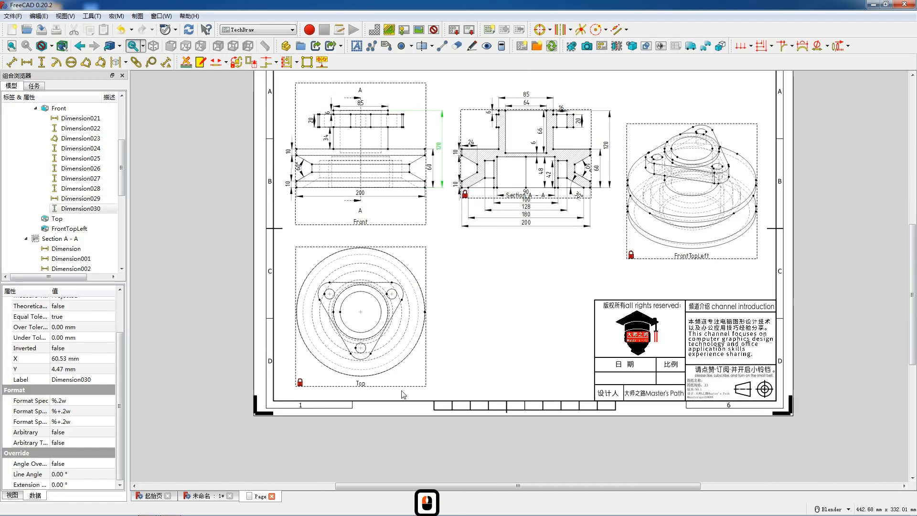
pyautogui.scroll(3, 354, 291)
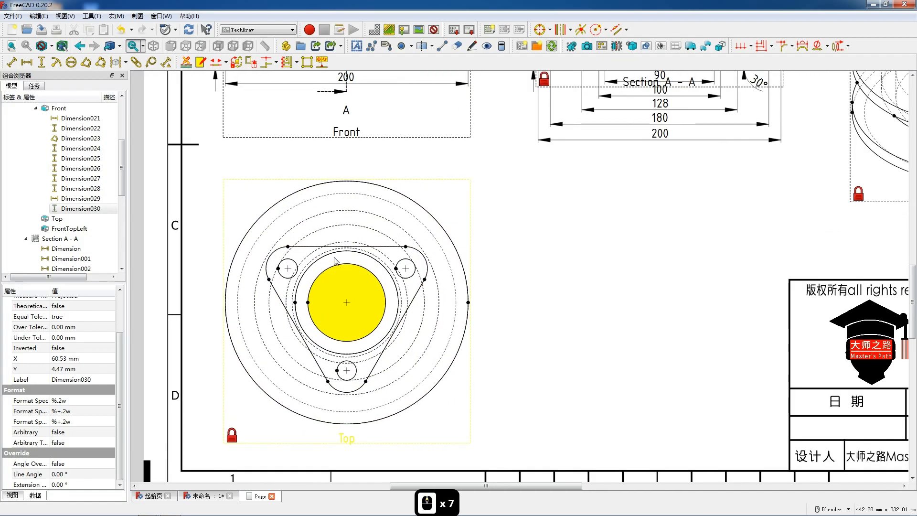
pyautogui.click(273, 206)
pyautogui.click(56, 62)
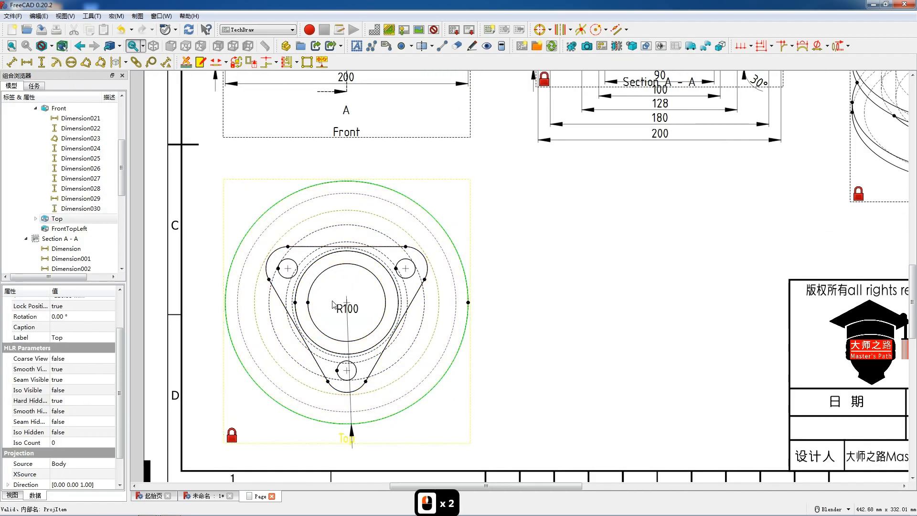
pyautogui.moveTo(345, 303); pyautogui.dragTo(255, 172)
# Add radius dimensions to the flange's upper-left corner arc and its hole in the Top view, placing both outside left
pyautogui.scroll(4, 343, 293)
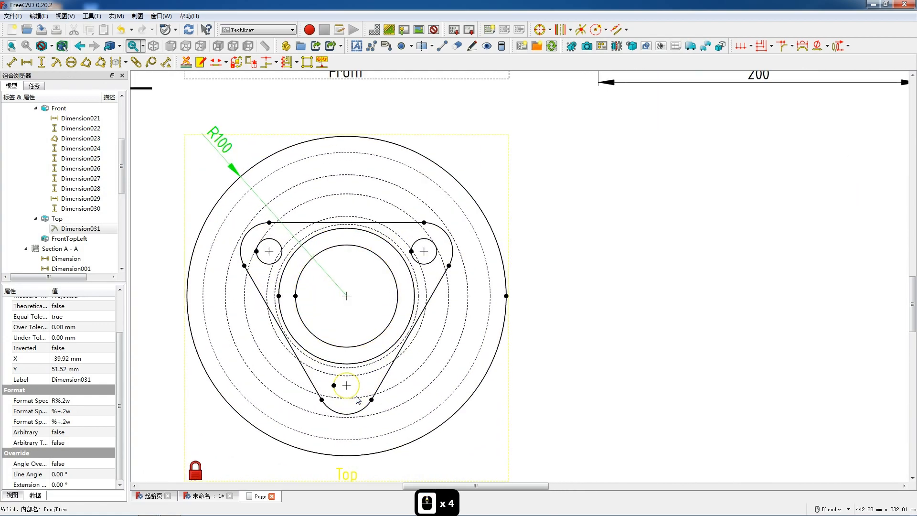
pyautogui.click(248, 212)
pyautogui.click(55, 62)
pyautogui.moveTo(344, 296); pyautogui.dragTo(180, 173)
pyautogui.click(251, 246)
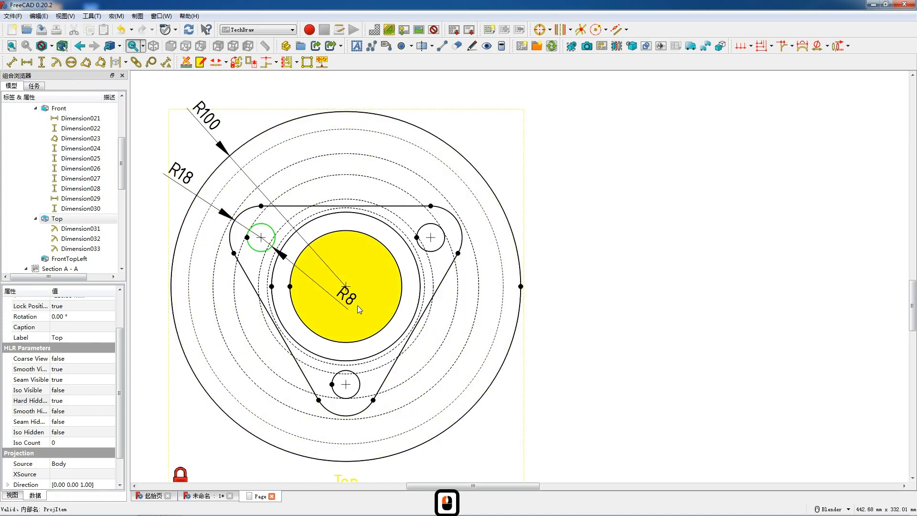
pyautogui.moveTo(346, 295); pyautogui.dragTo(166, 213)
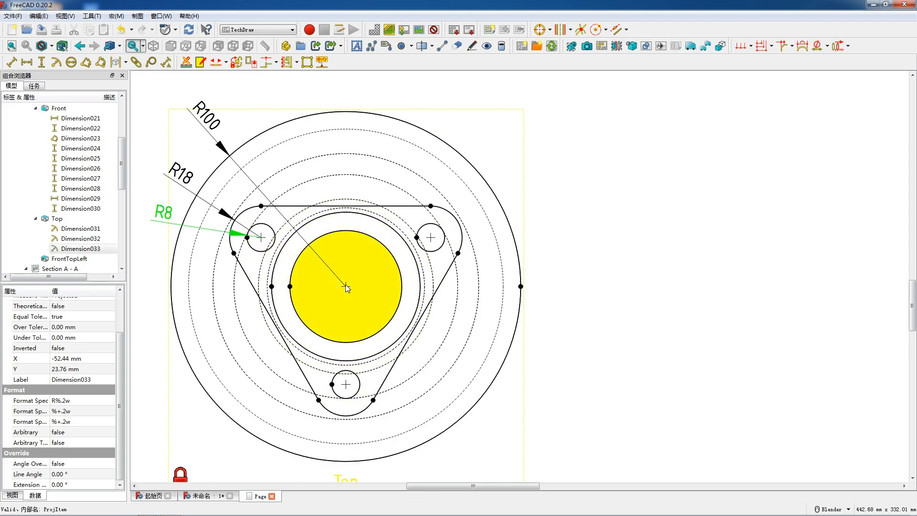
# Dimension the vertical distance from the Top view's centre to the lower hole's centre and place it right of the view
pyautogui.click(262, 237)
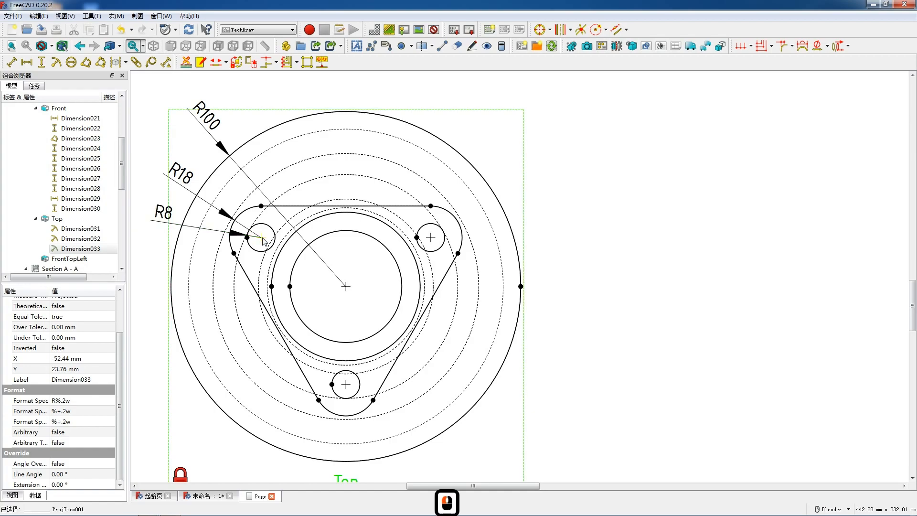
pyautogui.click(347, 288)
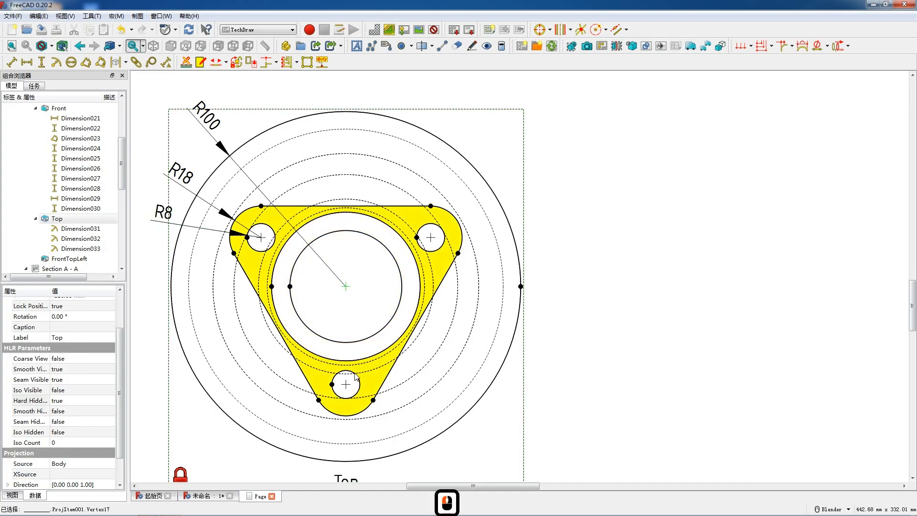
pyautogui.keyDown('ctrl'); pyautogui.click(346, 385); pyautogui.keyUp('ctrl')
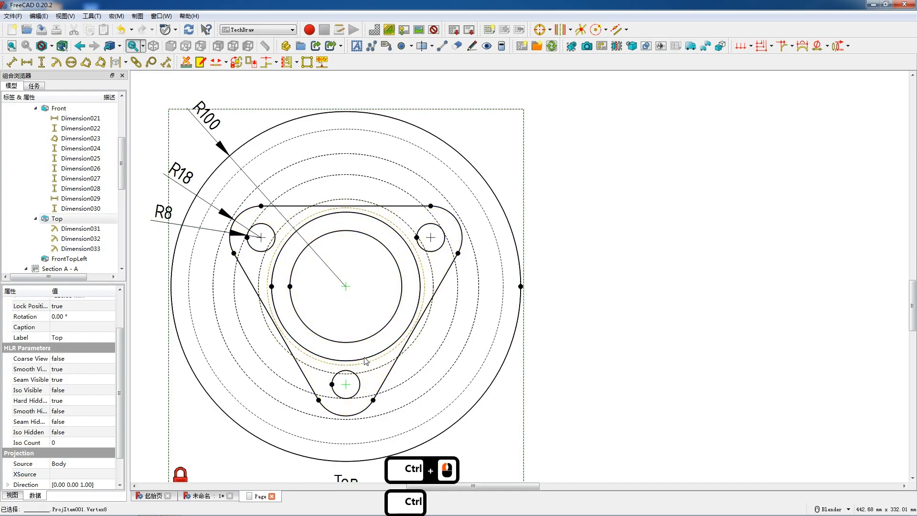
pyautogui.hotkey('shift', 'v')
pyautogui.moveTo(344, 338); pyautogui.dragTo(534, 345)
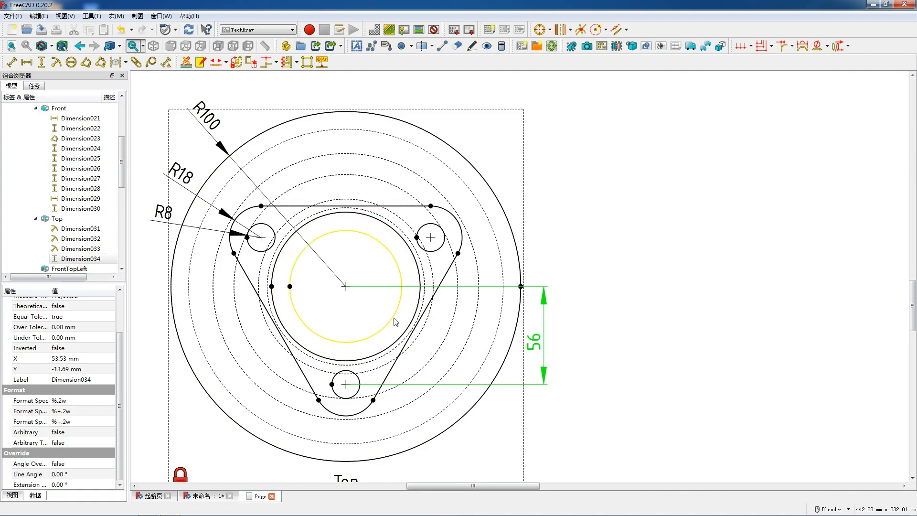
# Add radius dimensions to the bore and boss circles in the Top view, placing both outside the rim's upper right
pyautogui.click(393, 262)
pyautogui.click(56, 62)
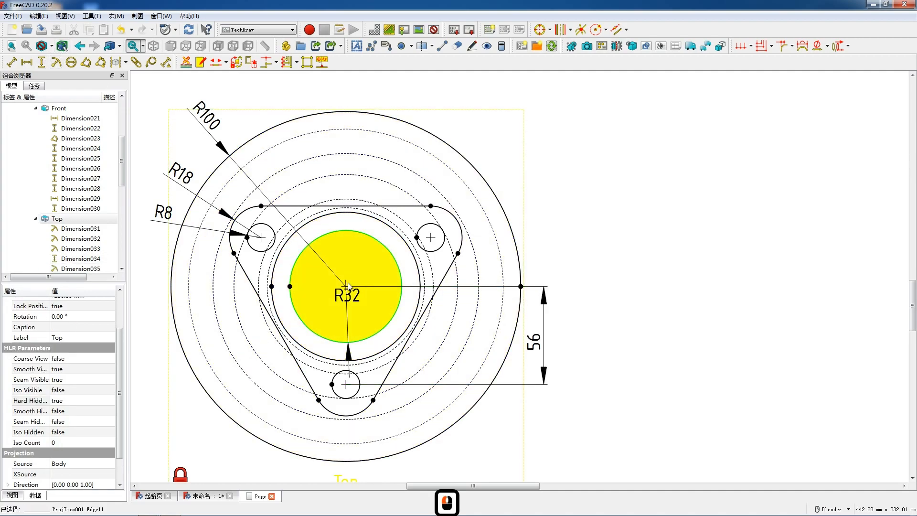
pyautogui.moveTo(347, 294); pyautogui.dragTo(443, 111)
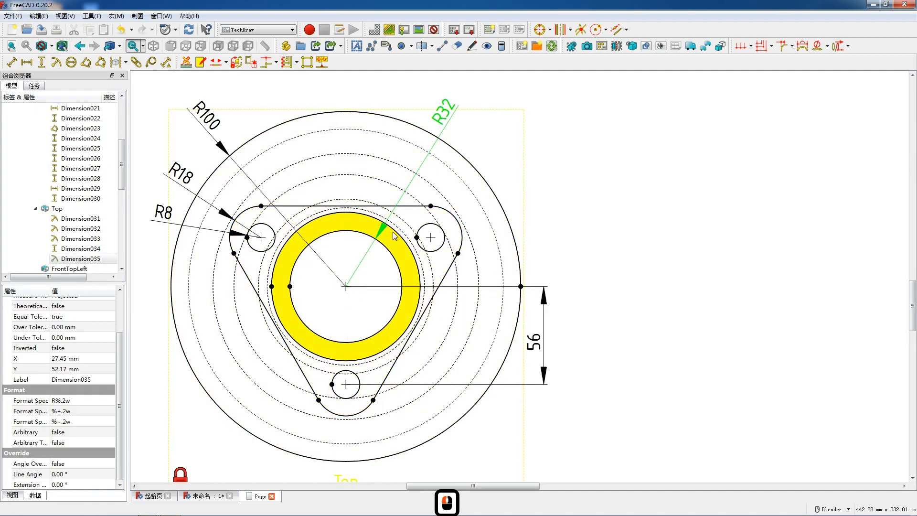
pyautogui.click(395, 233)
pyautogui.click(56, 62)
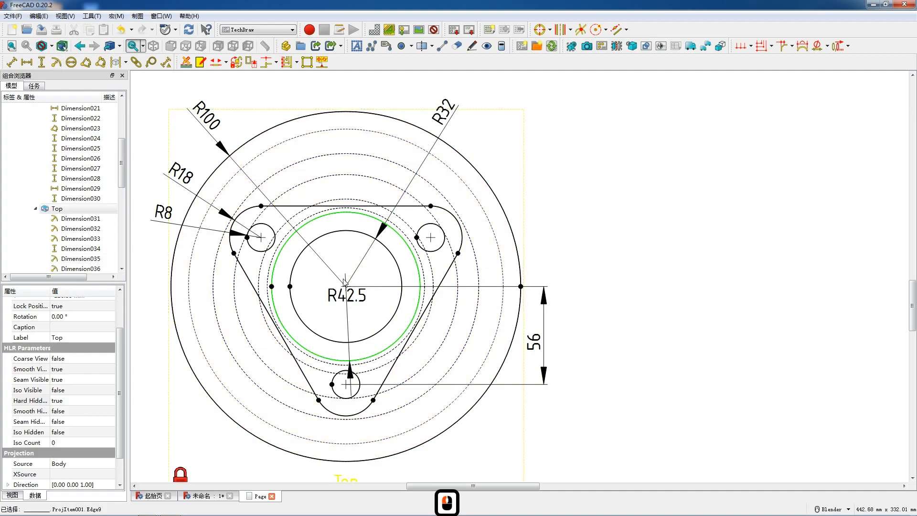
pyautogui.moveTo(361, 301); pyautogui.dragTo(492, 135)
# Shift the bore radius dimension slightly right and move the outer circle's radius dimension to the upper right, below the boss radius
pyautogui.moveTo(445, 113); pyautogui.dragTo(454, 110)
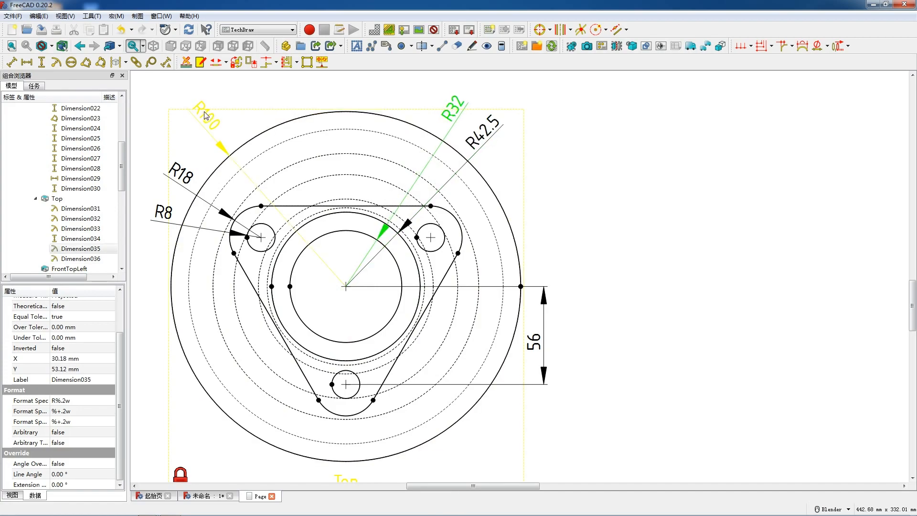
pyautogui.moveTo(200, 113); pyautogui.dragTo(500, 159)
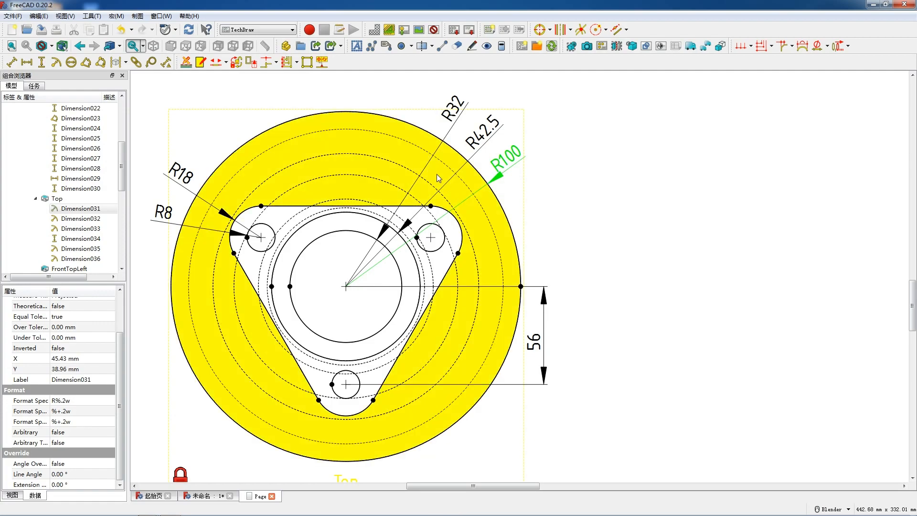
# Insert seven default text annotations on the drawing page
pyautogui.scroll(-2, 436, 173)
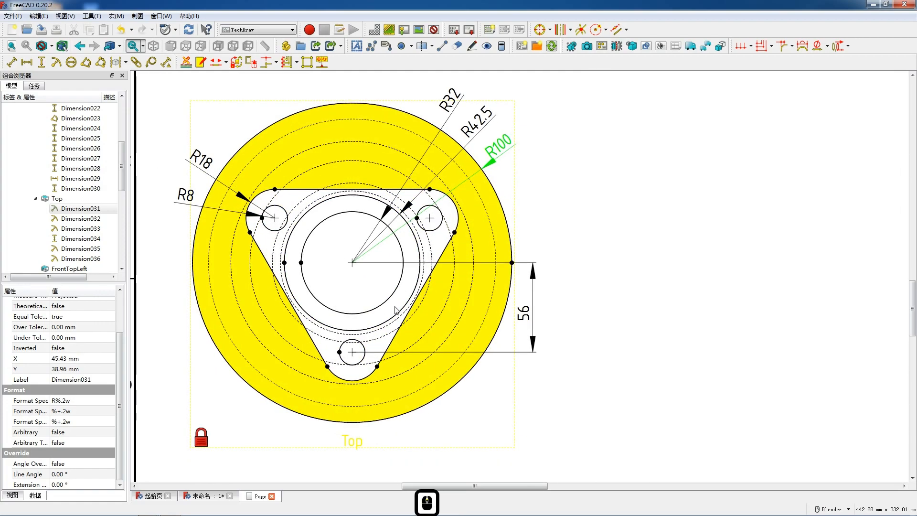
pyautogui.scroll(-2, 318, 262)
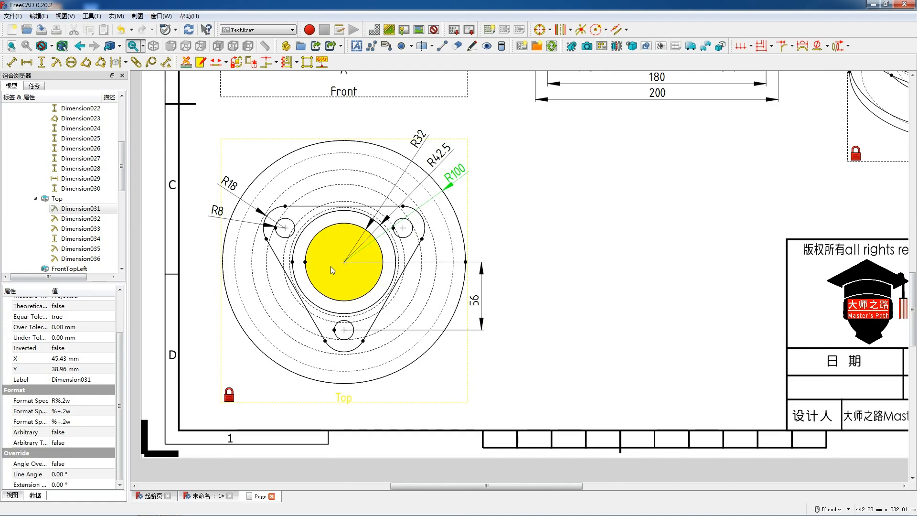
pyautogui.scroll(-7, 357, 264)
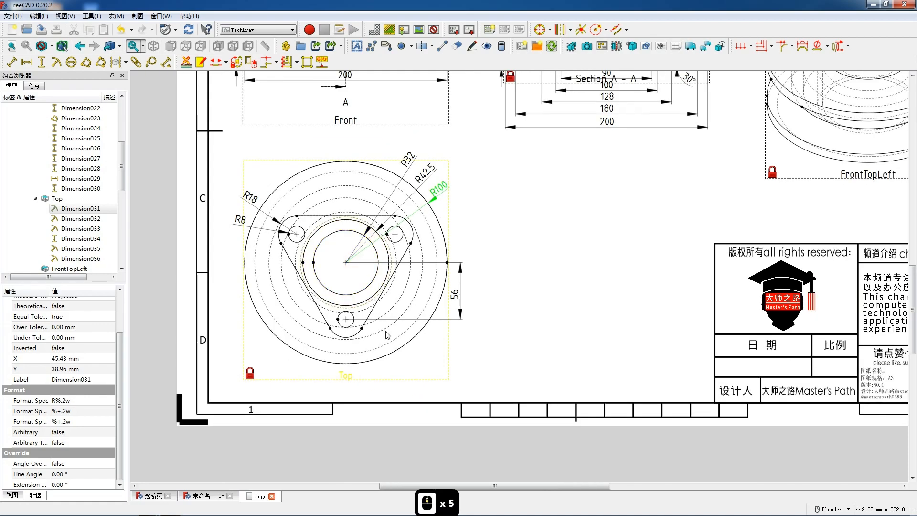
pyautogui.click(356, 46)
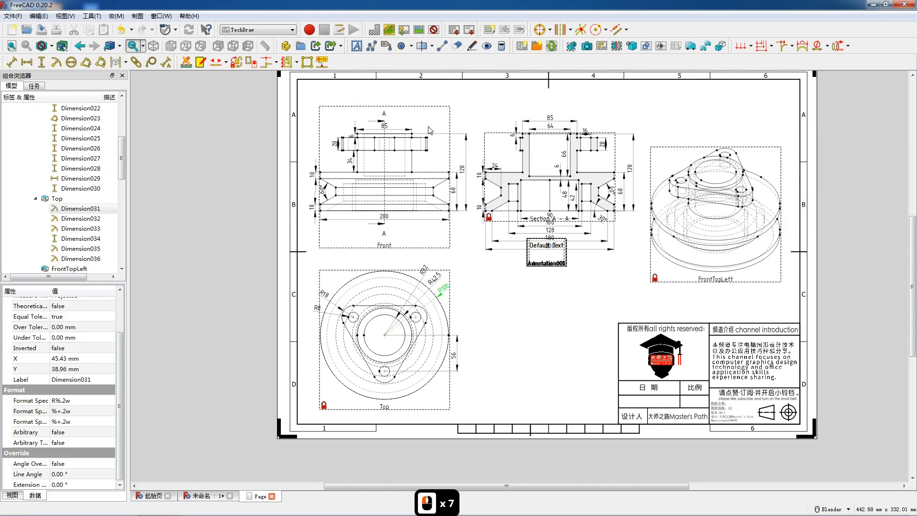
# Change the topmost stacked annotation's text to 前视图 and place it below the Front view
pyautogui.doubleClick(543, 262)
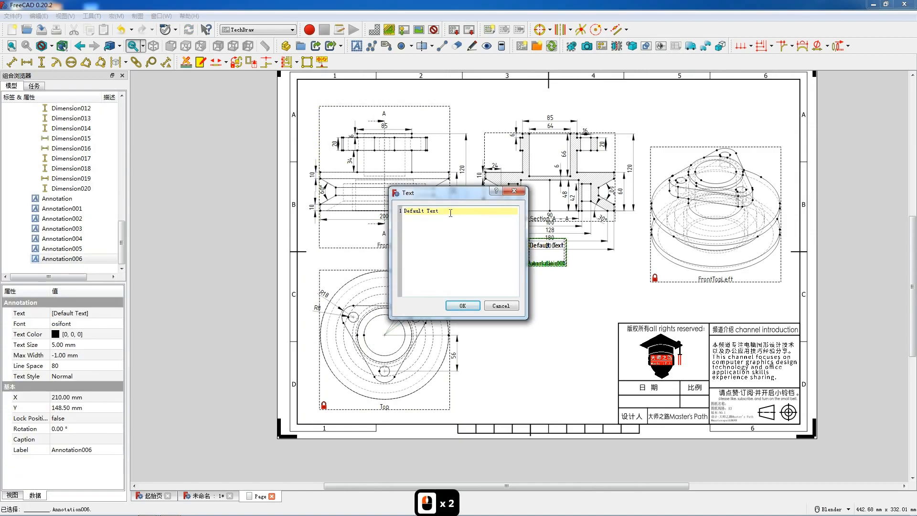
pyautogui.moveTo(451, 213); pyautogui.dragTo(405, 209)
pyautogui.write('qst')
pyautogui.press('space')
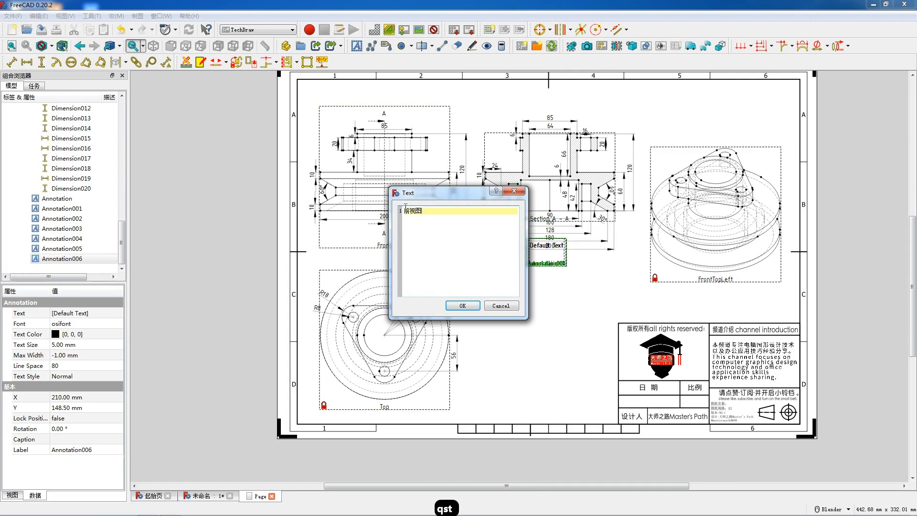
pyautogui.click(461, 306)
pyautogui.moveTo(547, 263); pyautogui.dragTo(392, 262)
# Change the next stacked annotation's text to 顶视图 and place it below the Top view
pyautogui.doubleClick(536, 263)
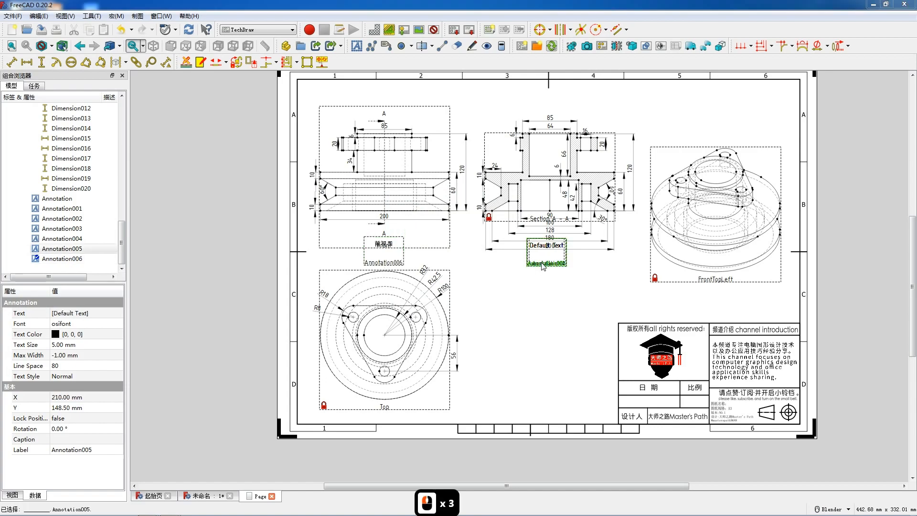
pyautogui.tripleClick(447, 212)
pyautogui.write('顶视图')
pyautogui.click(462, 306)
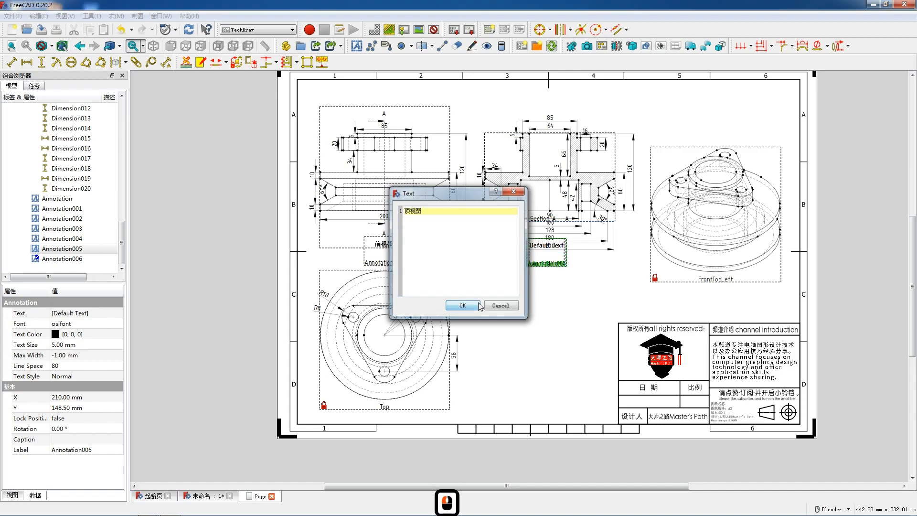
pyautogui.moveTo(535, 267); pyautogui.dragTo(386, 428)
# Change another stacked annotation's text to 透视图 and place it below the FrontTopLeft view
pyautogui.doubleClick(548, 262)
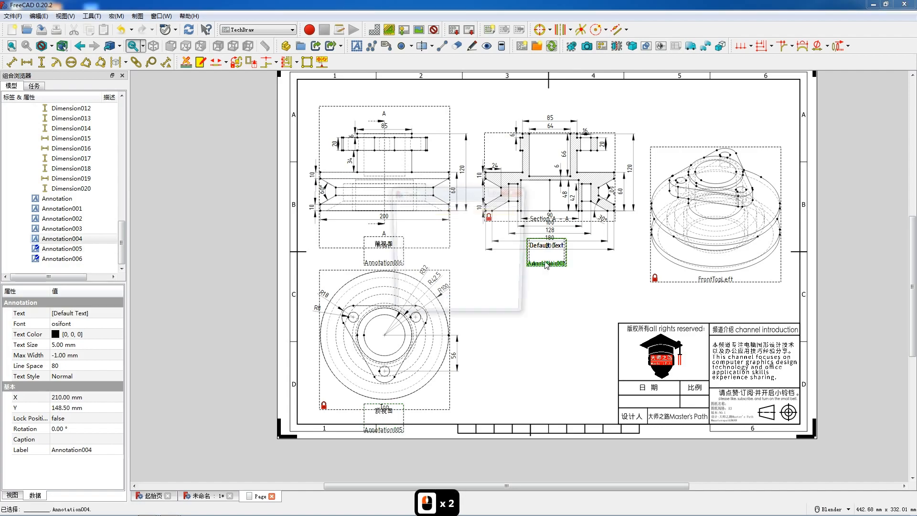
pyautogui.moveTo(439, 211); pyautogui.dragTo(396, 211)
pyautogui.write('透视图')
pyautogui.click(462, 306)
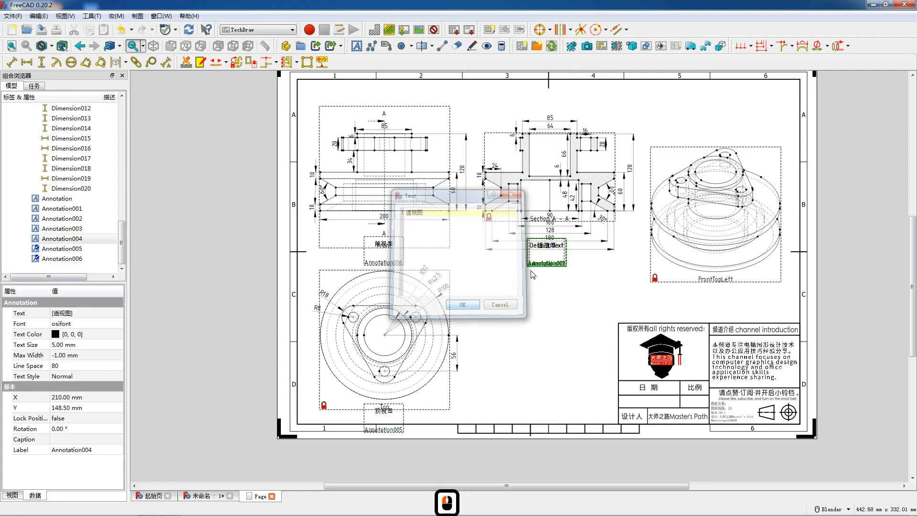
pyautogui.moveTo(548, 263)
pyautogui.mouseDown()
pyautogui.moveTo(634, 289)
pyautogui.moveTo(716, 299)
pyautogui.mouseUp()
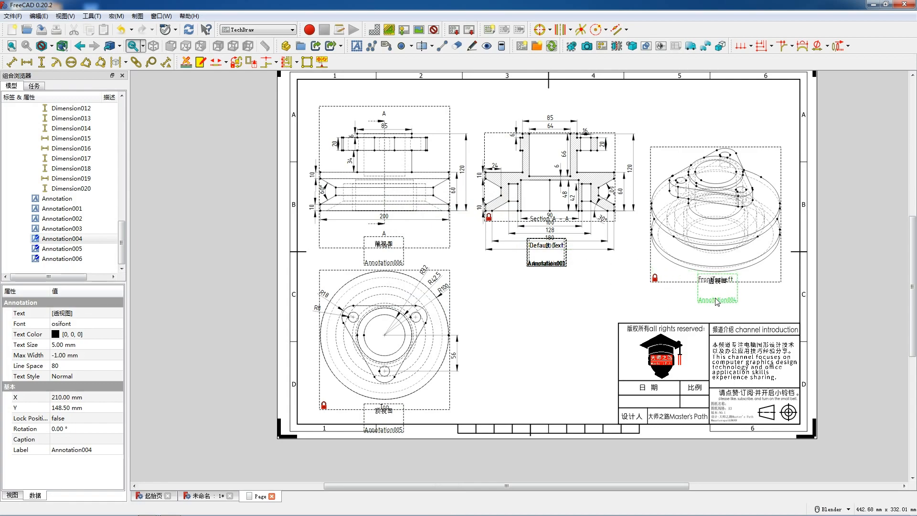
# Change another default annotation's text to 2023.07.04 and place it in the title block's date (日期) cell
pyautogui.doubleClick(546, 262)
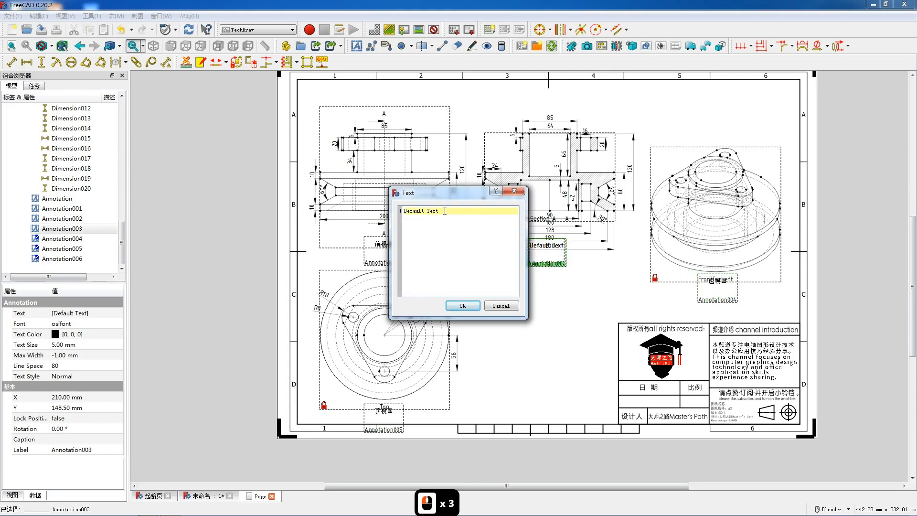
pyautogui.moveTo(444, 210); pyautogui.dragTo(390, 209)
pyautogui.write('2023.07.04')
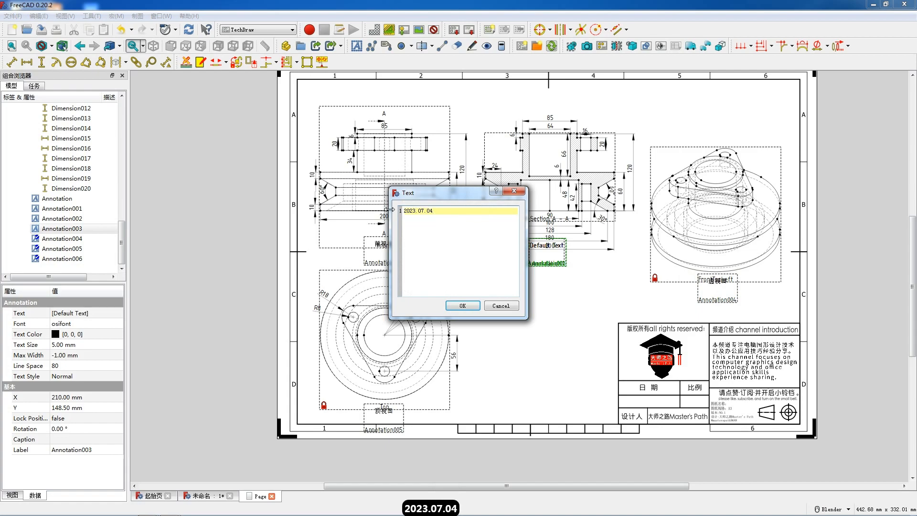
pyautogui.click(462, 305)
pyautogui.moveTo(554, 265); pyautogui.dragTo(652, 418)
# Change another default annotation's text to 1 : 2 and place it in the title block's scale (比例) cell
pyautogui.doubleClick(547, 264)
pyautogui.moveTo(439, 210); pyautogui.dragTo(404, 210)
pyautogui.write('1: 2')
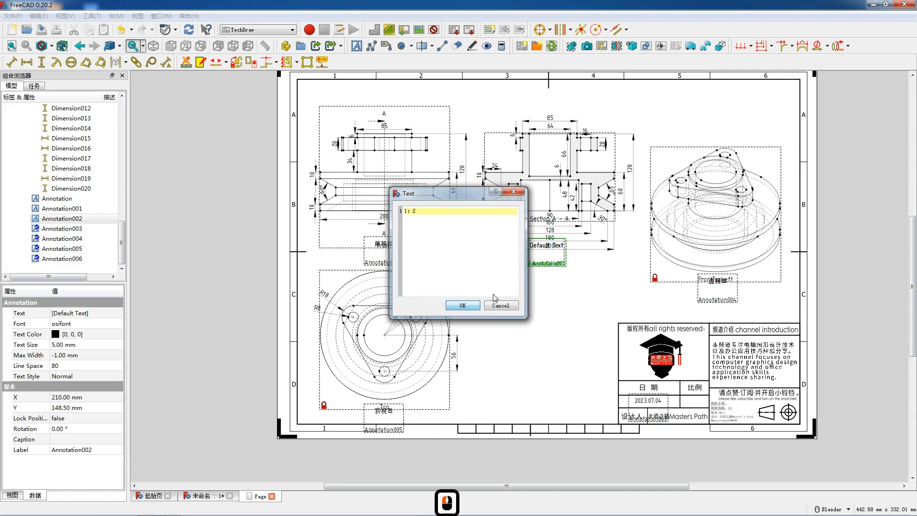
pyautogui.click(463, 306)
pyautogui.moveTo(549, 268); pyautogui.dragTo(691, 420)
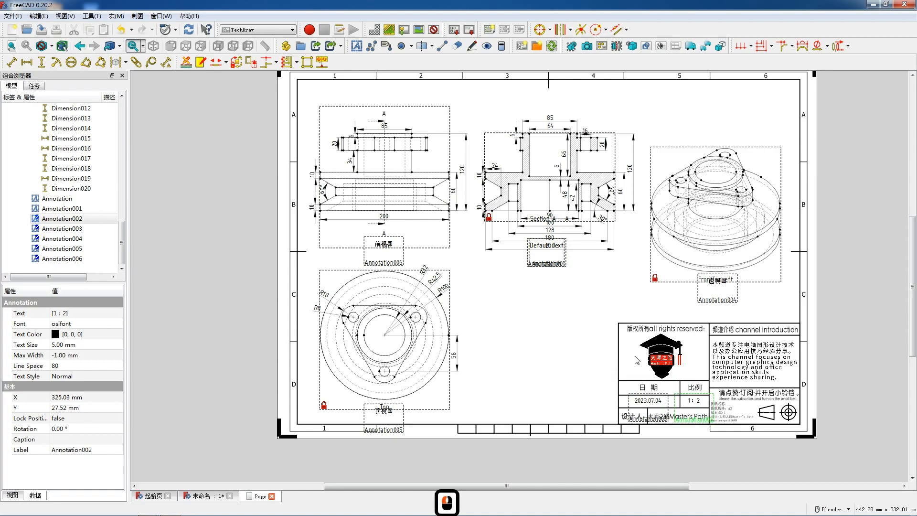
# Change the text of one of the two stacked default annotations below the section view to 机械产品零件0133
pyautogui.doubleClick(543, 269)
pyautogui.moveTo(438, 211); pyautogui.dragTo(401, 203)
pyautogui.write('jx')
pyautogui.press('space')
pyautogui.write('cp')
pyautogui.press('space')
pyautogui.write('lj')
pyautogui.press('space')
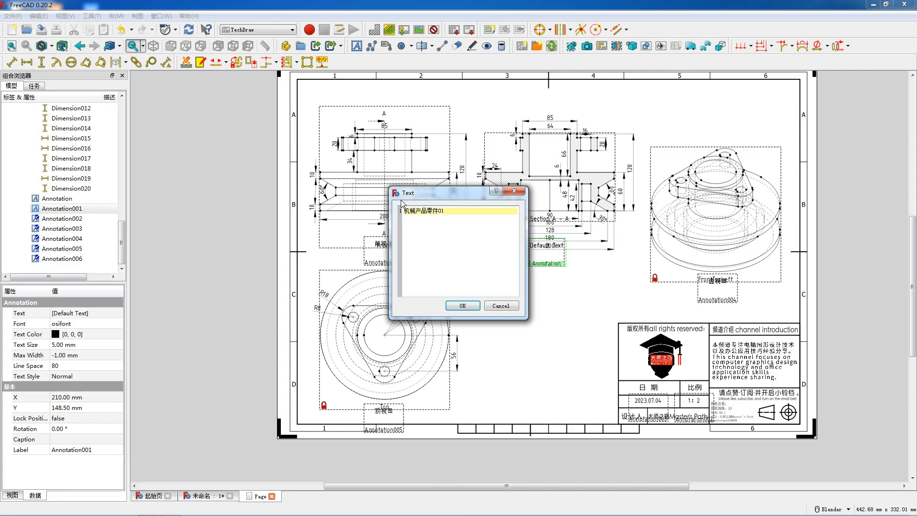
pyautogui.click(463, 305)
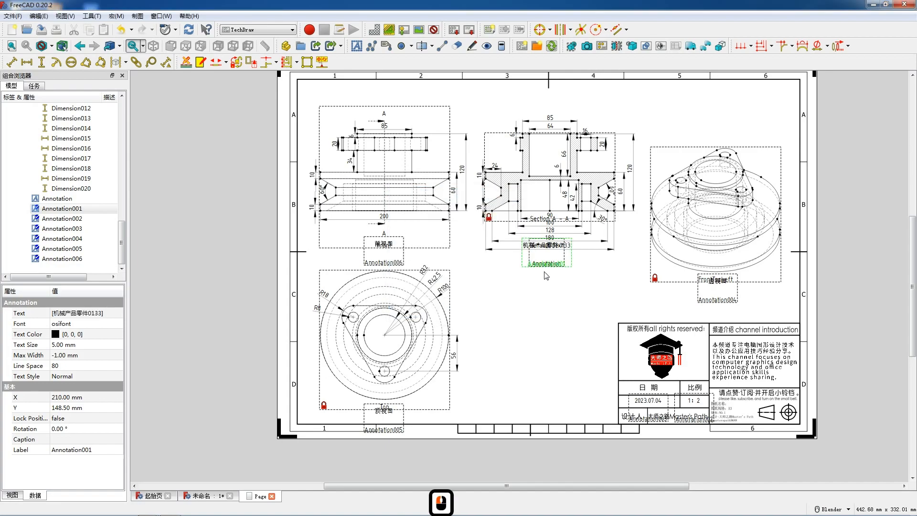
# Set the part name annotation's text size to 3 mm and place it in the title block's drawing name (图纸名称) line
pyautogui.moveTo(550, 270)
pyautogui.mouseDown()
pyautogui.moveTo(668, 403)
pyautogui.moveTo(740, 414)
pyautogui.mouseUp()
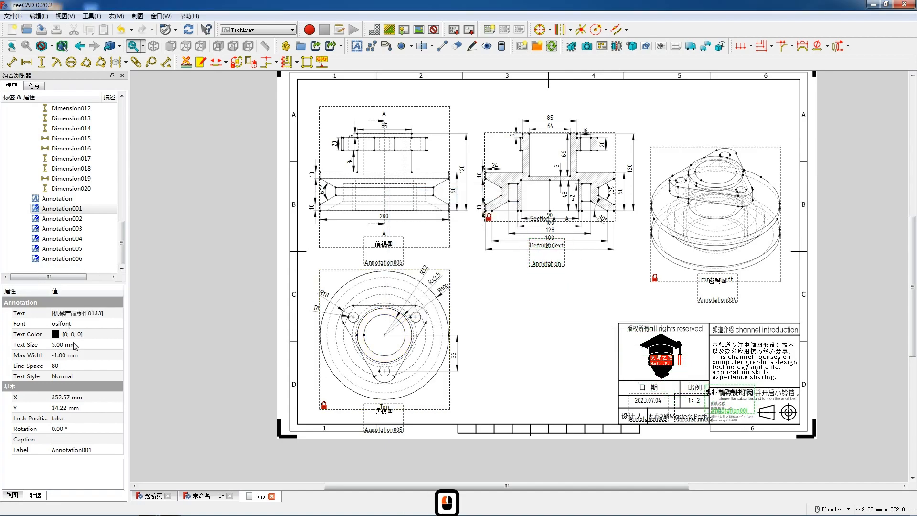
pyautogui.click(74, 344)
pyautogui.write('3')
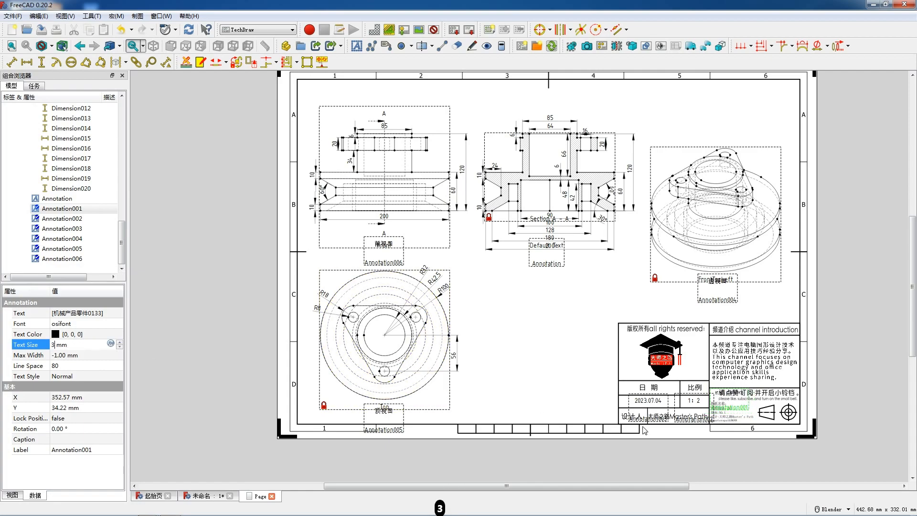
pyautogui.moveTo(745, 413); pyautogui.dragTo(752, 418)
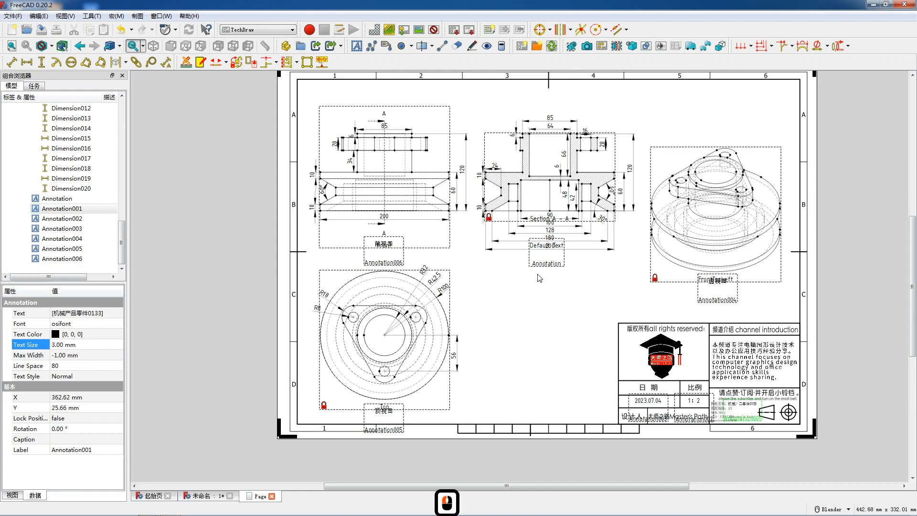
# Change the last default annotation's text to 剖面图A-A and place it below the section view's 200 dimension
pyautogui.doubleClick(544, 267)
pyautogui.moveTo(440, 210); pyautogui.dragTo(404, 211)
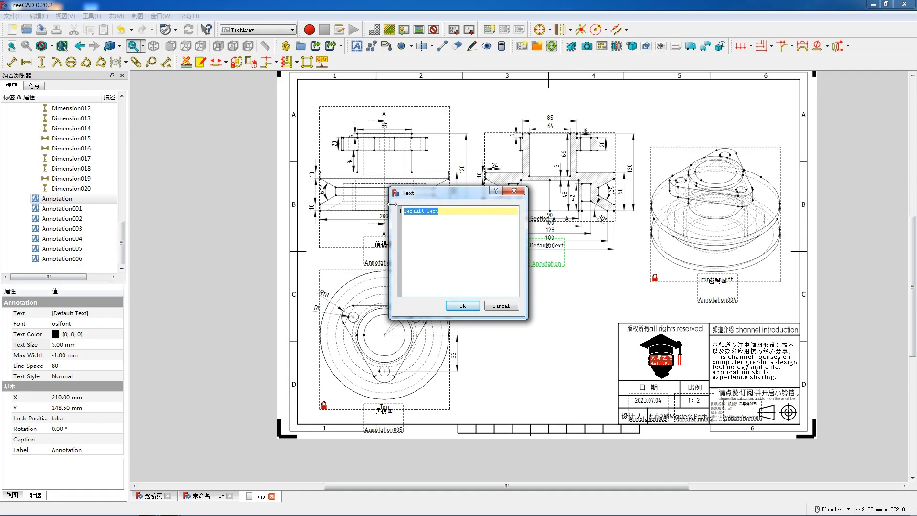
pyautogui.write("p'm")
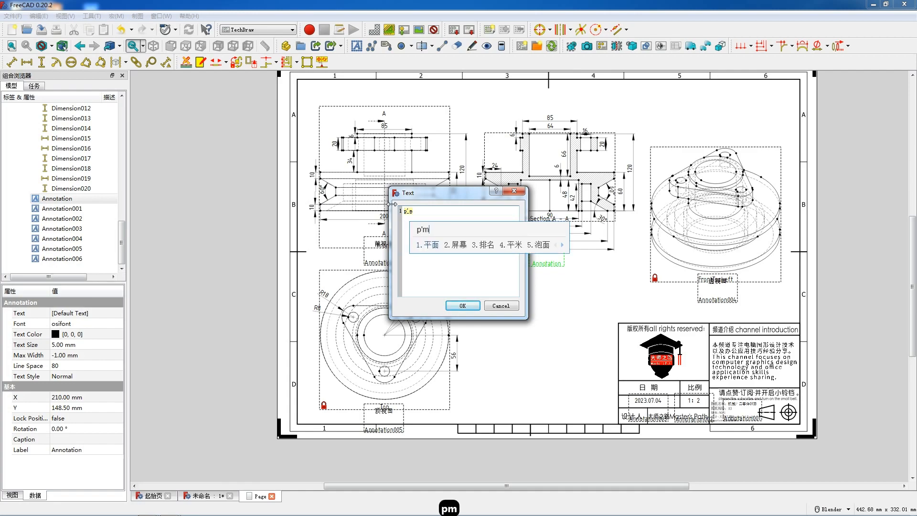
pyautogui.write("'t")
pyautogui.press('space')
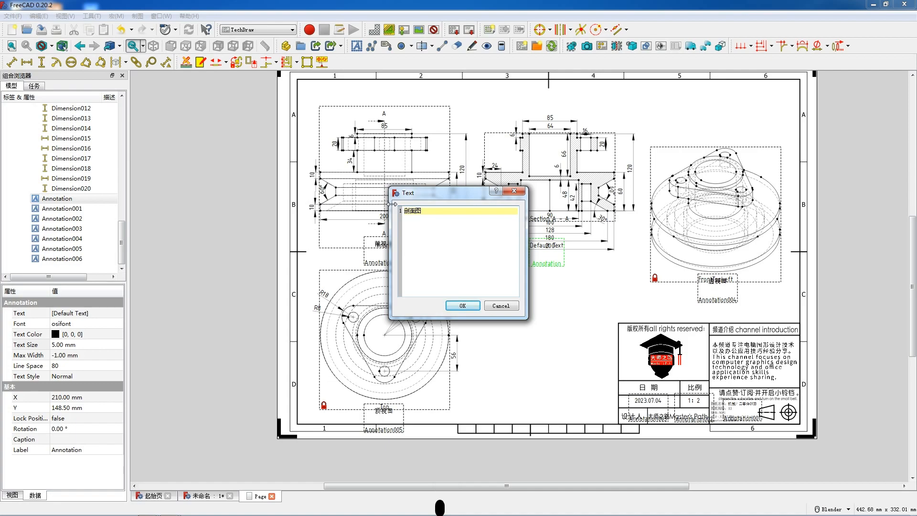
pyautogui.write('A-A')
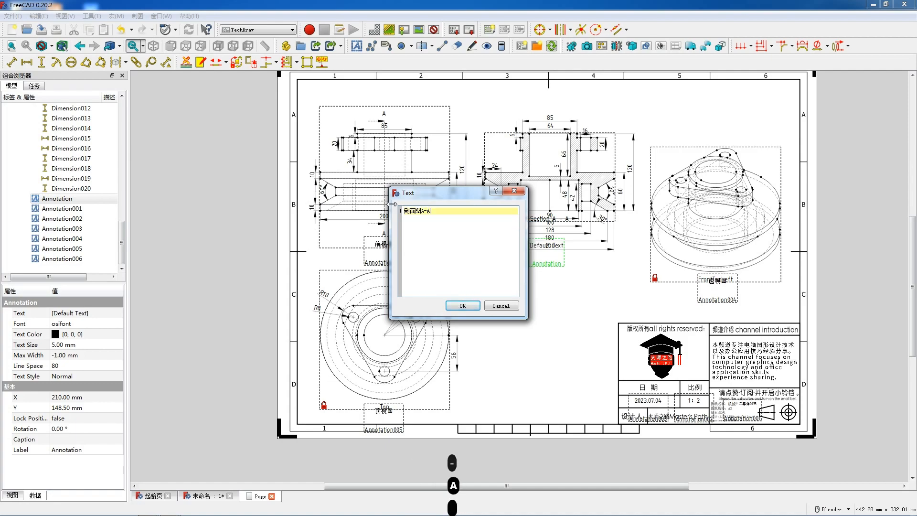
pyautogui.click(462, 306)
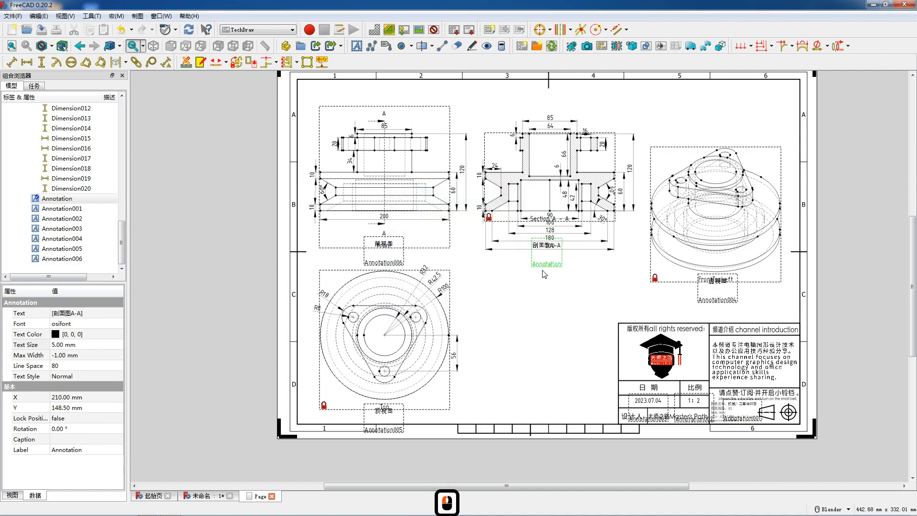
pyautogui.moveTo(548, 270); pyautogui.dragTo(549, 276)
# Deselect the annotation and turn off the view frames on the drawing page
pyautogui.press('F12')
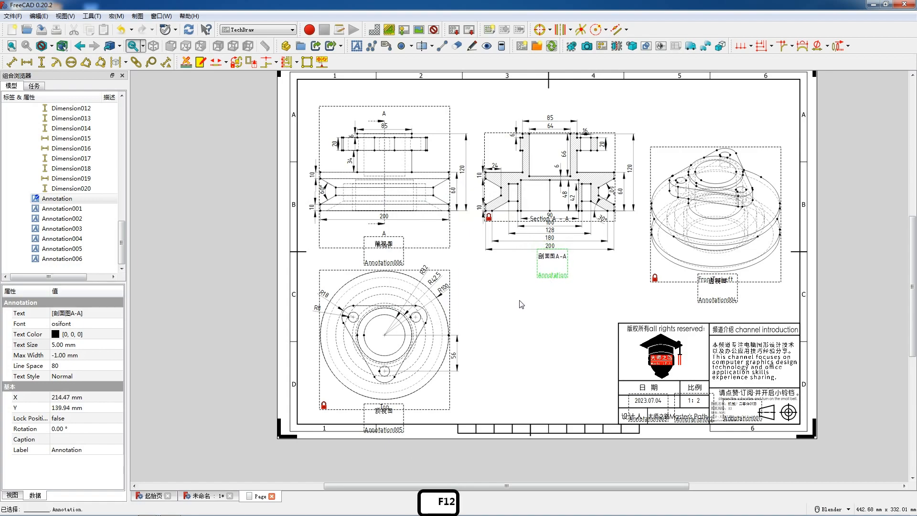
pyautogui.click(520, 300)
pyautogui.rightClick(519, 301)
pyautogui.click(532, 307)
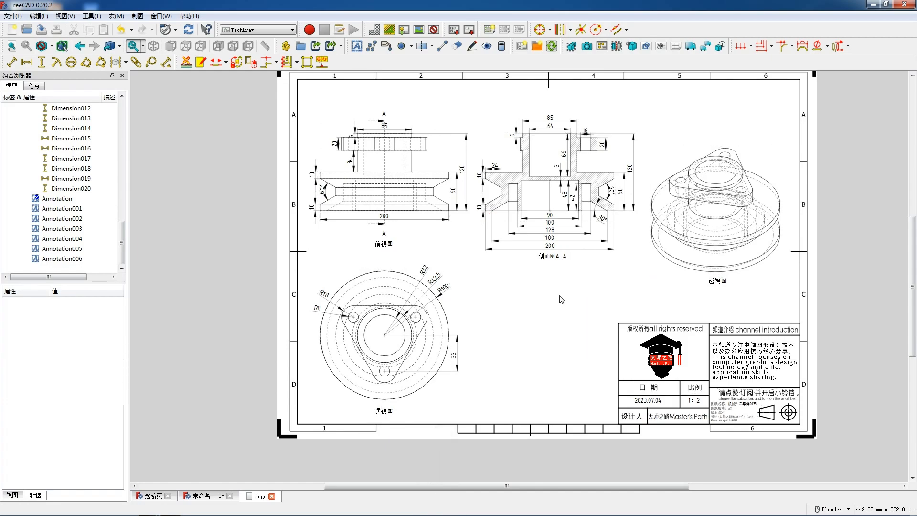
pyautogui.scroll(-2, 505, 312)
pyautogui.scroll(2, 603, 300)
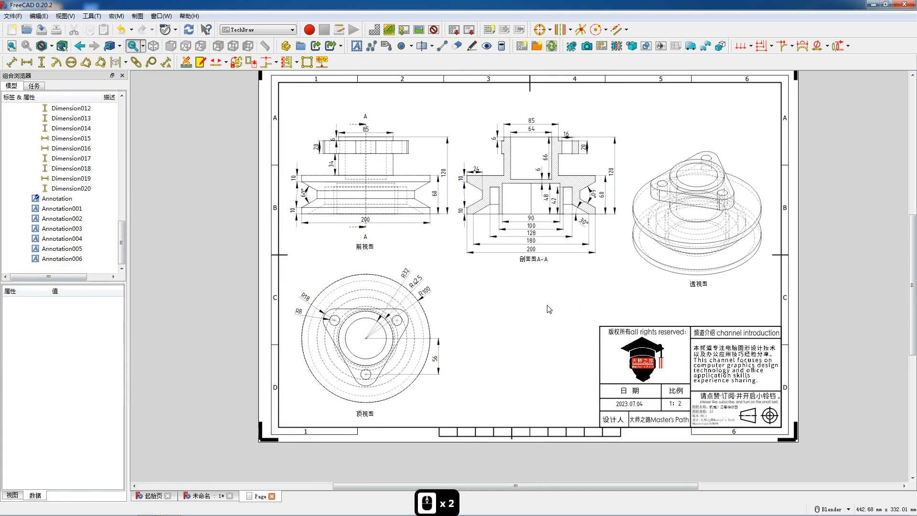
pyautogui.scroll(1, 549, 309)
pyautogui.rightClick(526, 308)
pyautogui.click(466, 327)
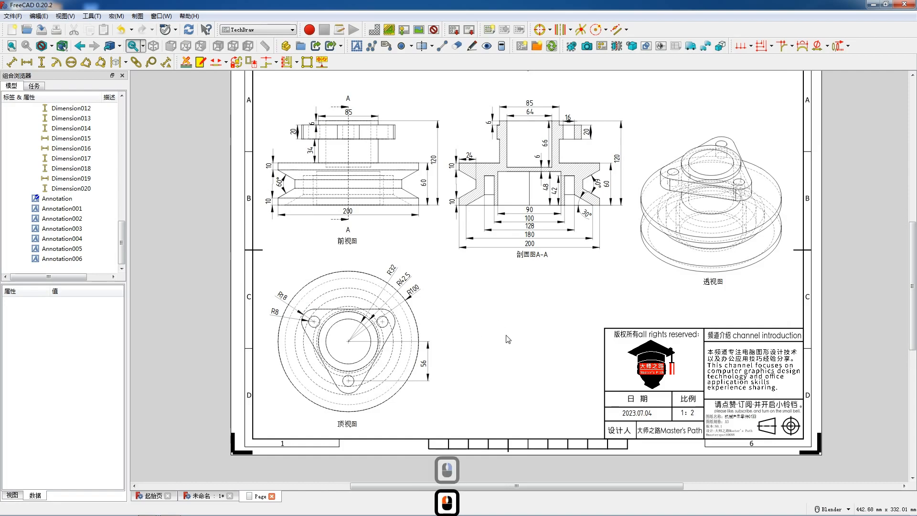